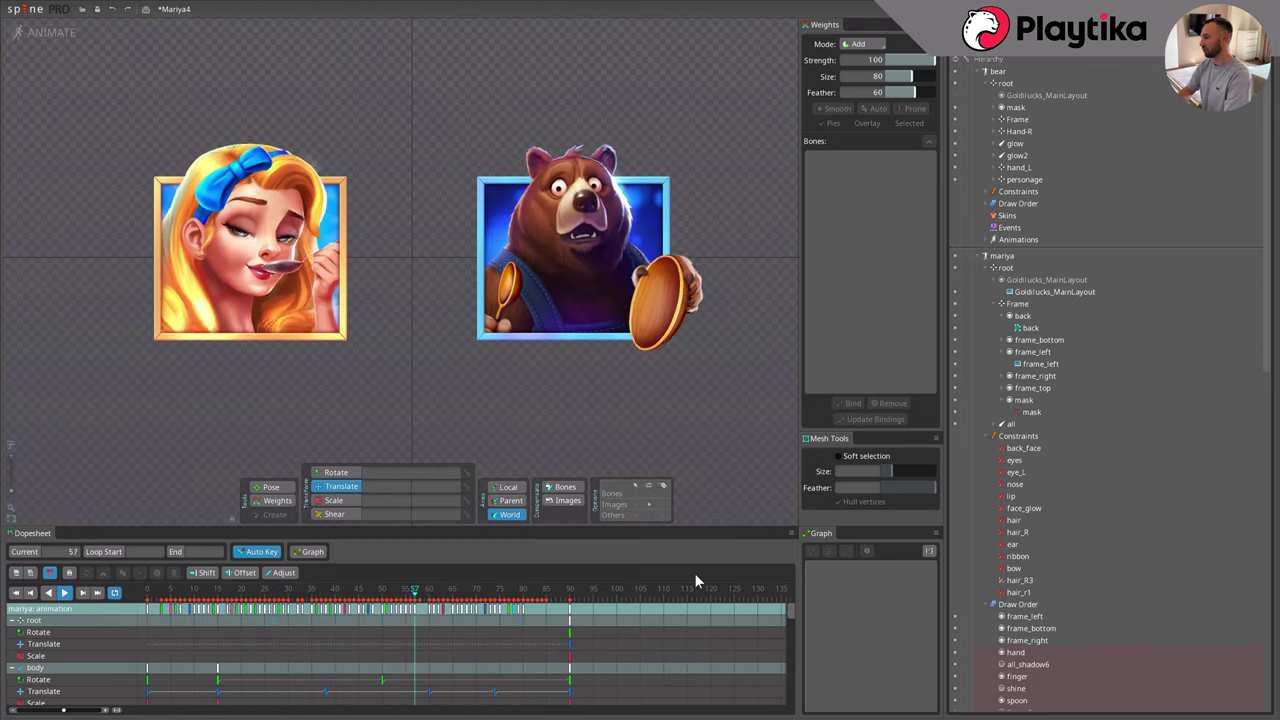
Turn on bone display so the skeleton shows over the playing Goldilocks and bear animation.
{"action": "left_click", "coordinate": [648, 493]}
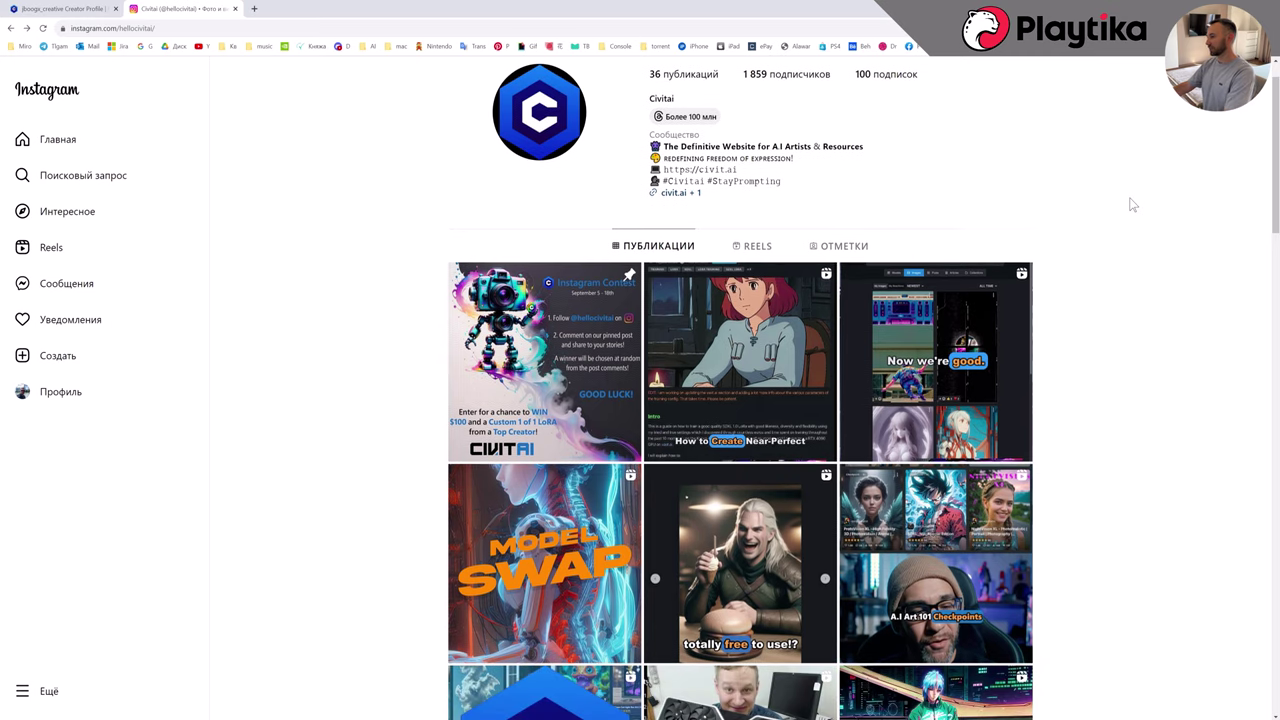
Scroll the Civitai grid and view the corgi skateboarding and cyberpunk DRIVEWAY posts.
{"action": "scroll", "coordinate": [1131, 204], "scroll_direction": "down", "scroll_amount": 2}
{"action": "scroll", "coordinate": [1131, 204], "scroll_direction": "down", "scroll_amount": 6}
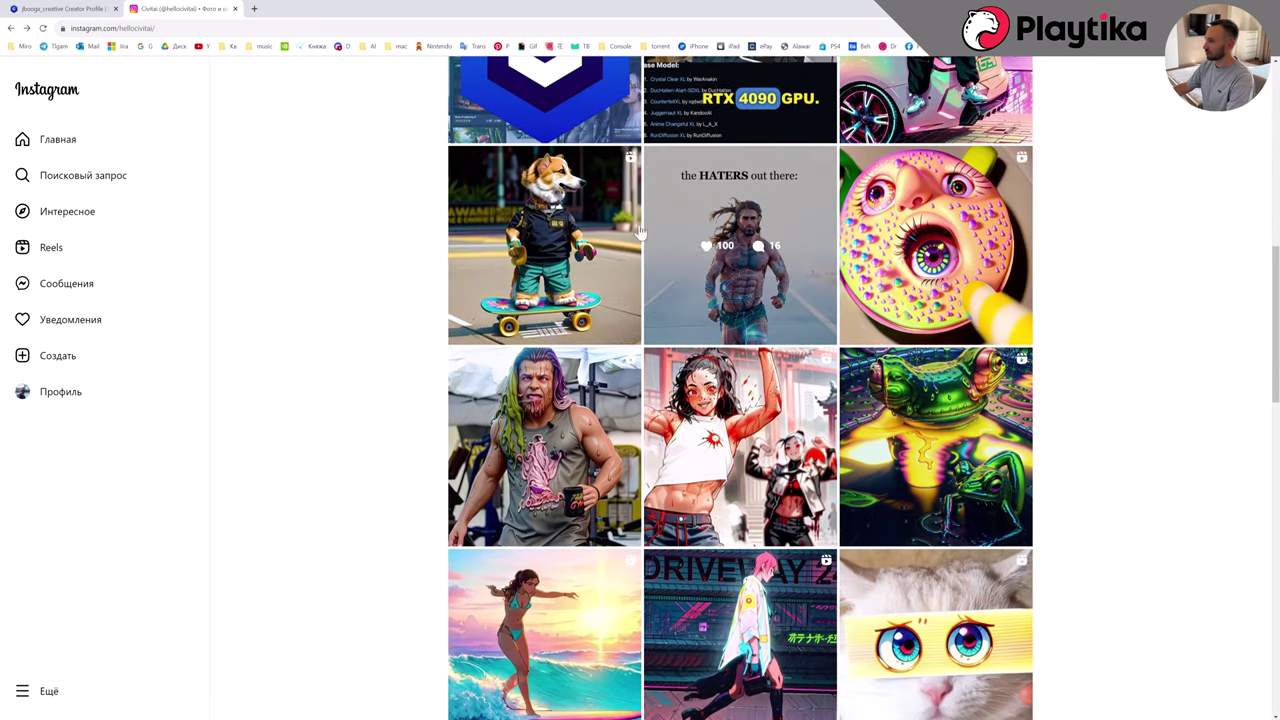
{"action": "left_click", "coordinate": [610, 224]}
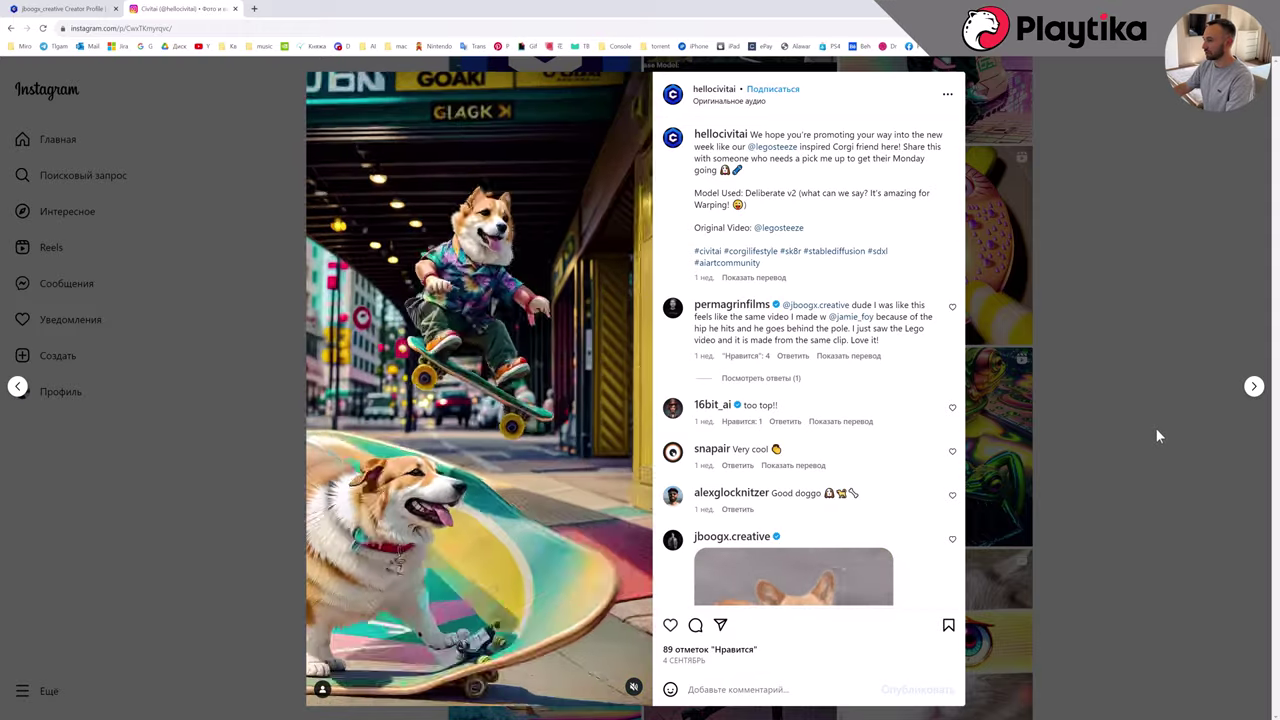
{"action": "left_click", "coordinate": [1155, 427]}
{"action": "scroll", "coordinate": [900, 408], "scroll_direction": "down", "scroll_amount": 2}
{"action": "left_click", "coordinate": [740, 450]}
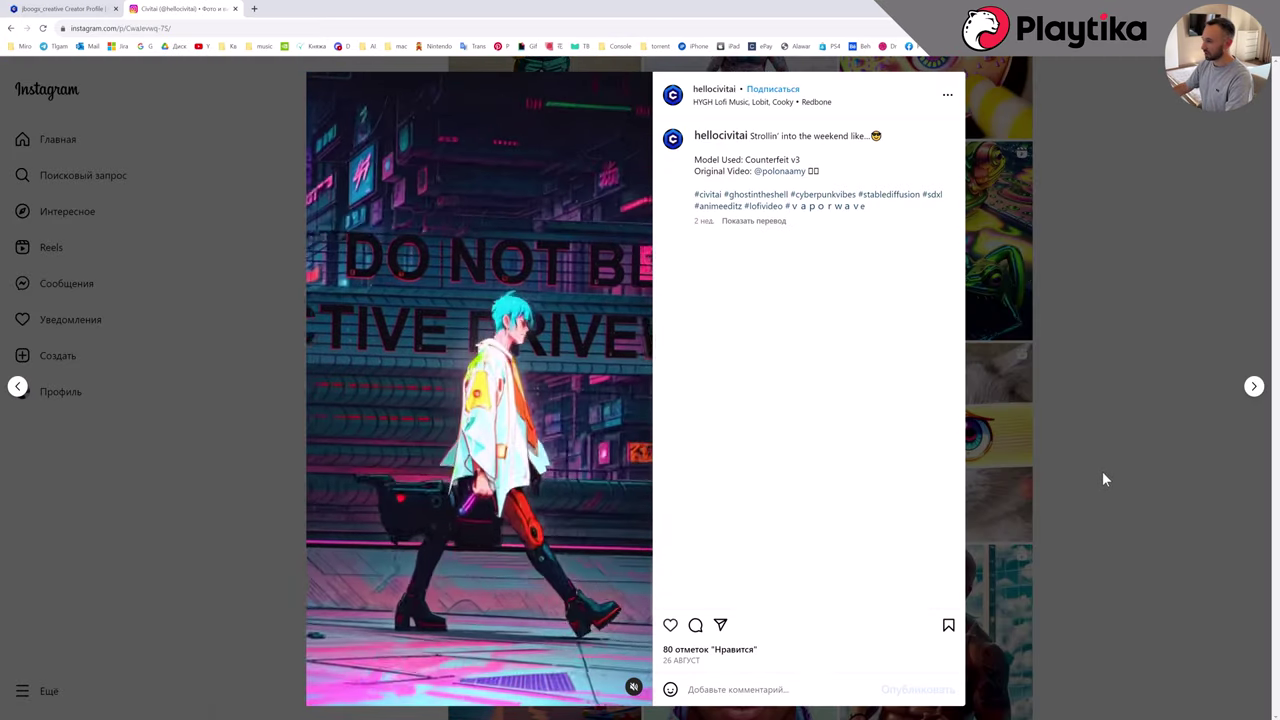
{"action": "left_click", "coordinate": [1106, 479]}
View the sunset longboard and Colonel Sanders posts, ending on the Techno Frog post.
{"action": "scroll", "coordinate": [1086, 477], "scroll_direction": "down", "scroll_amount": 3}
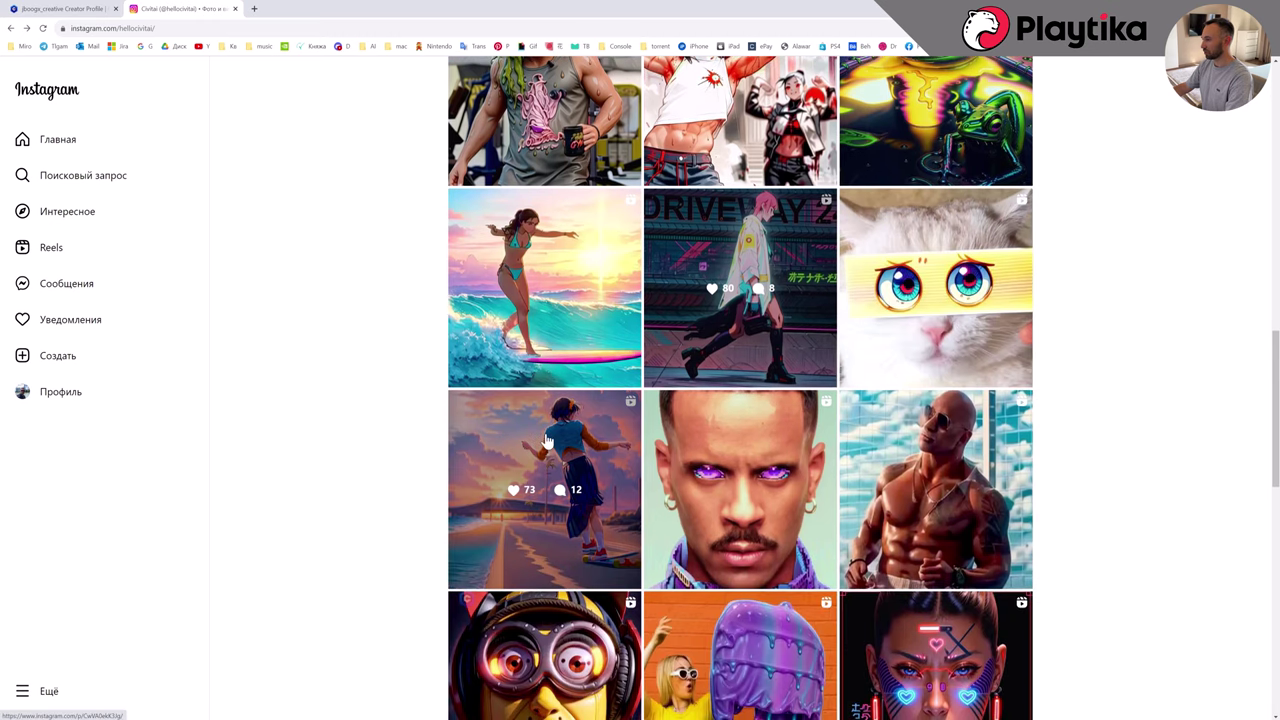
{"action": "left_click", "coordinate": [540, 490]}
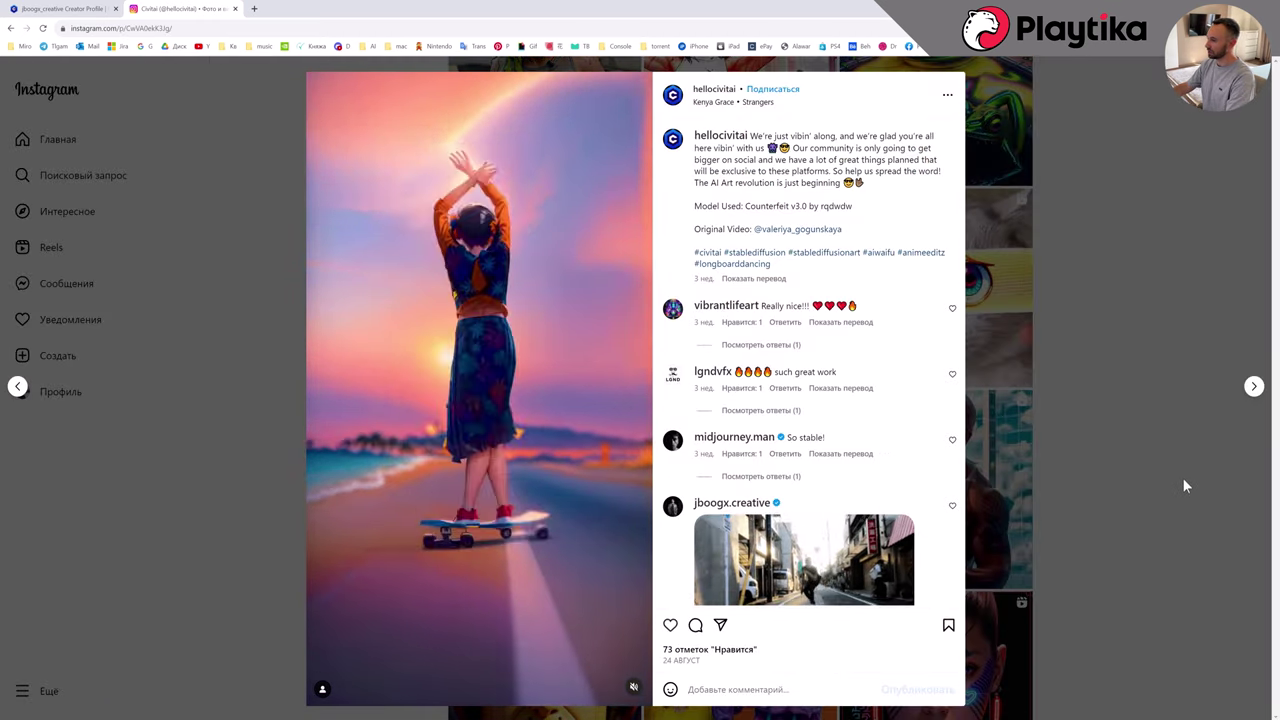
{"action": "left_click", "coordinate": [1182, 485]}
{"action": "scroll", "coordinate": [1140, 484], "scroll_direction": "down", "scroll_amount": 4}
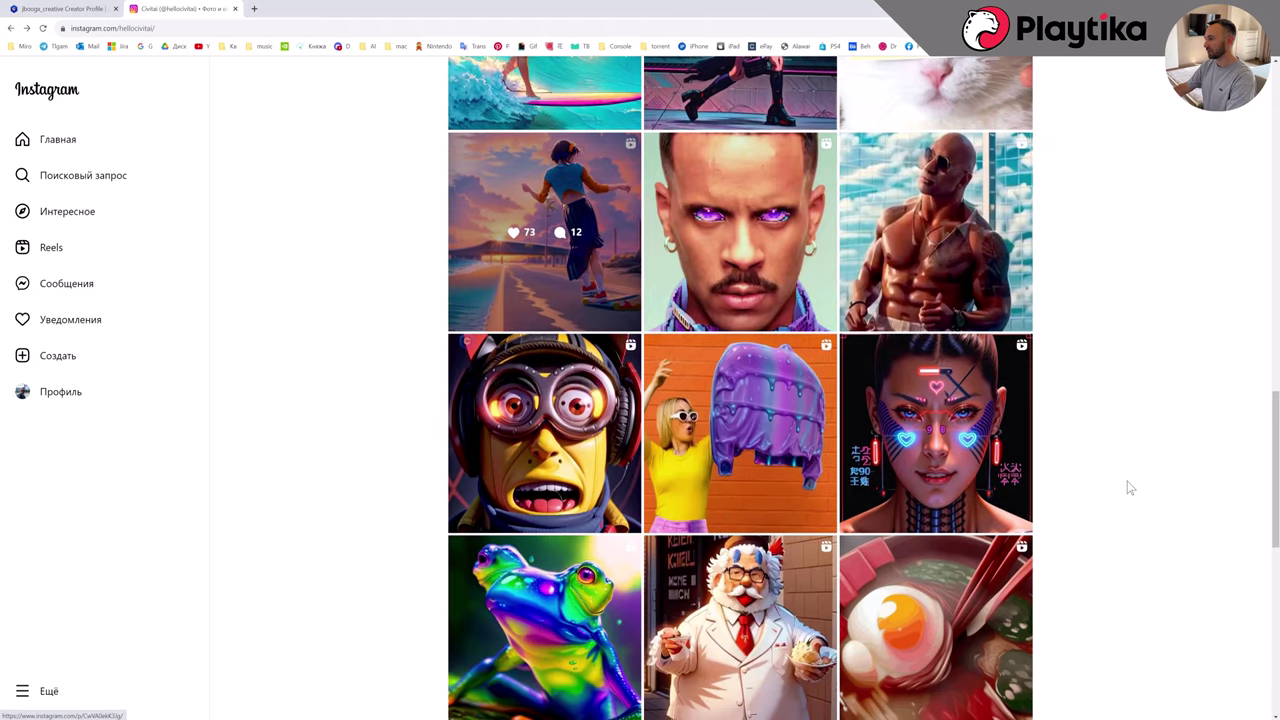
{"action": "left_click", "coordinate": [810, 468]}
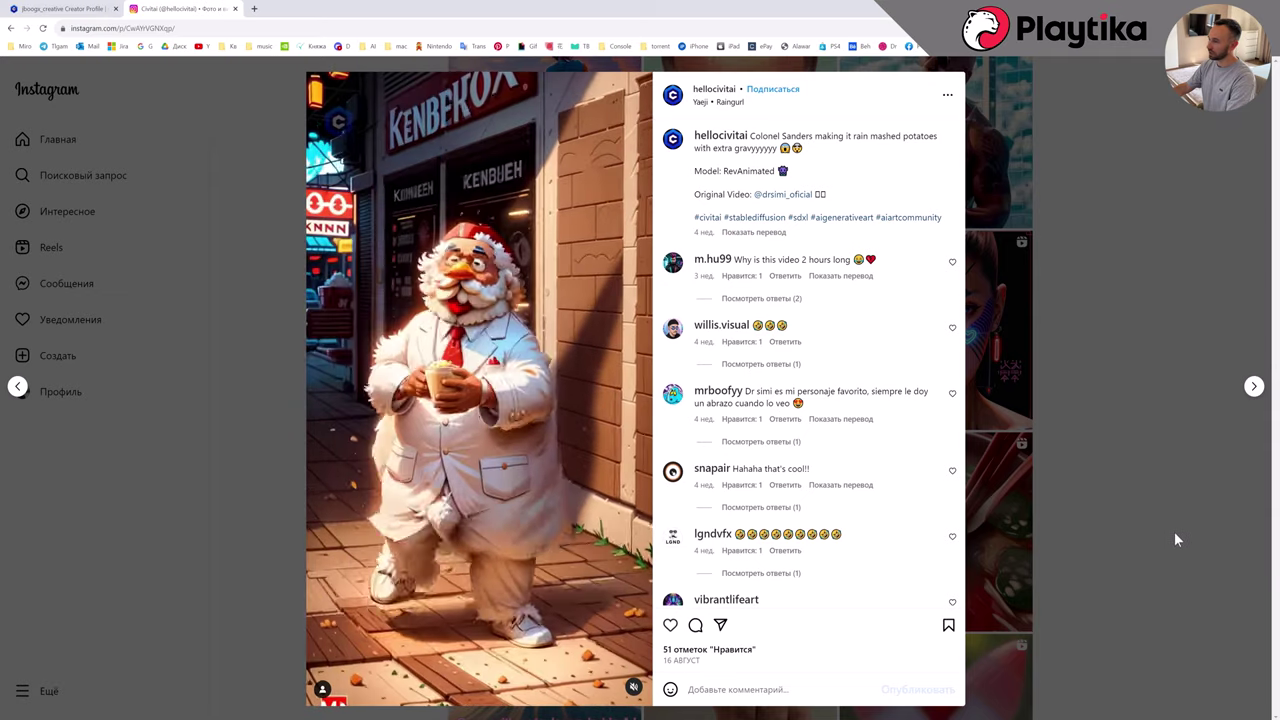
{"action": "left_click", "coordinate": [1174, 531]}
{"action": "left_click", "coordinate": [550, 525]}
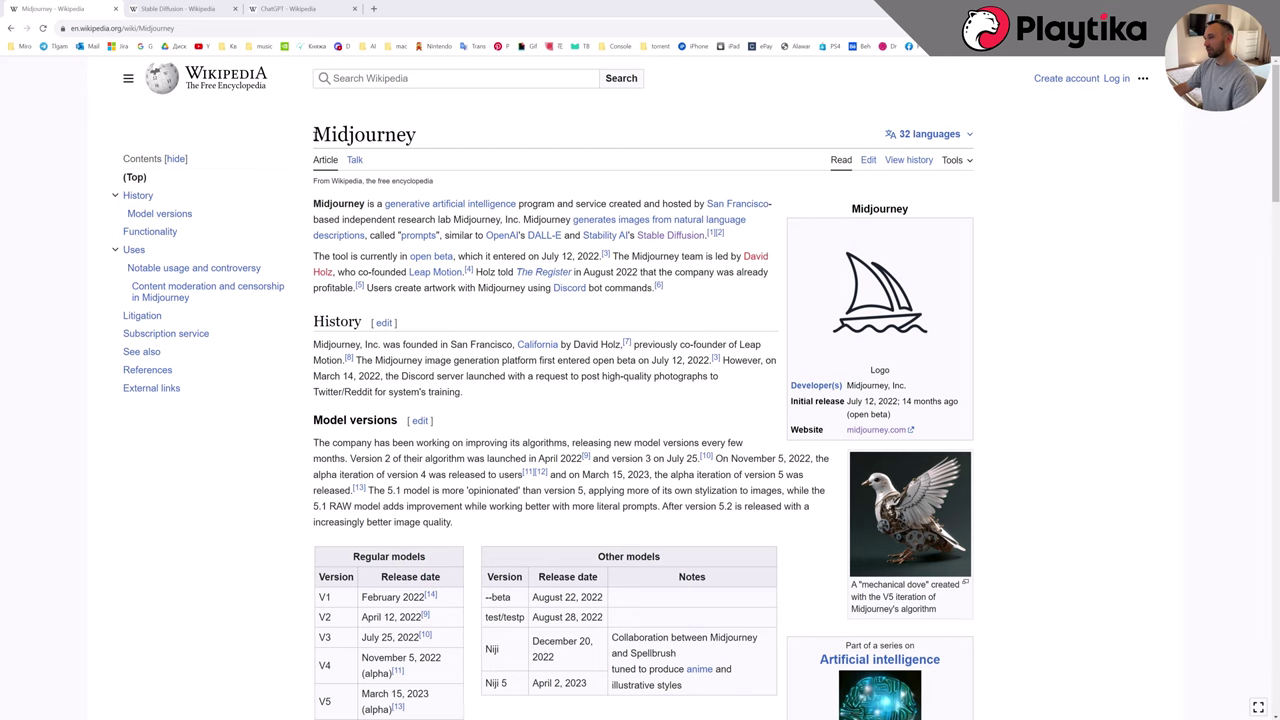
Select the Midjourney, Stable Diffusion and ChatGPT article titles in turn, ending on ChatGPT.
{"action": "double_click", "coordinate": [320, 134]}
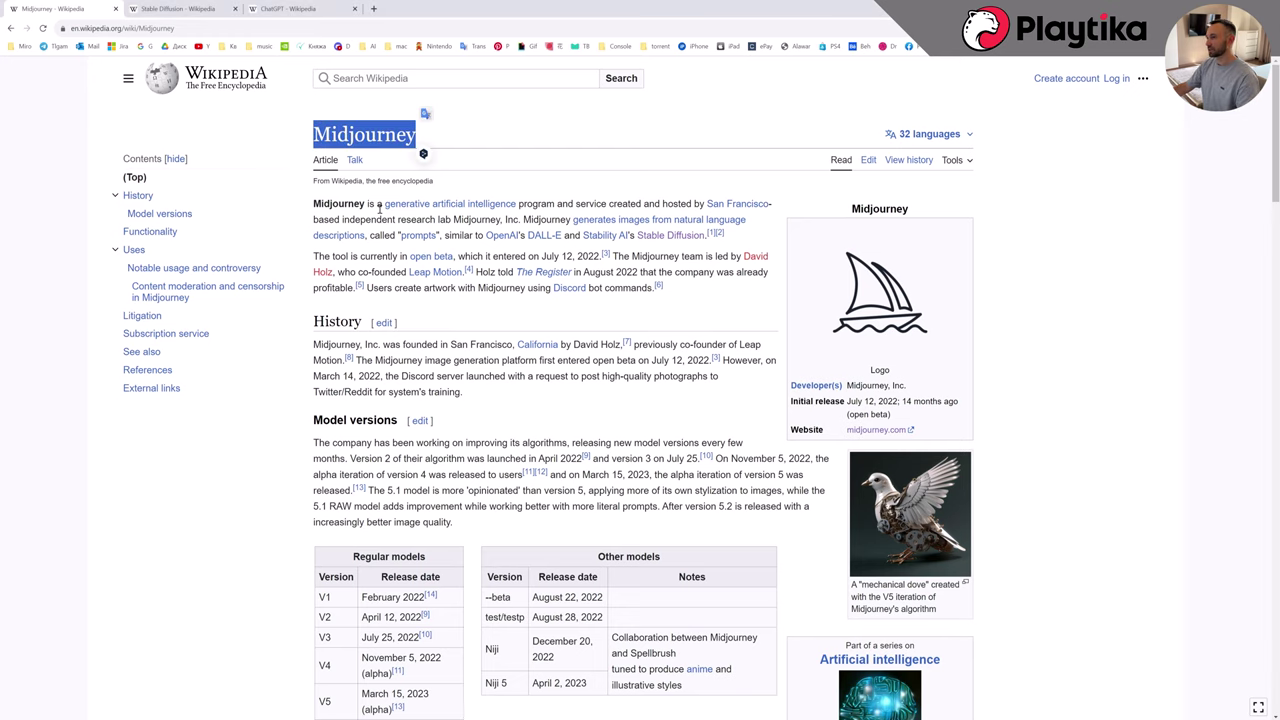
{"action": "left_click", "coordinate": [178, 8]}
{"action": "left_click_drag", "start_coordinate": [314, 134], "coordinate": [454, 136]}
{"action": "left_click", "coordinate": [310, 10]}
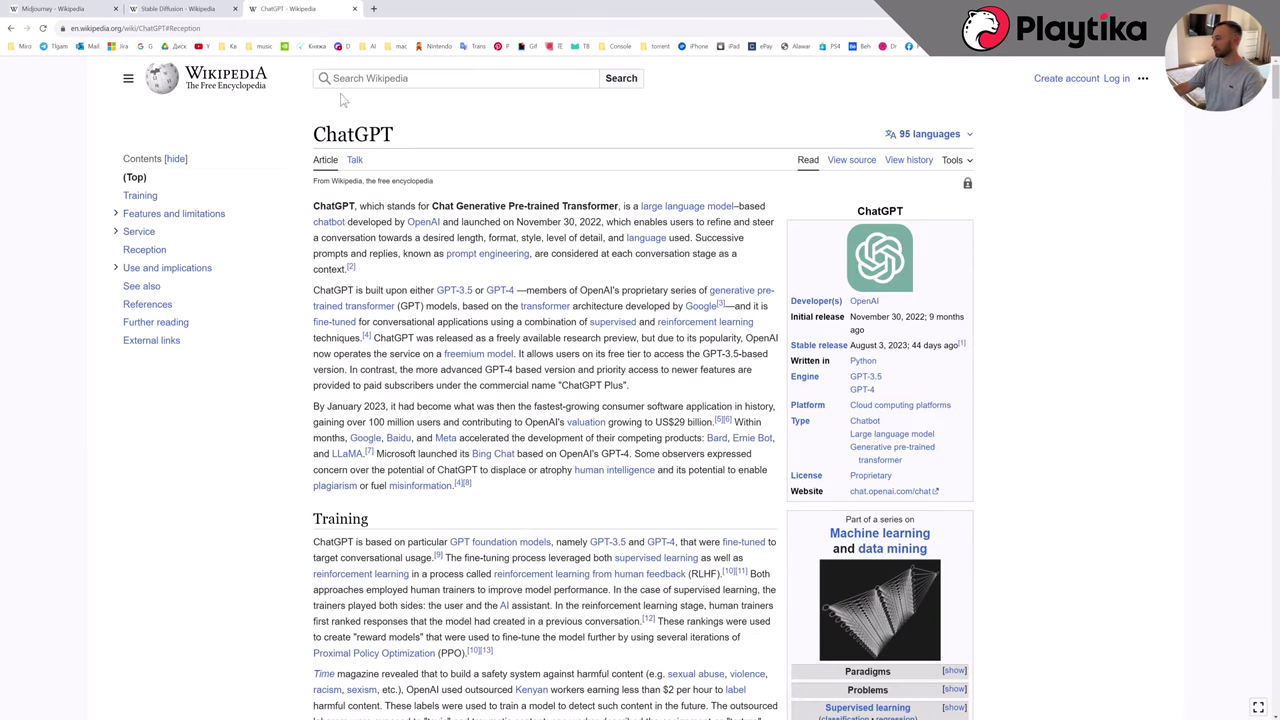
{"action": "left_click_drag", "start_coordinate": [316, 134], "coordinate": [400, 138]}
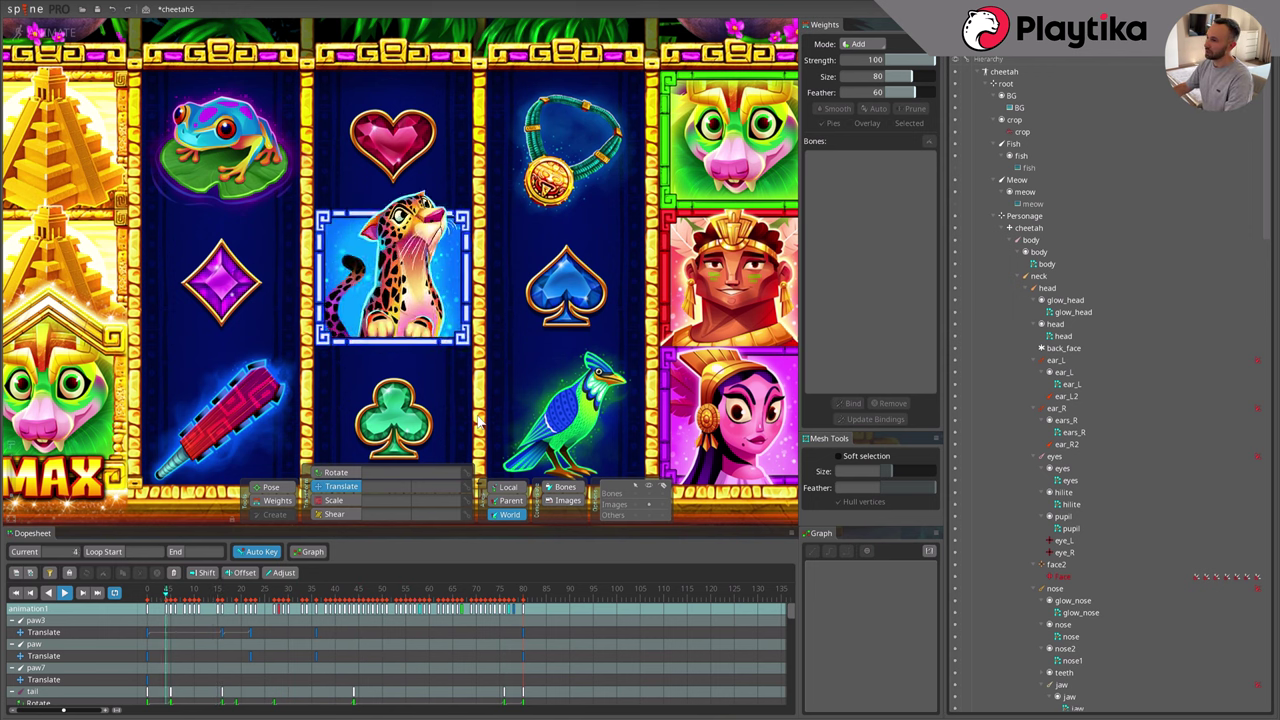
{"action": "scroll", "coordinate": [1262, 440], "scroll_direction": "down", "scroll_amount": 1}
{"action": "scroll", "coordinate": [1262, 440], "scroll_direction": "down", "scroll_amount": 15}
{"action": "scroll", "coordinate": [1260, 450], "scroll_direction": "down", "scroll_amount": 10}
{"action": "left_click", "coordinate": [955, 322]}
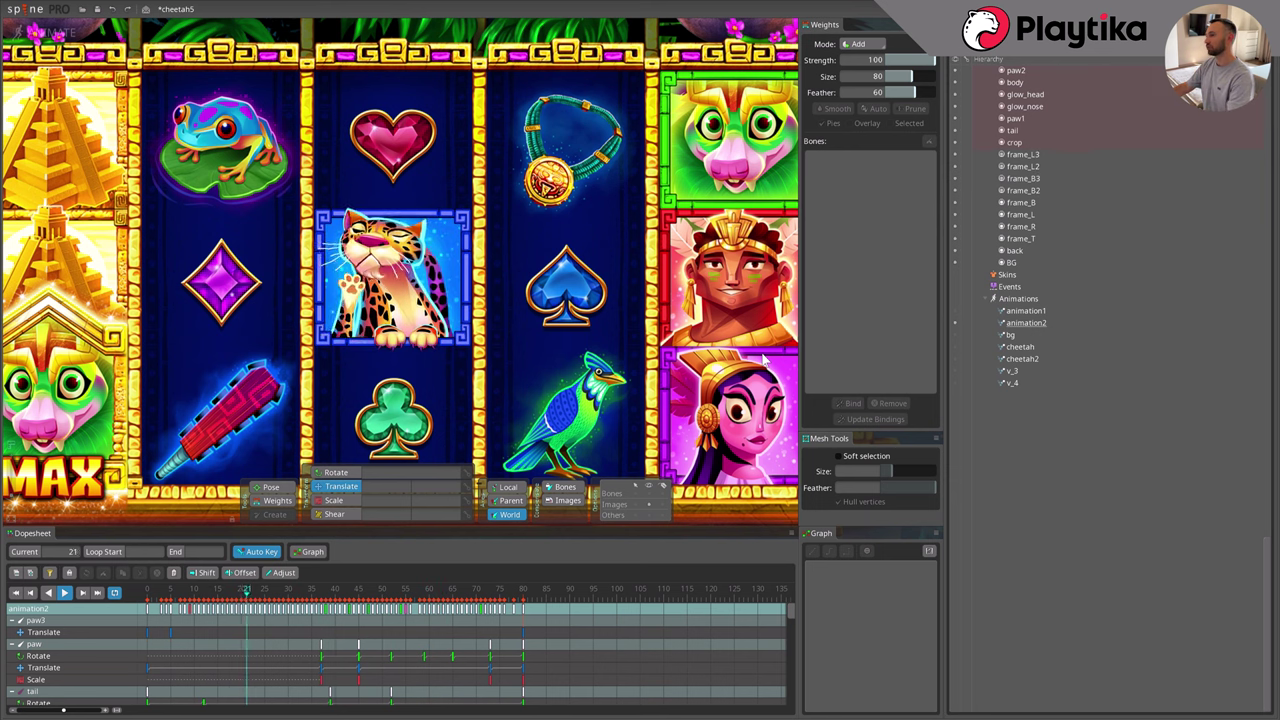
{"action": "left_click", "coordinate": [953, 308]}
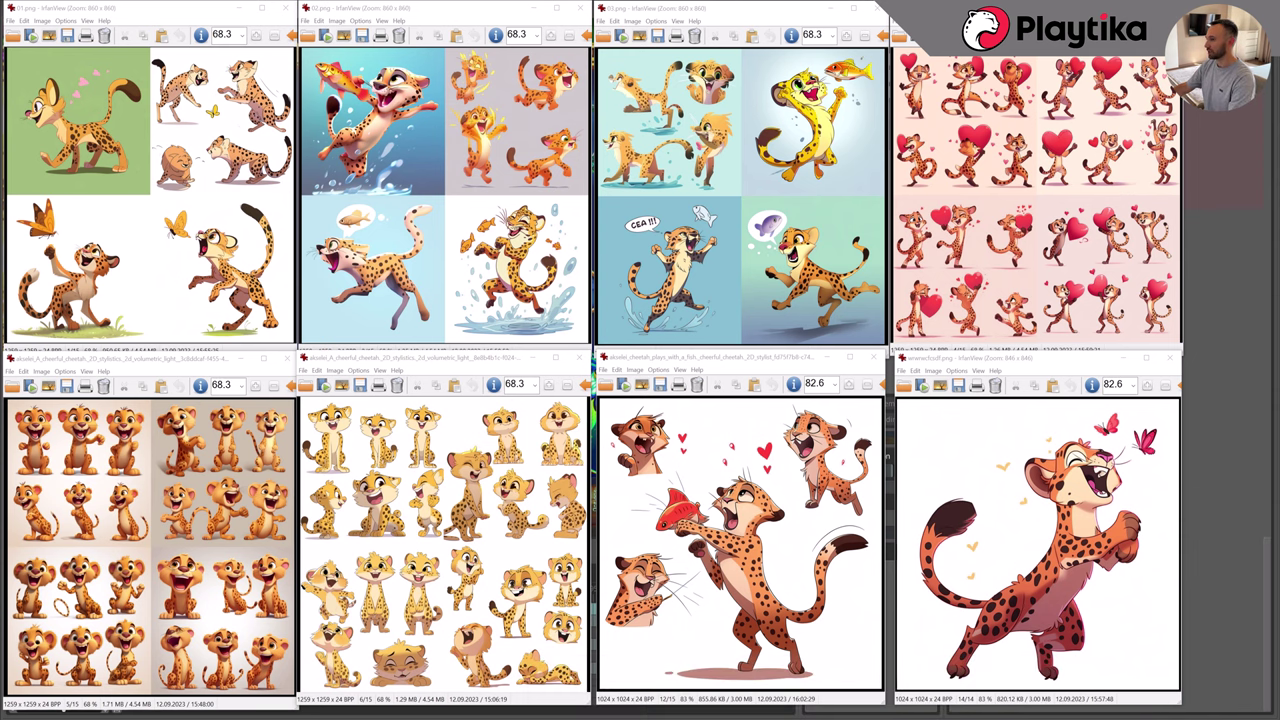
Bring up the Midjourney prompt screenshot, two cheetah characters, the leaping cheetah and the parts sheet.
{"action": "key", "text": "alt+Tab"}
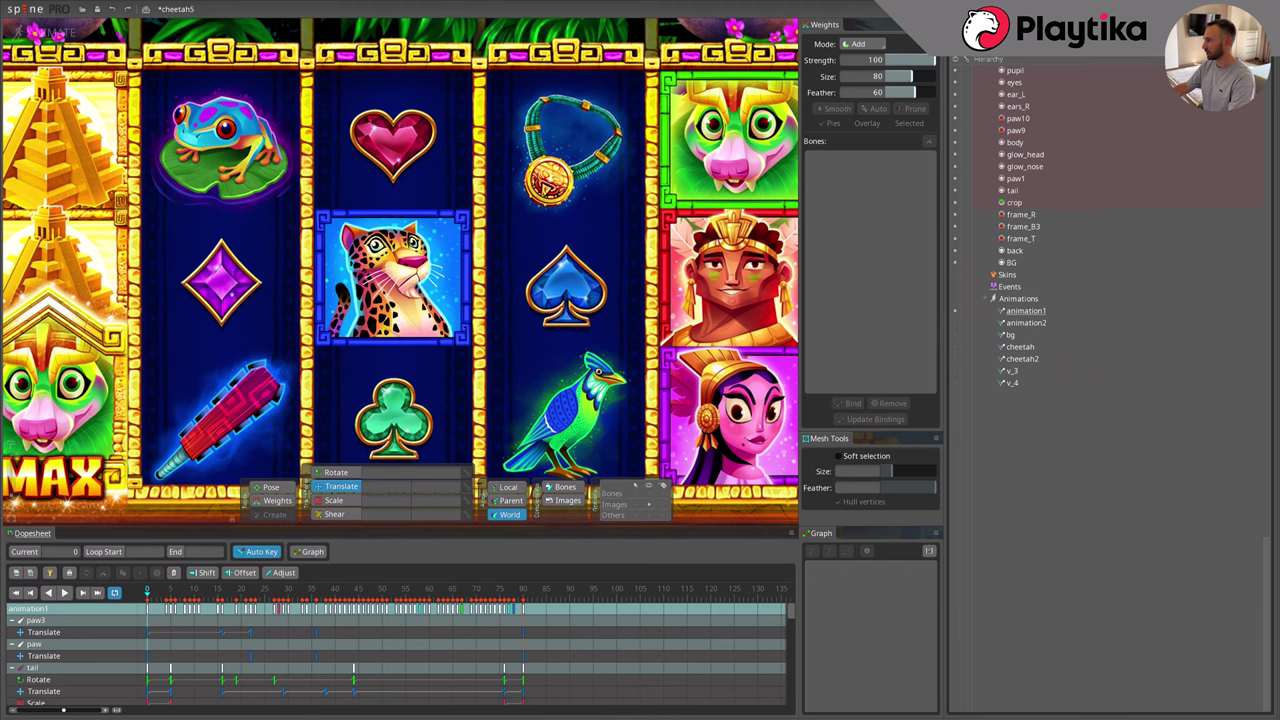
{"action": "key", "text": "alt+Tab"}
{"action": "key", "text": "alt+Tab"}
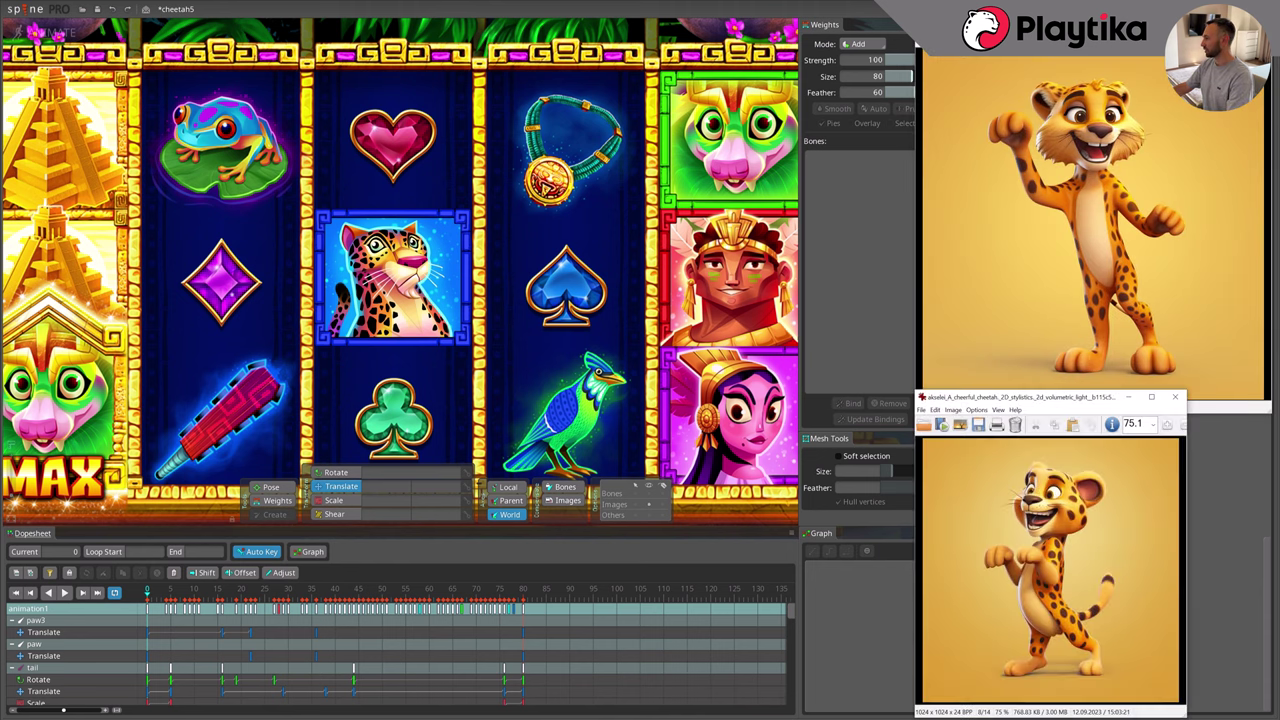
{"action": "key", "text": "alt+Tab"}
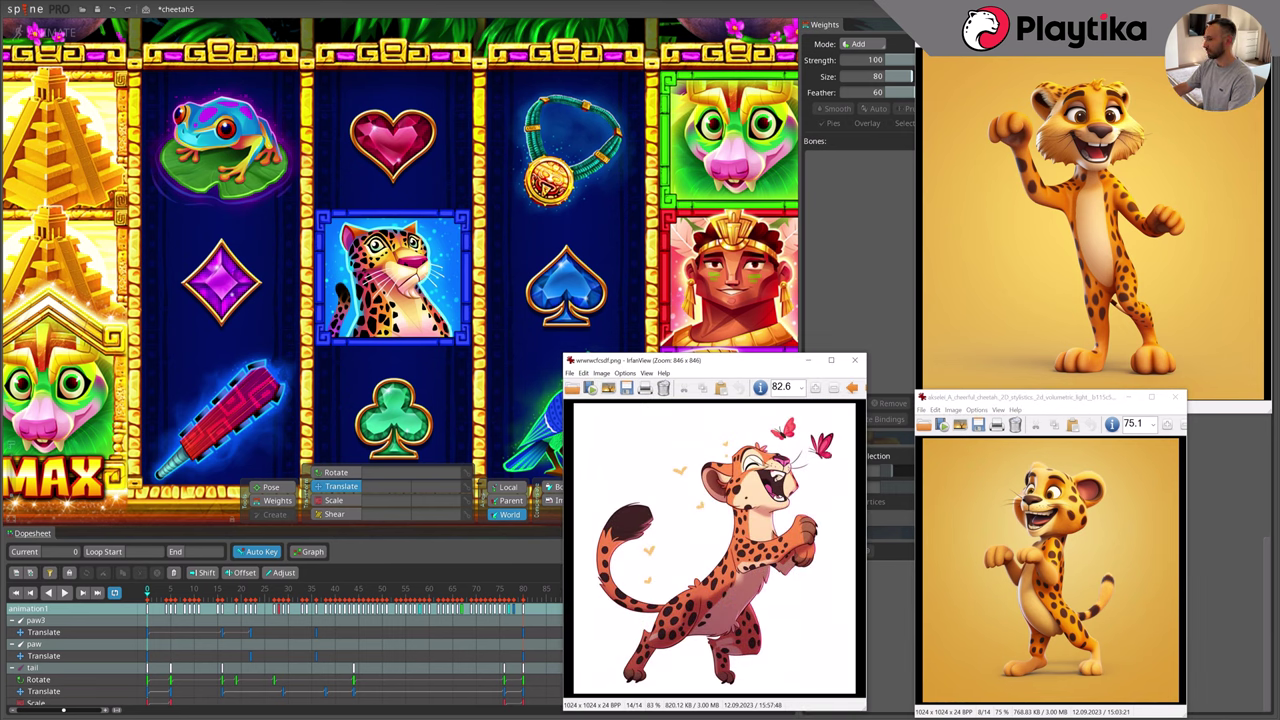
{"action": "key", "text": "alt+Tab"}
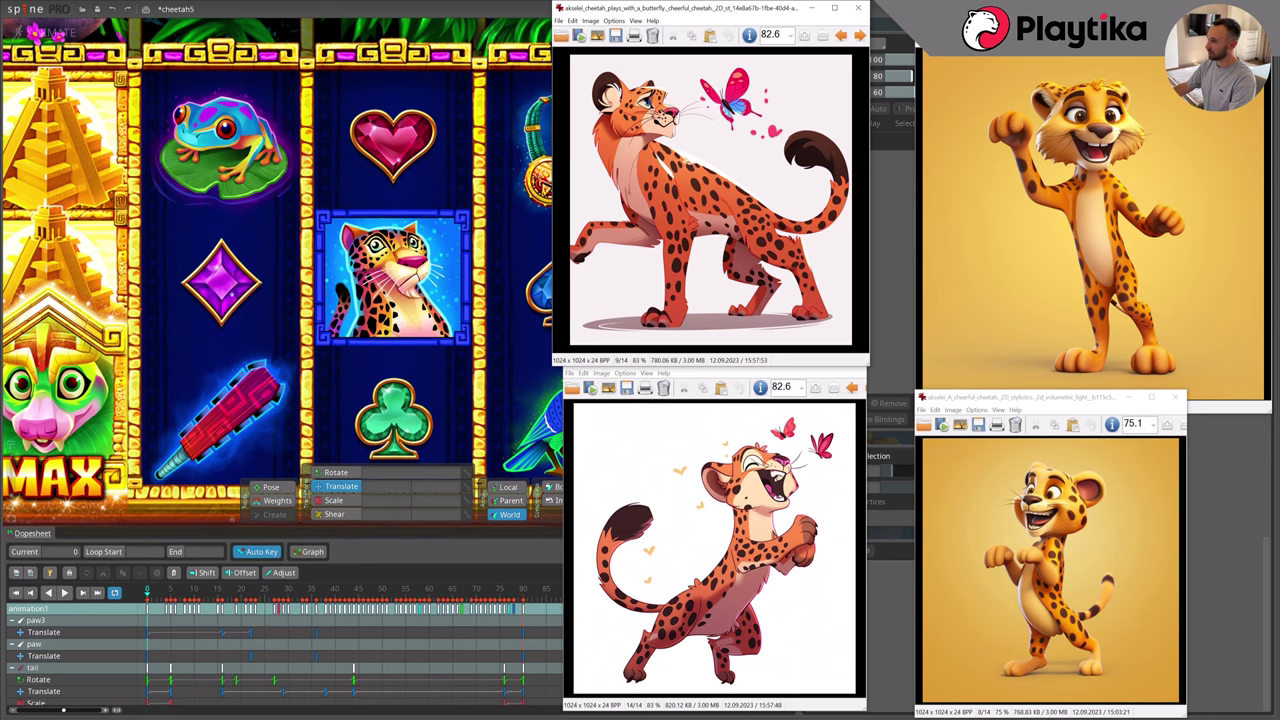
{"action": "key", "text": "alt+Tab"}
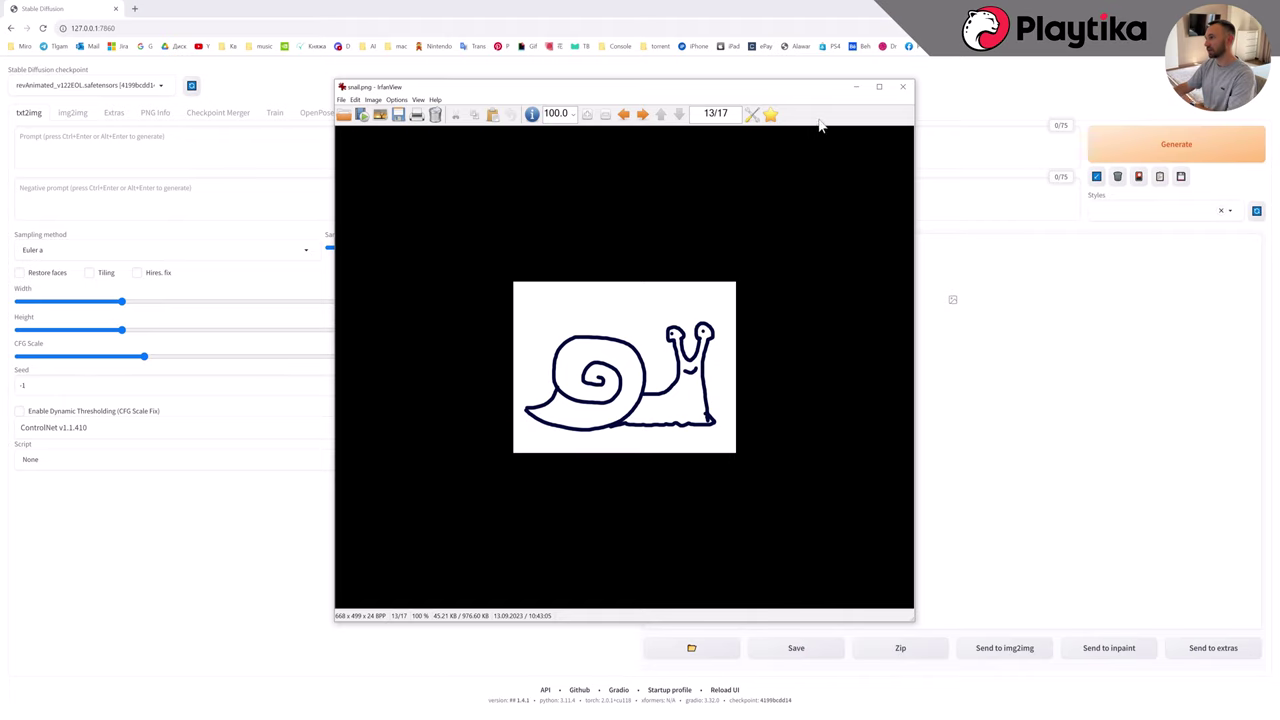
Move the snail sketch window to the top-left corner and shrink it.
{"action": "left_click_drag", "start_coordinate": [790, 93], "coordinate": [473, 26]}
{"action": "left_click_drag", "start_coordinate": [590, 558], "coordinate": [515, 491]}
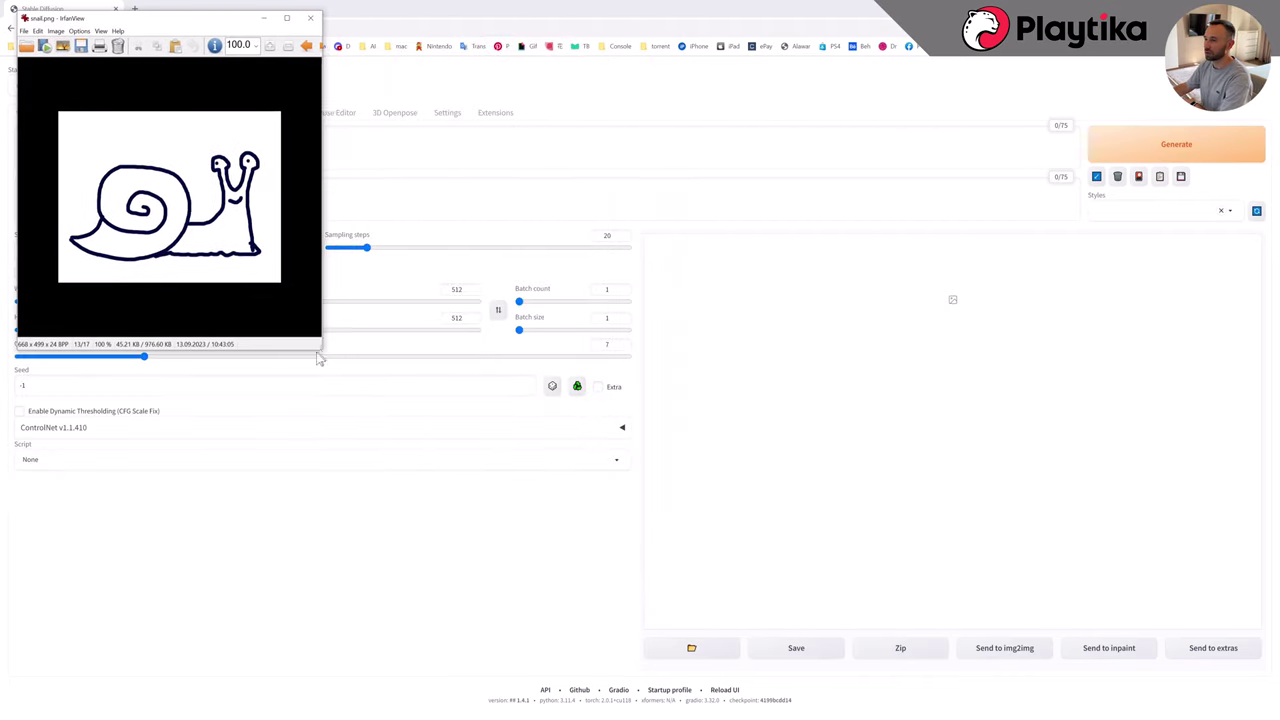
{"action": "left_click_drag", "start_coordinate": [314, 362], "coordinate": [307, 361]}
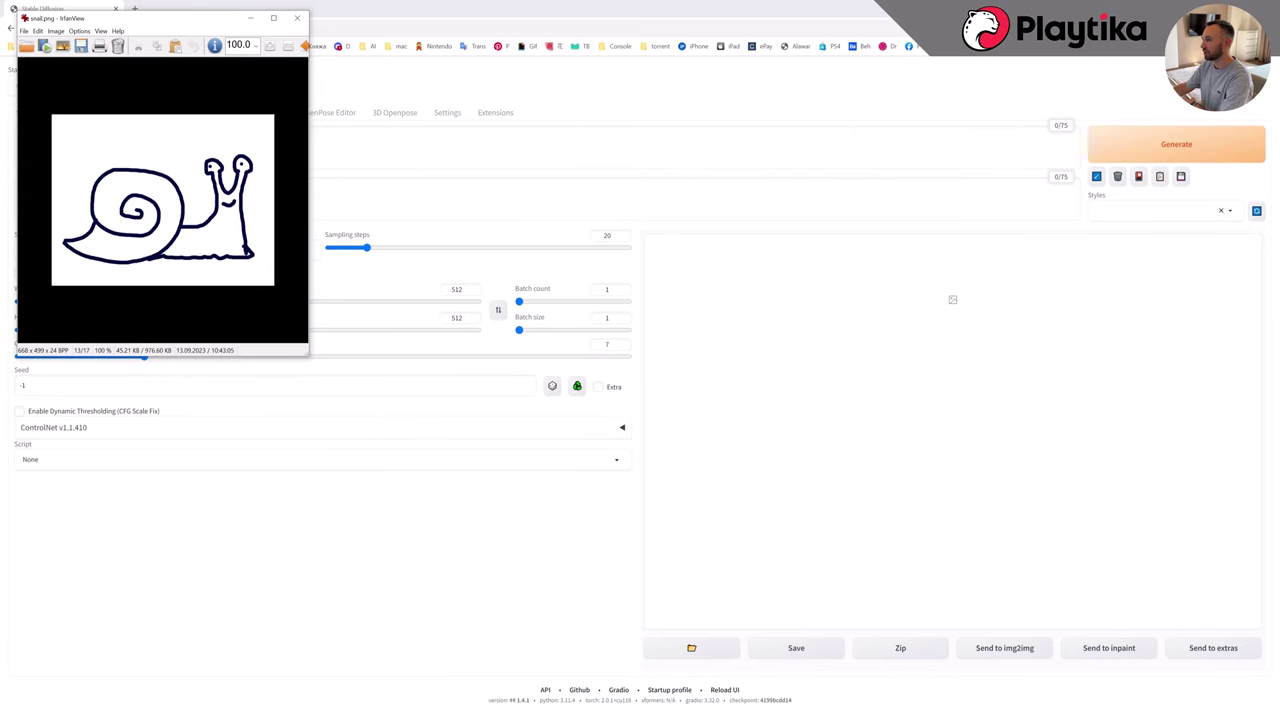
Show the realistic blue, red-shelled cartoon and other cartoon snail variations beside the sketch.
{"action": "key", "text": "alt+Tab"}
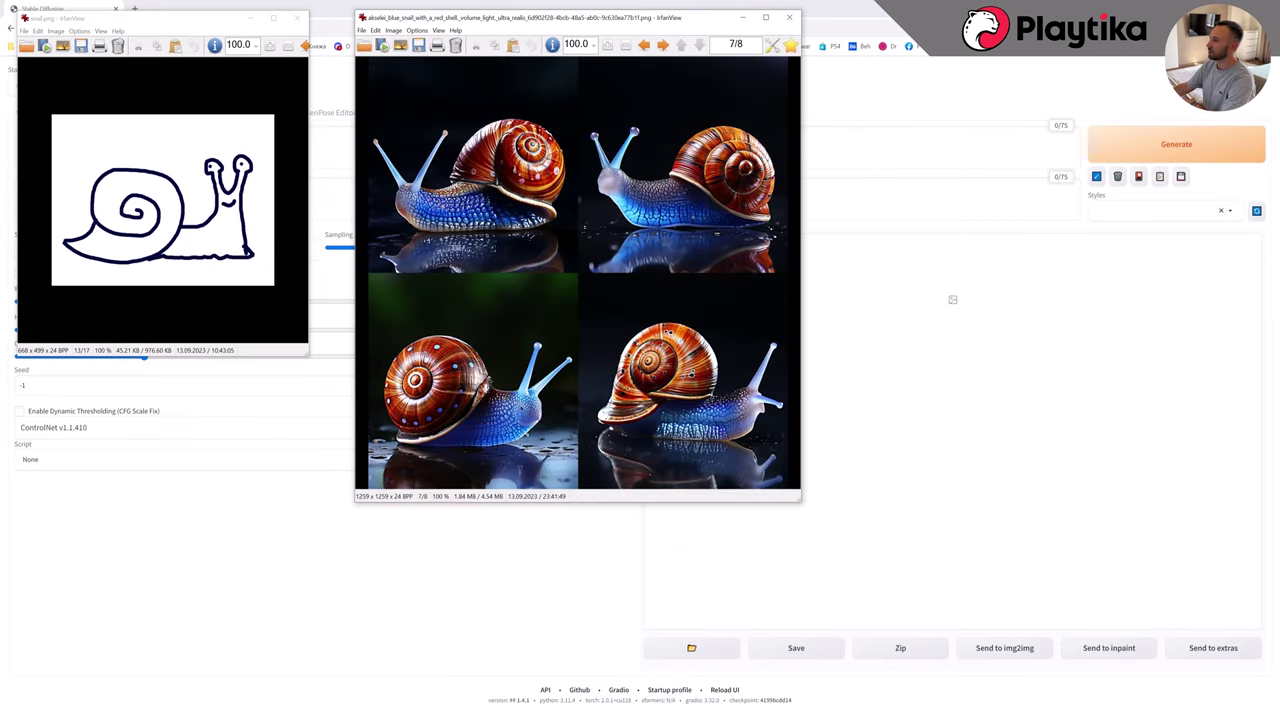
{"action": "key", "text": "alt+Tab"}
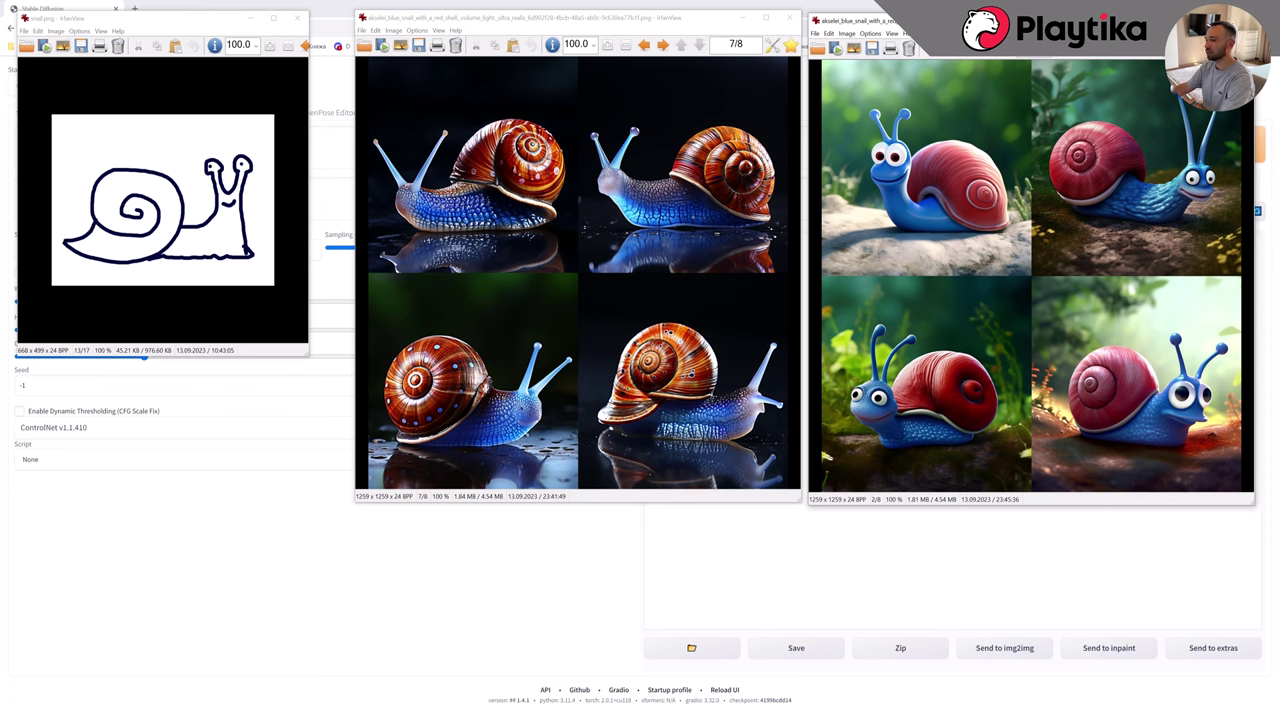
{"action": "key", "text": "alt+Tab"}
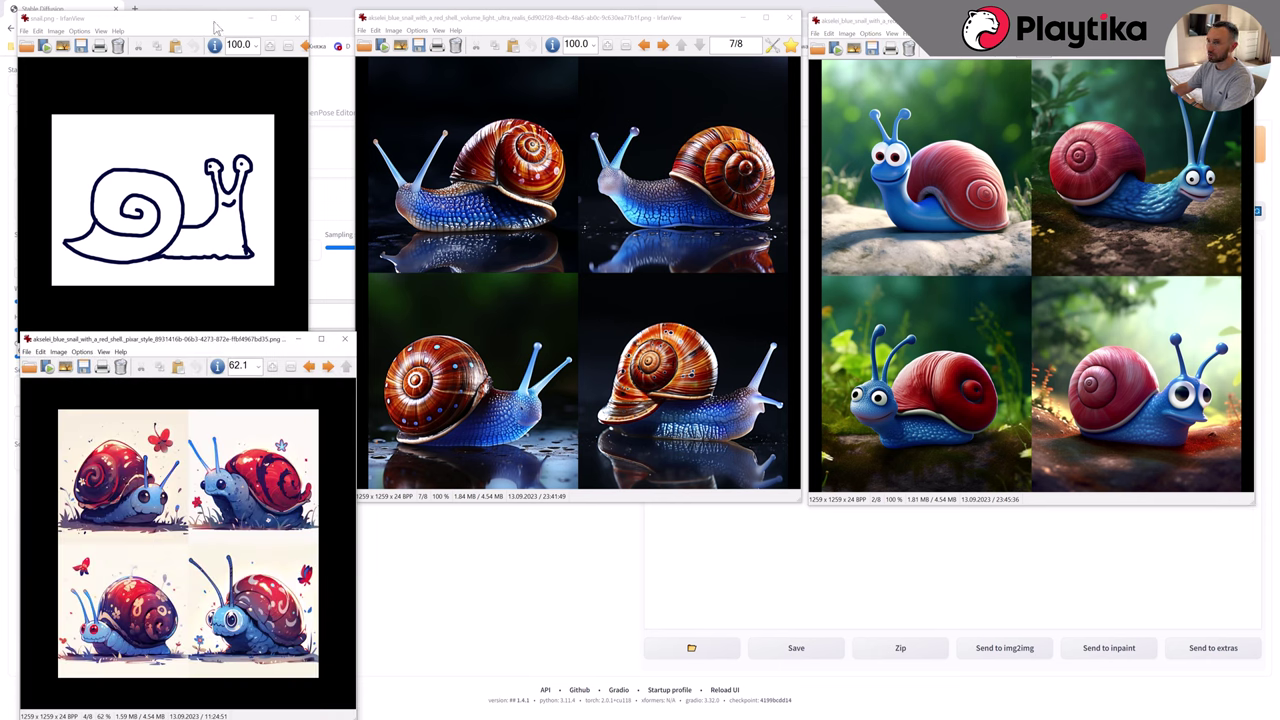
{"action": "left_click_drag", "start_coordinate": [213, 25], "coordinate": [249, 21]}
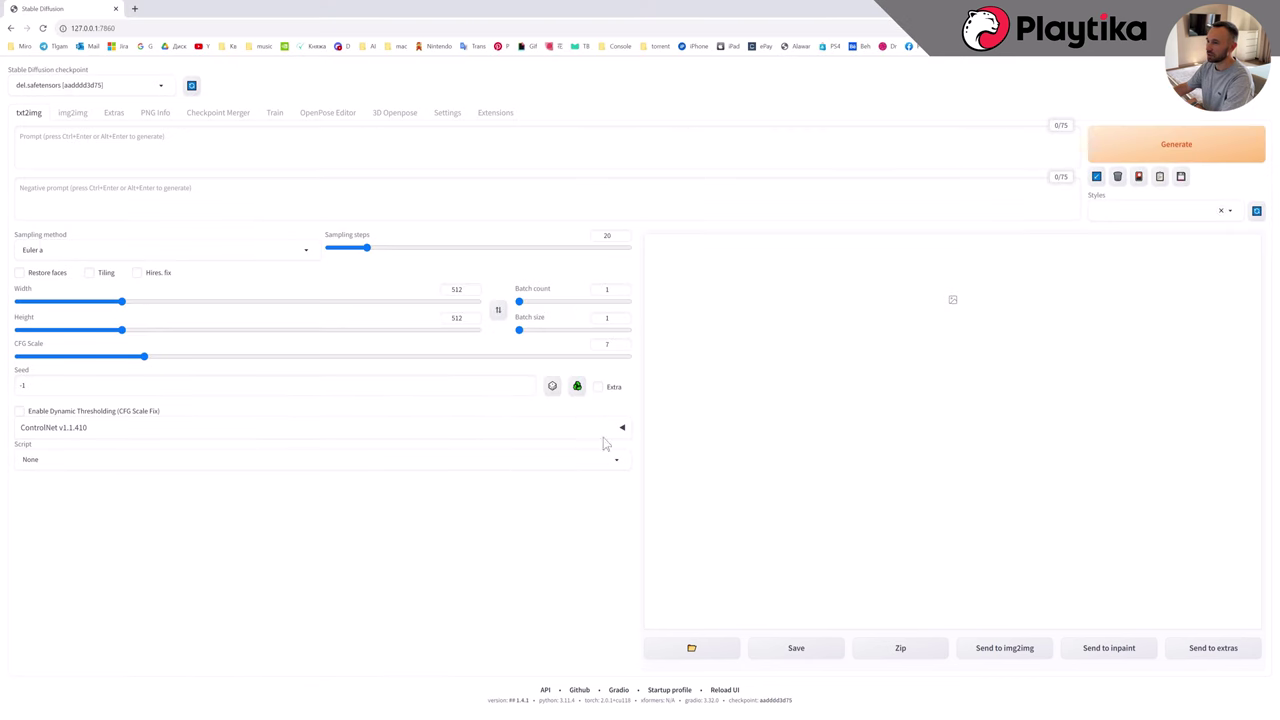
Enable a ControlNet unit with the Lineart control type.
{"action": "left_click", "coordinate": [621, 427]}
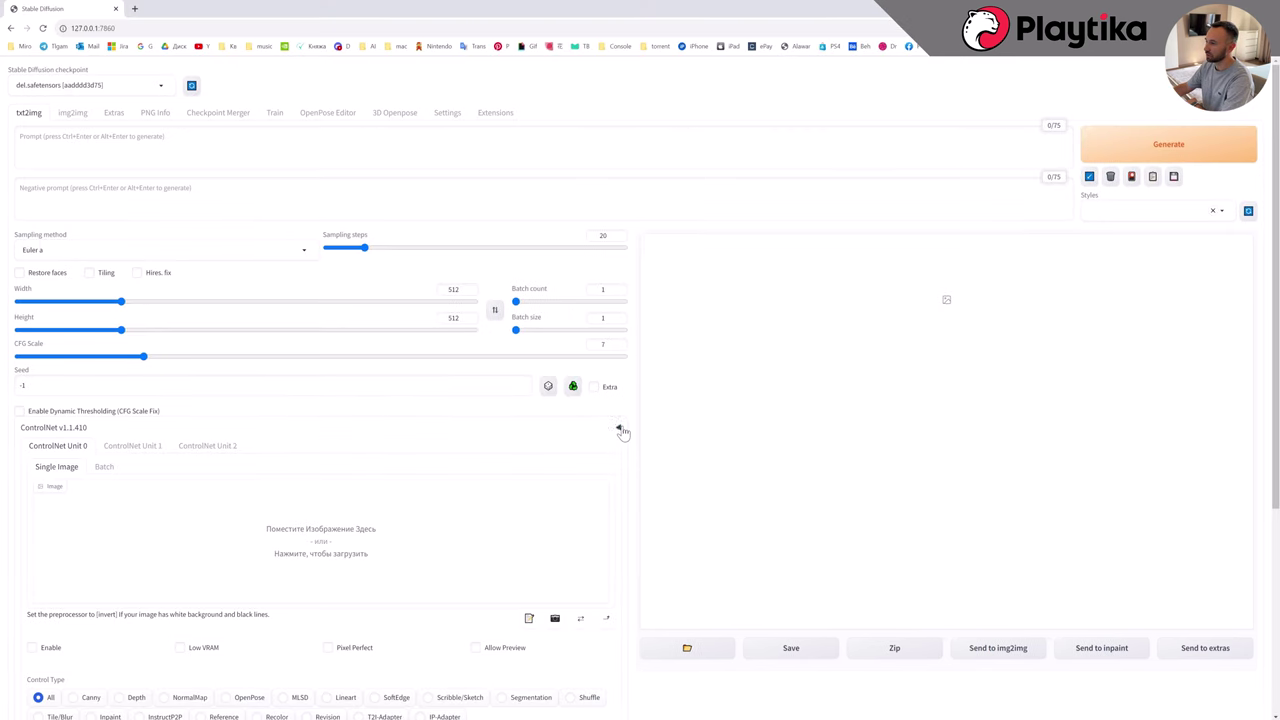
{"action": "scroll", "coordinate": [62, 445], "scroll_direction": "down", "scroll_amount": 3}
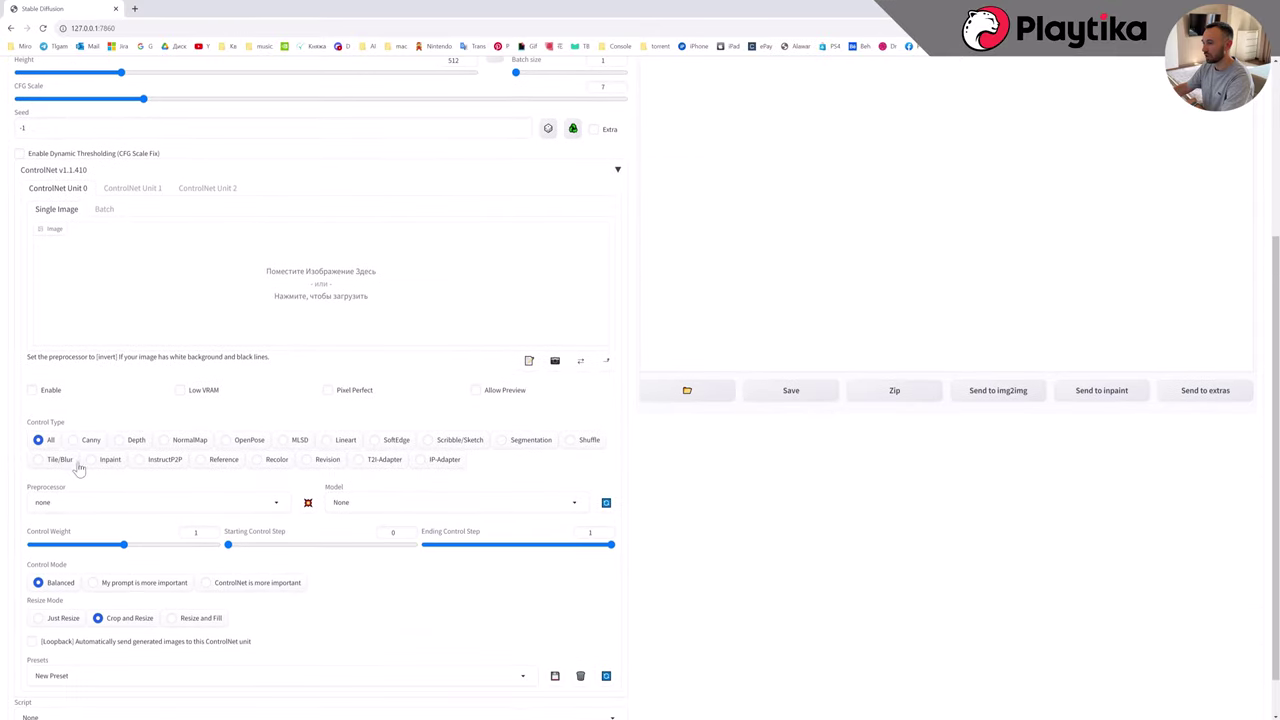
{"action": "left_click", "coordinate": [44, 393]}
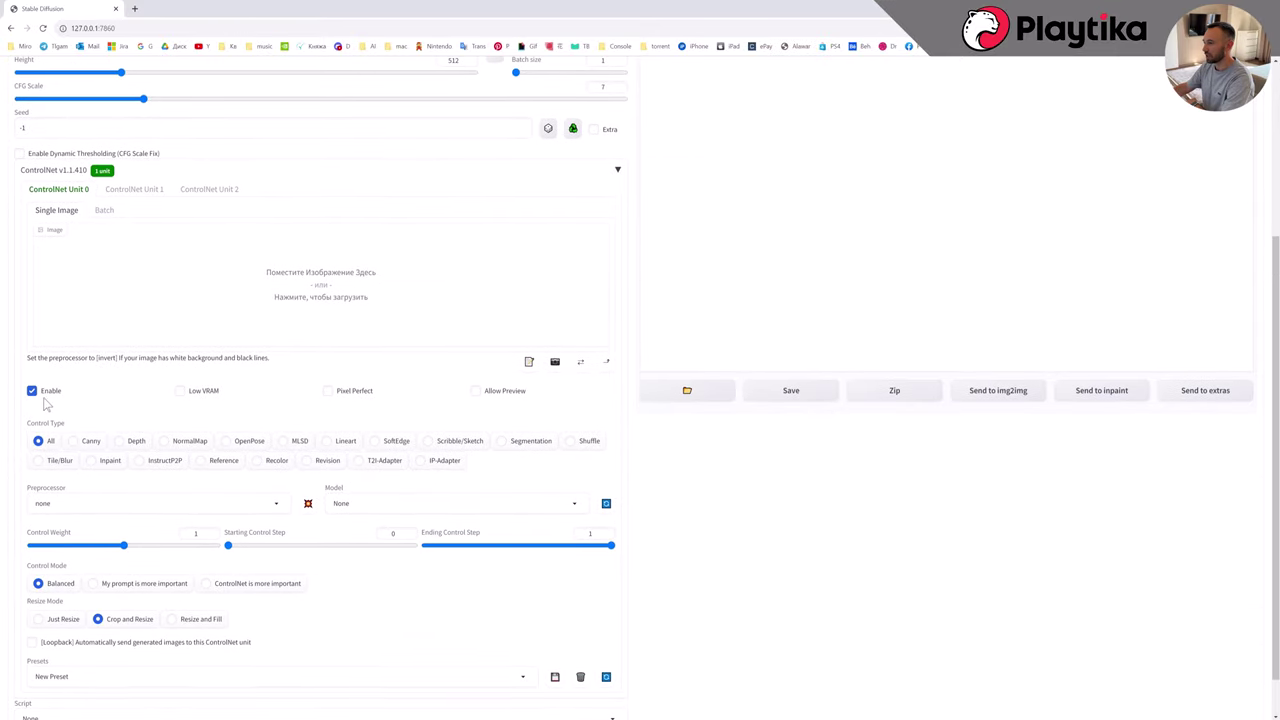
{"action": "left_click", "coordinate": [330, 393]}
{"action": "left_click", "coordinate": [343, 442]}
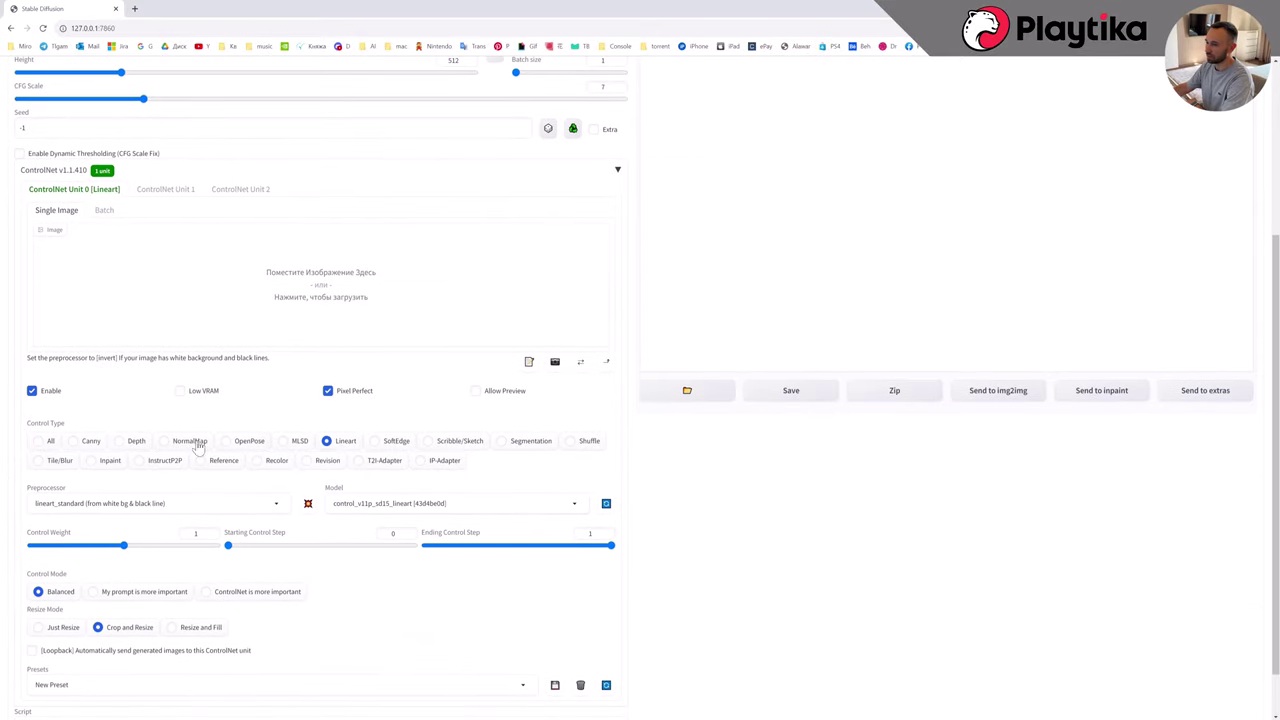
{"action": "left_click", "coordinate": [110, 504]}
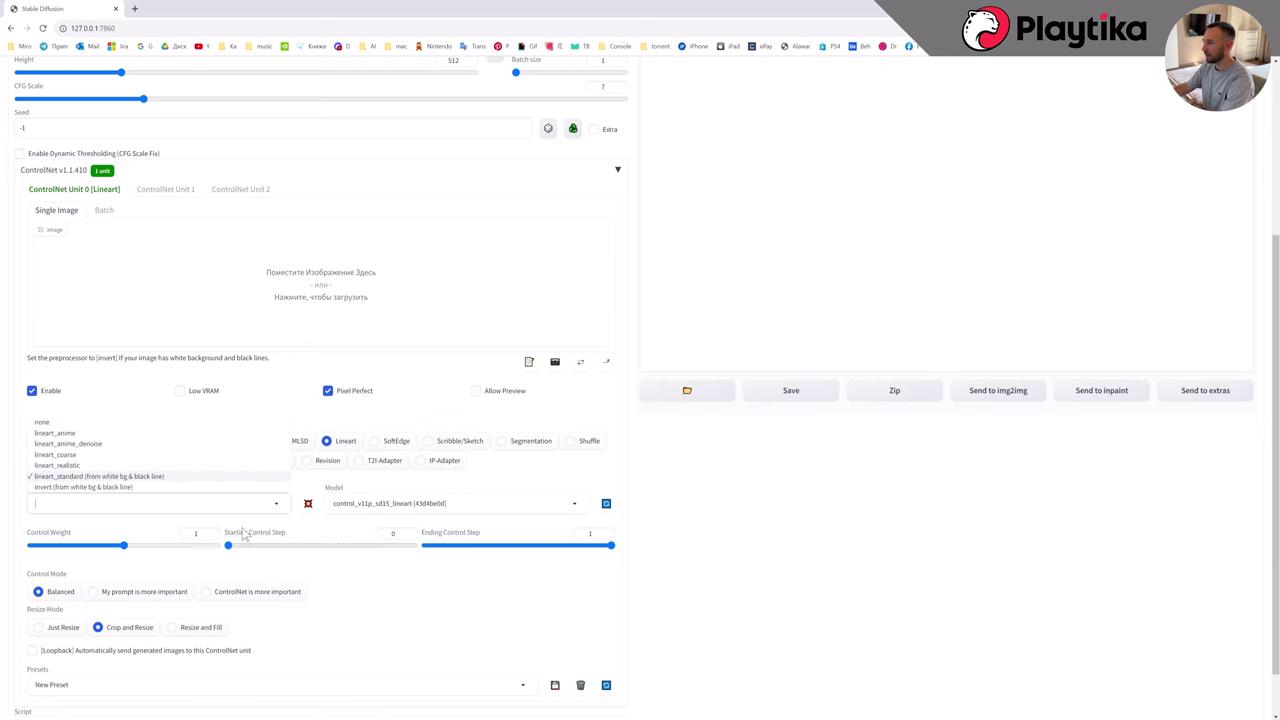
{"action": "left_click", "coordinate": [118, 545]}
Paste the snail description as the prompt and enter 'ugly' as the negative prompt.
{"action": "scroll", "coordinate": [312, 604], "scroll_direction": "up", "scroll_amount": 2}
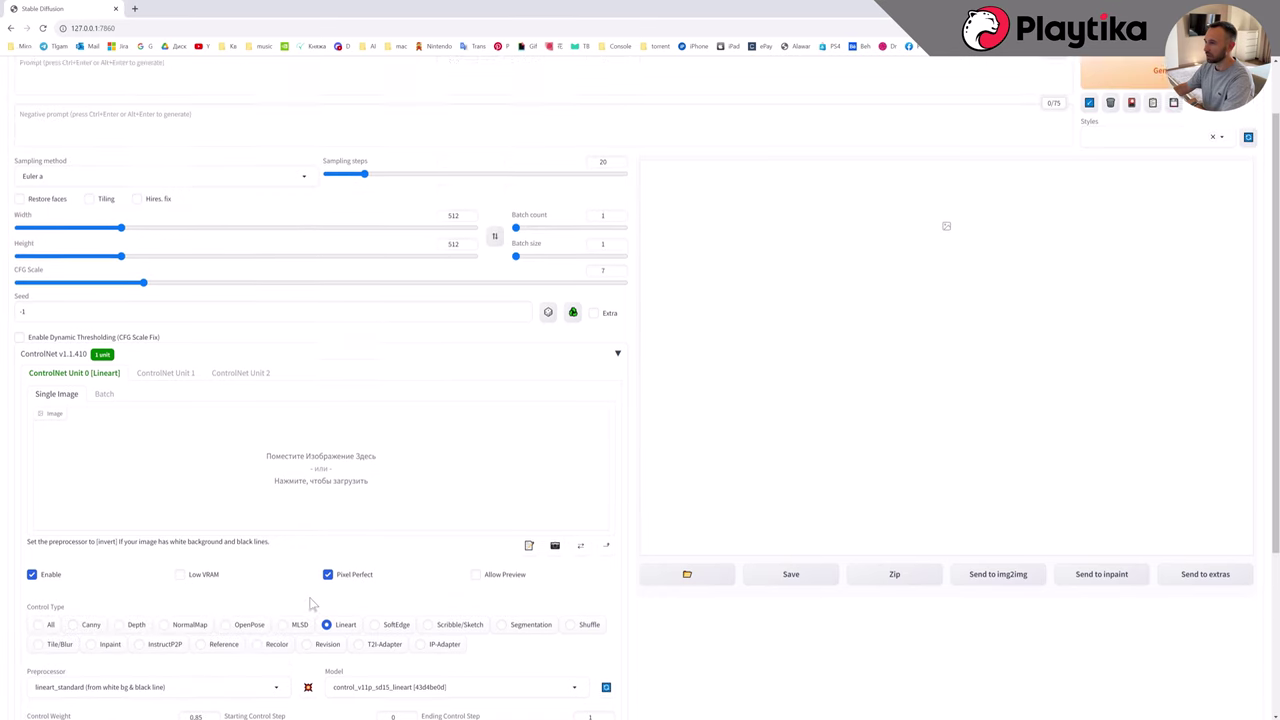
{"action": "scroll", "coordinate": [312, 604], "scroll_direction": "up", "scroll_amount": 1}
{"action": "left_click", "coordinate": [83, 161]}
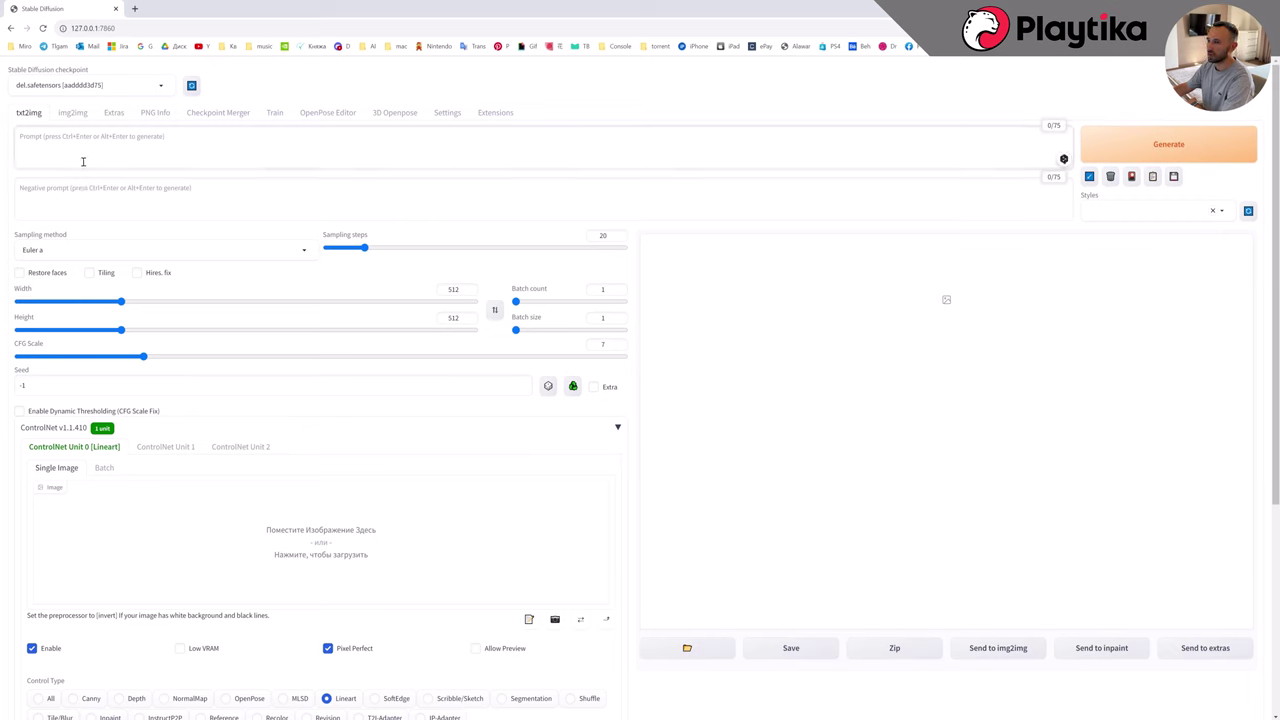
{"action": "type", "text": "snail, cute small snail, realism, unreal engine, cozy indoor lighting, artstation, detailed, digital painting,cinematic,character design by mark ryden and pixar and hayao miyazaki, unreal 5, daz, hyperrealistic, octane render"}
{"action": "left_click", "coordinate": [70, 204]}
{"action": "type", "text": "ugly"}
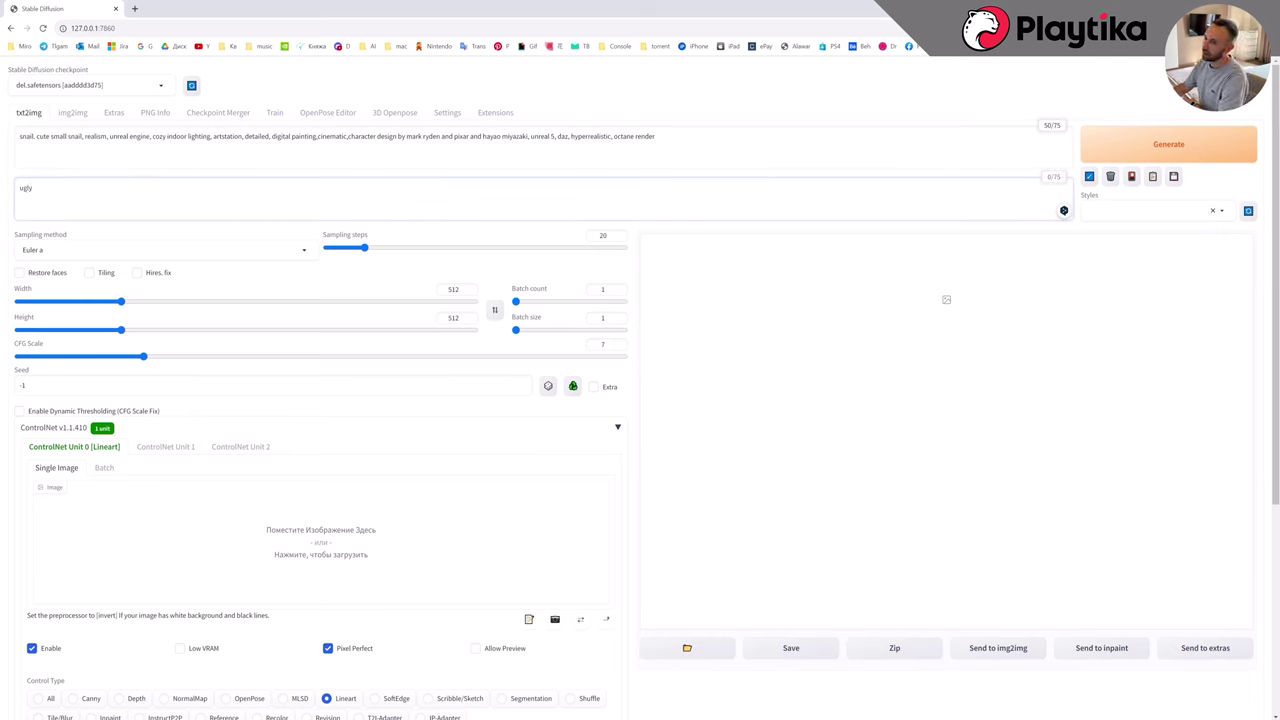
Load the snail line drawing into ControlNet, set Batch count 4 and generate.
{"action": "mouse_move", "coordinate": [150, 8]}
{"action": "left_mouse_down"}
{"action": "mouse_move", "coordinate": [229, 529]}
{"action": "mouse_move", "coordinate": [217, 526]}
{"action": "left_mouse_up"}
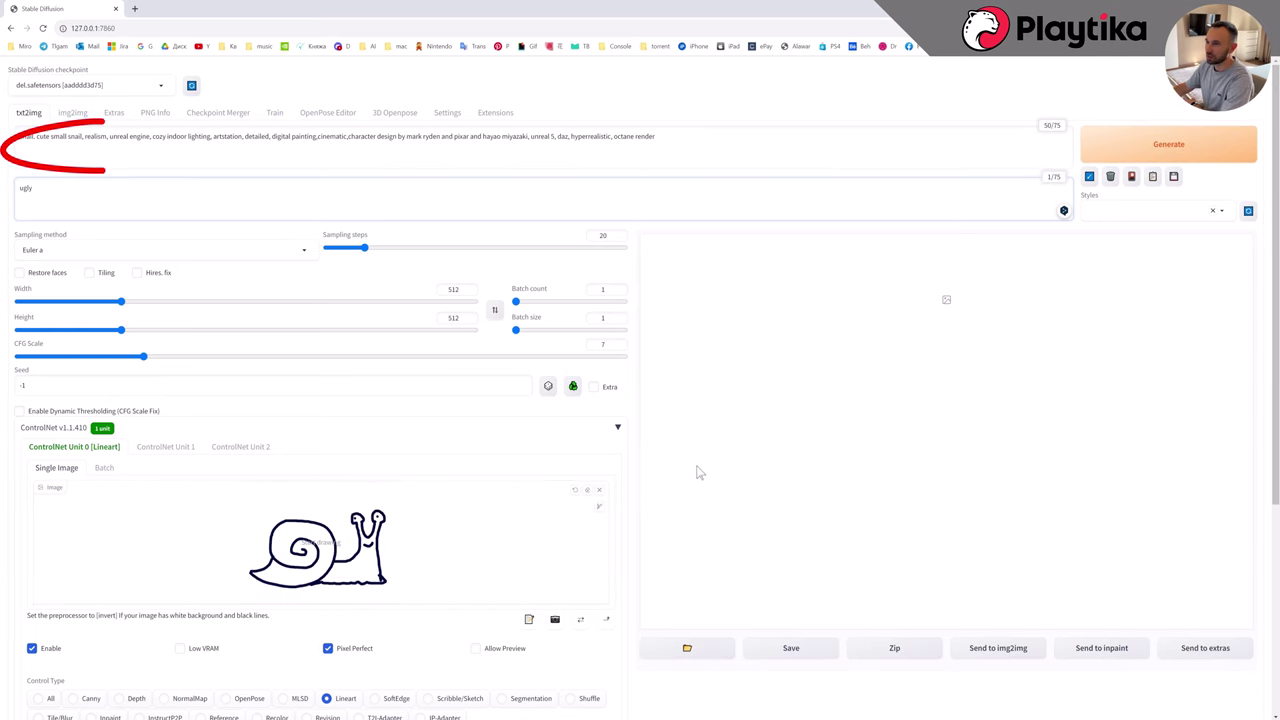
{"action": "left_click_drag", "start_coordinate": [516, 301], "coordinate": [519, 304]}
{"action": "left_click", "coordinate": [1166, 143]}
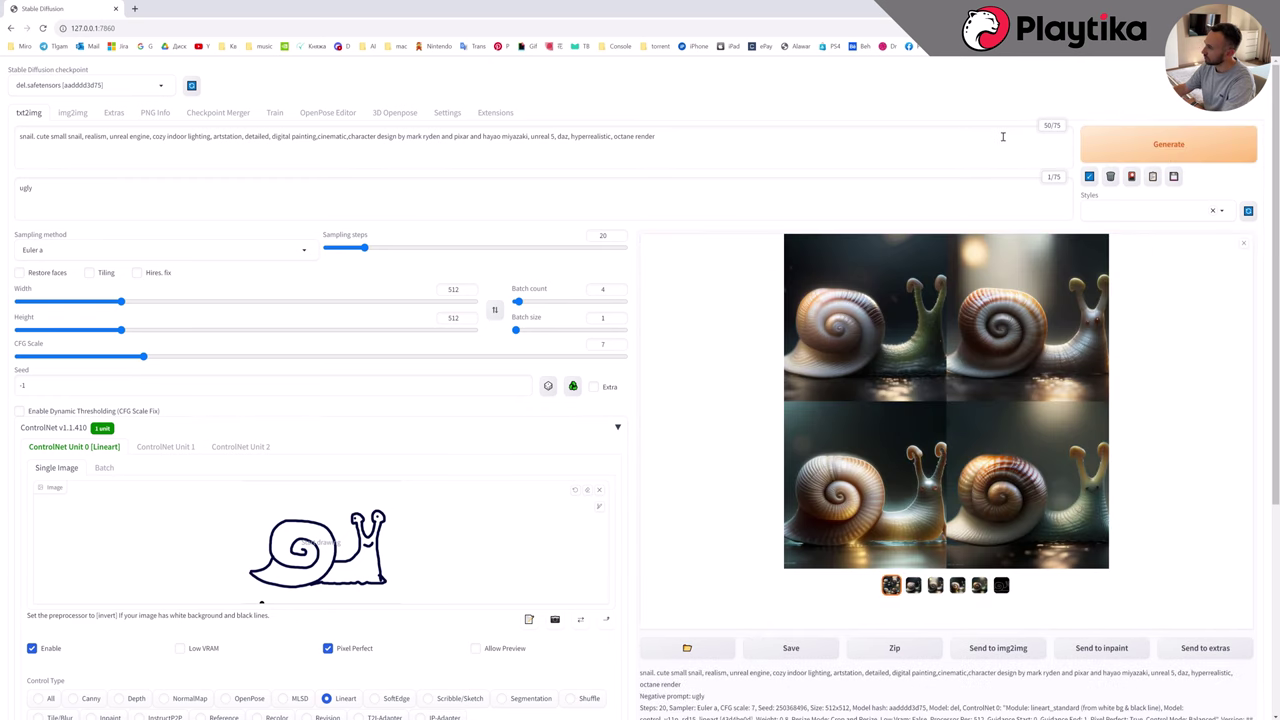
View the snail grid enlarged, then page through the single snail renders one by one.
{"action": "left_click", "coordinate": [982, 406]}
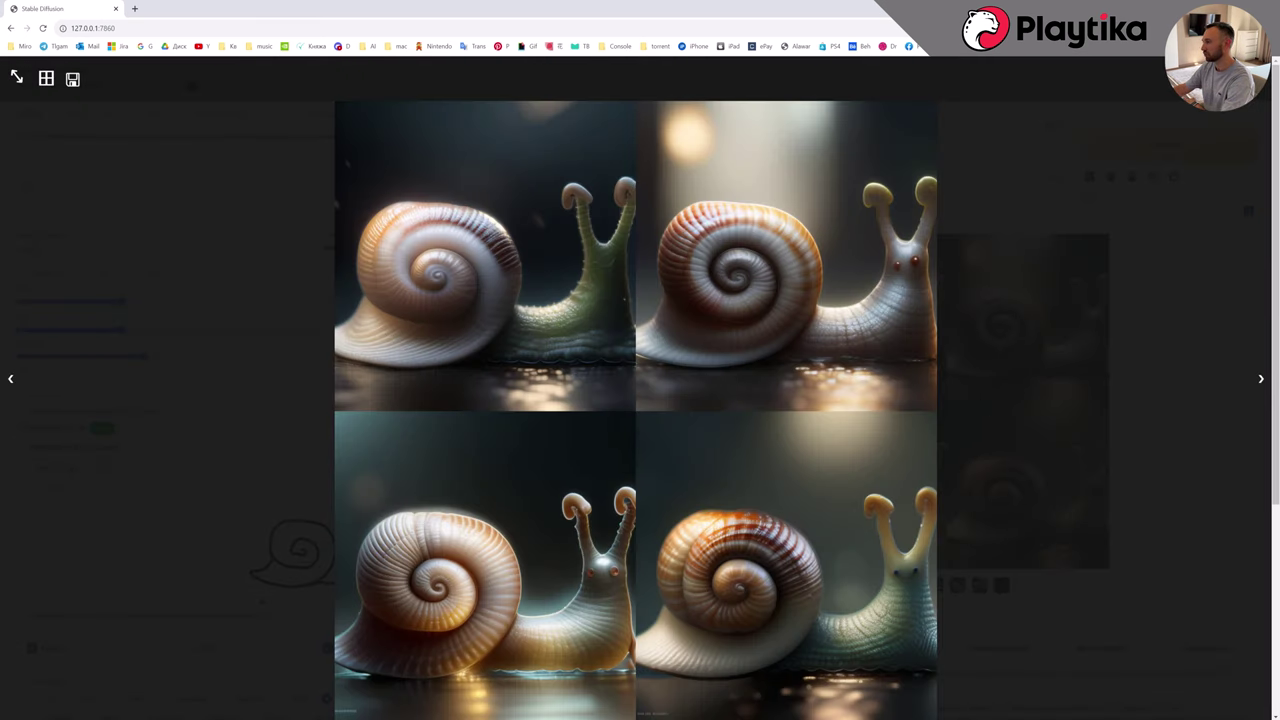
{"action": "left_click", "coordinate": [1197, 435]}
{"action": "left_click", "coordinate": [978, 419]}
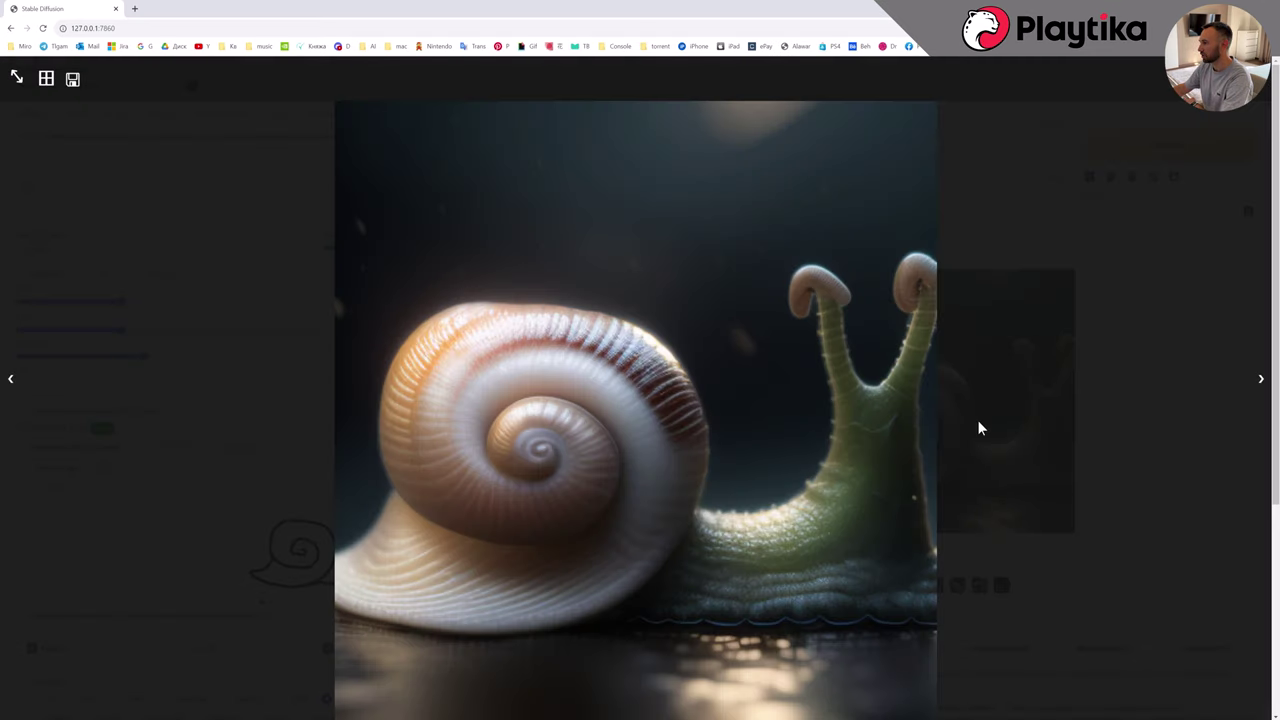
{"action": "left_click", "coordinate": [1258, 381]}
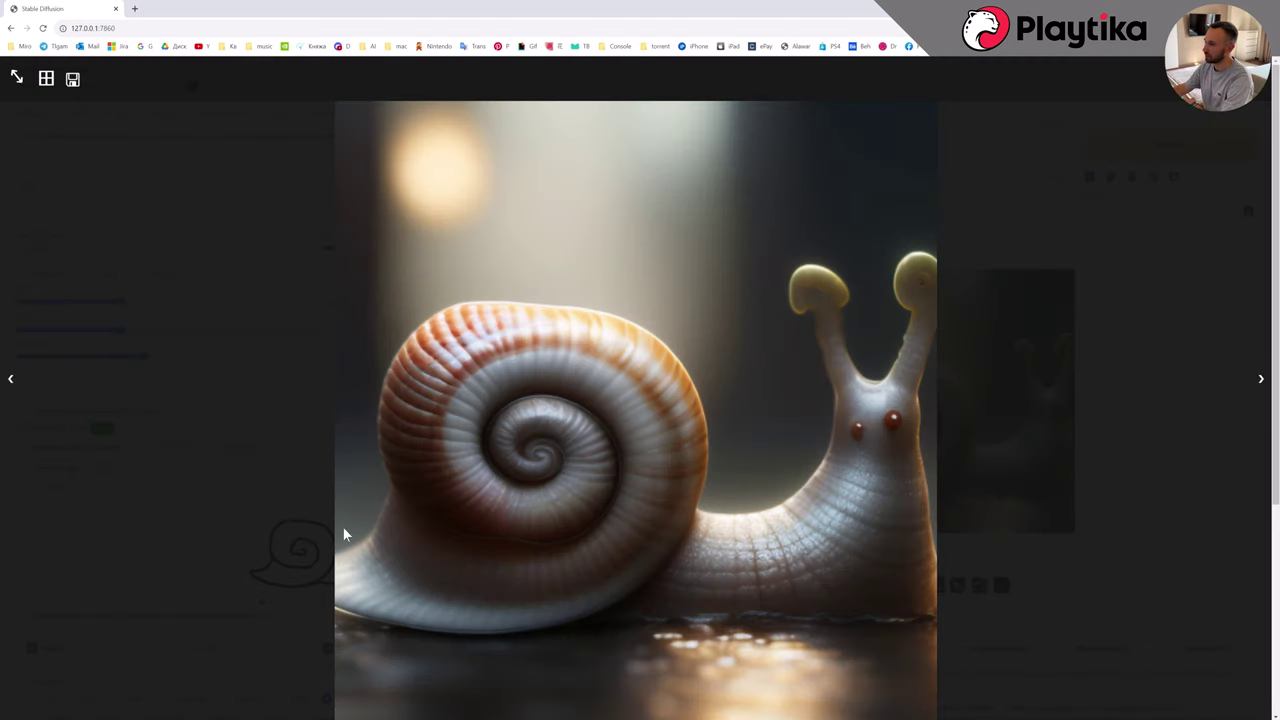
{"action": "left_click", "coordinate": [1261, 376]}
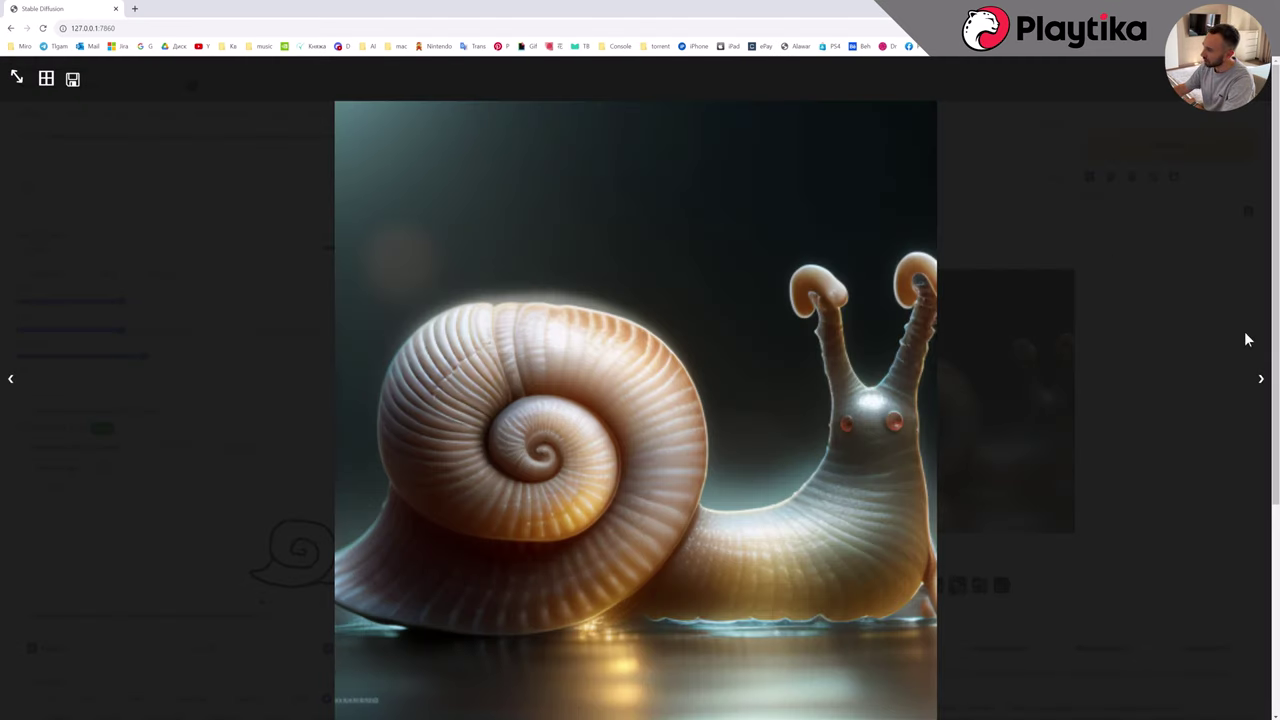
{"action": "left_click", "coordinate": [1260, 380]}
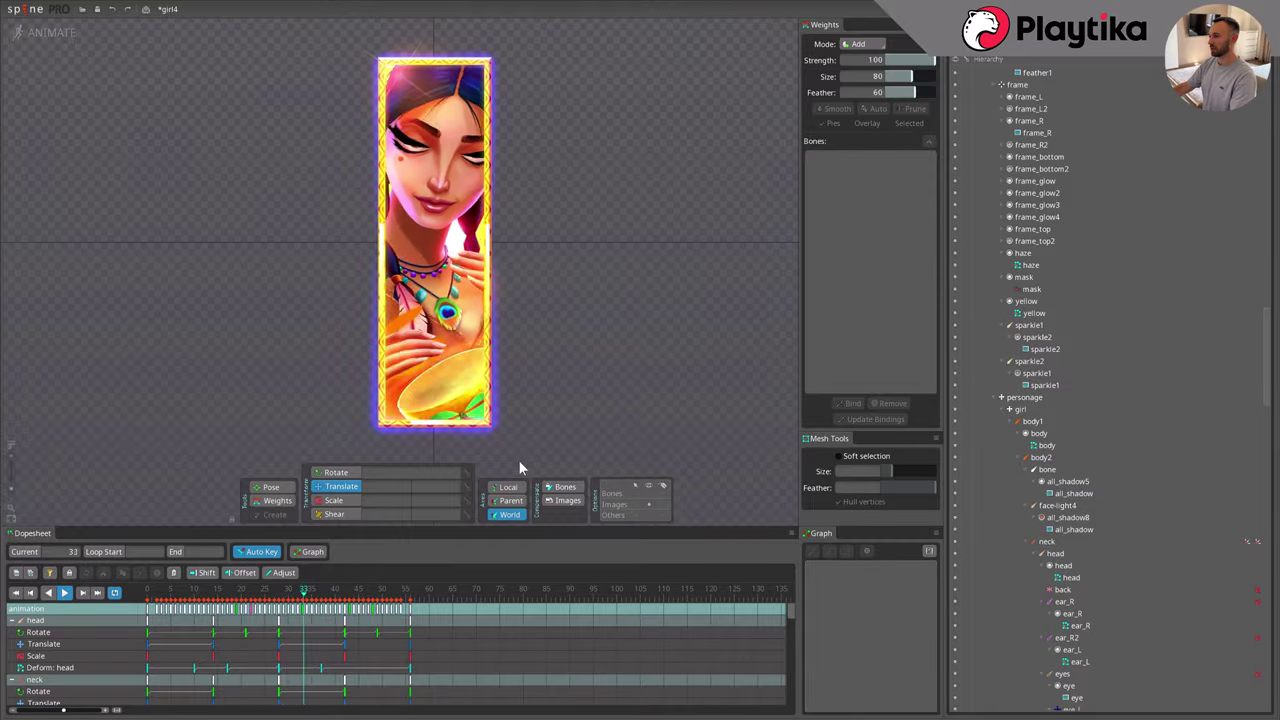
Zoom in on the animated girl character in the Spine viewport.
{"action": "scroll", "coordinate": [470, 440], "scroll_direction": "up", "scroll_amount": 2}
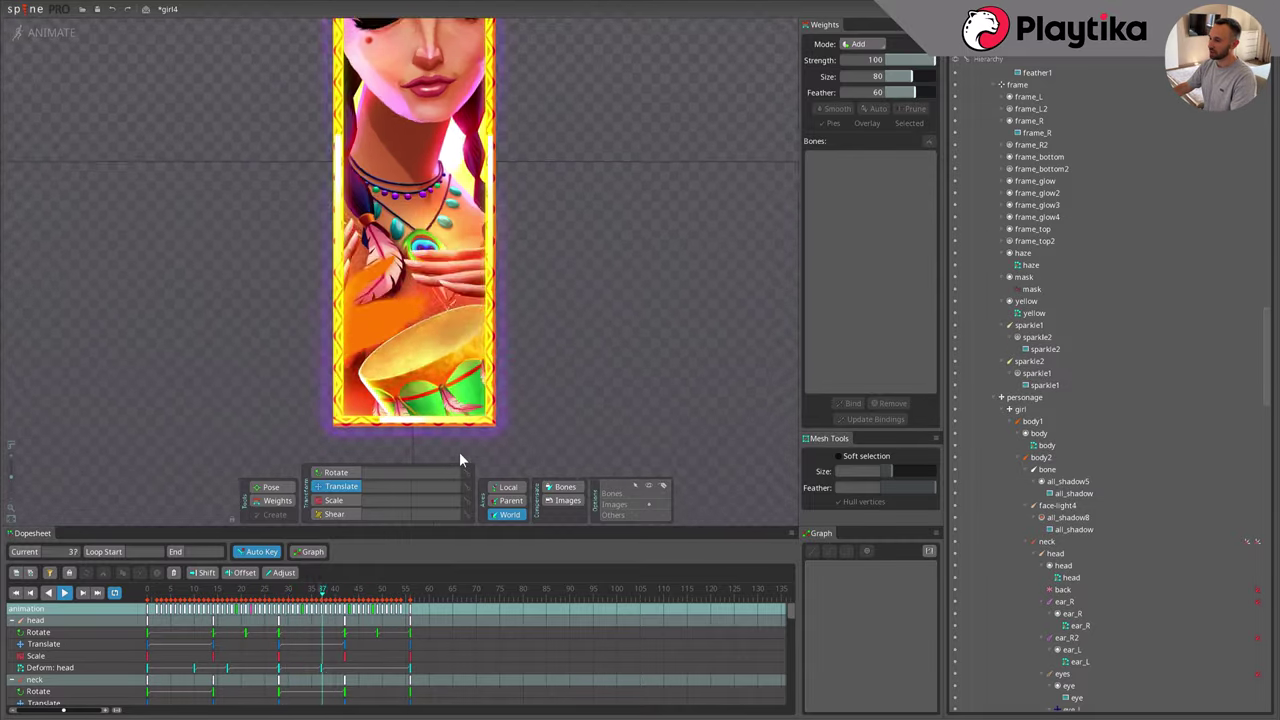
{"action": "scroll", "coordinate": [462, 455], "scroll_direction": "up", "scroll_amount": 4}
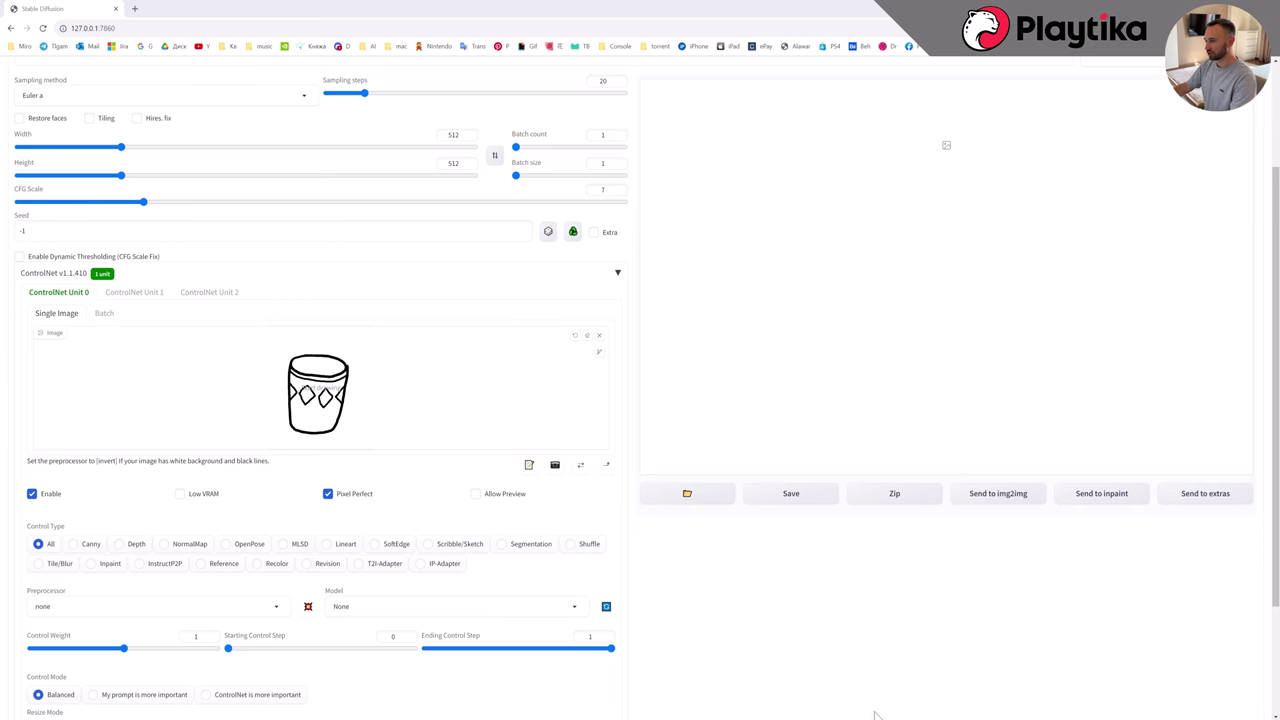
Open dr0.png, grid-0023, grid-0053 and the aboriginal drum grid in separate IrfanView windows.
{"action": "left_click", "coordinate": [873, 714]}
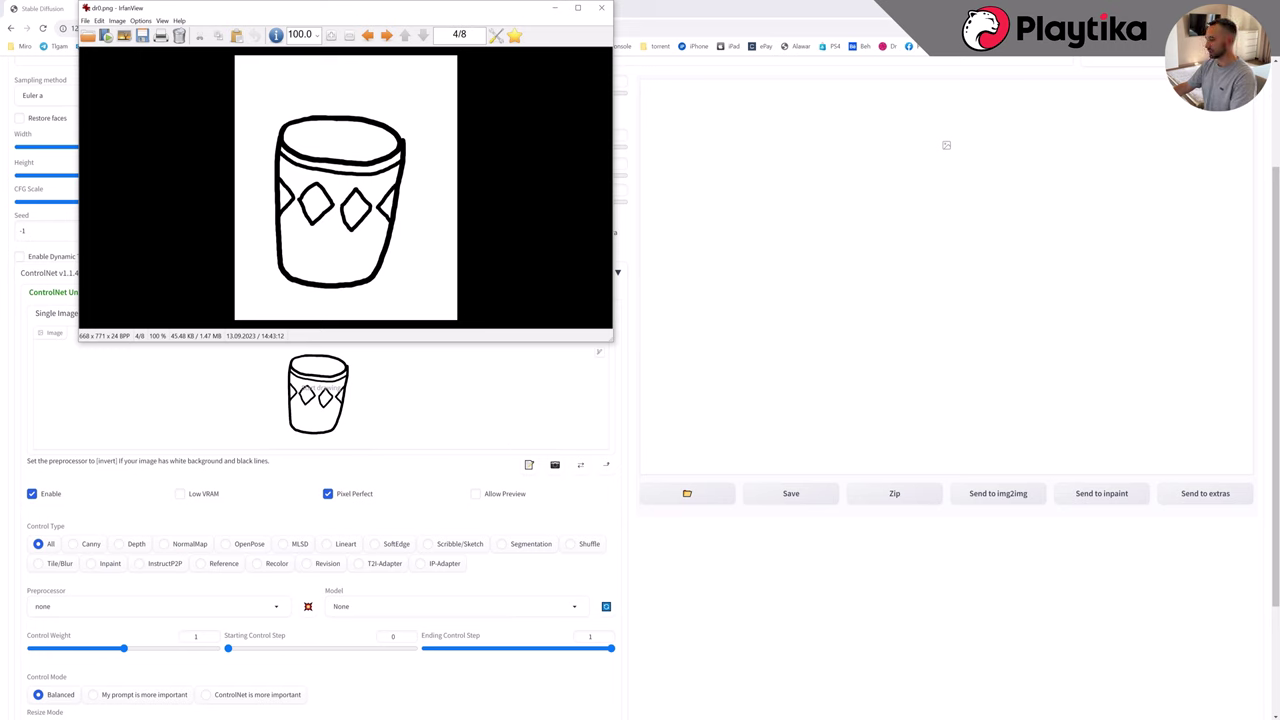
{"action": "left_click", "coordinate": [880, 690]}
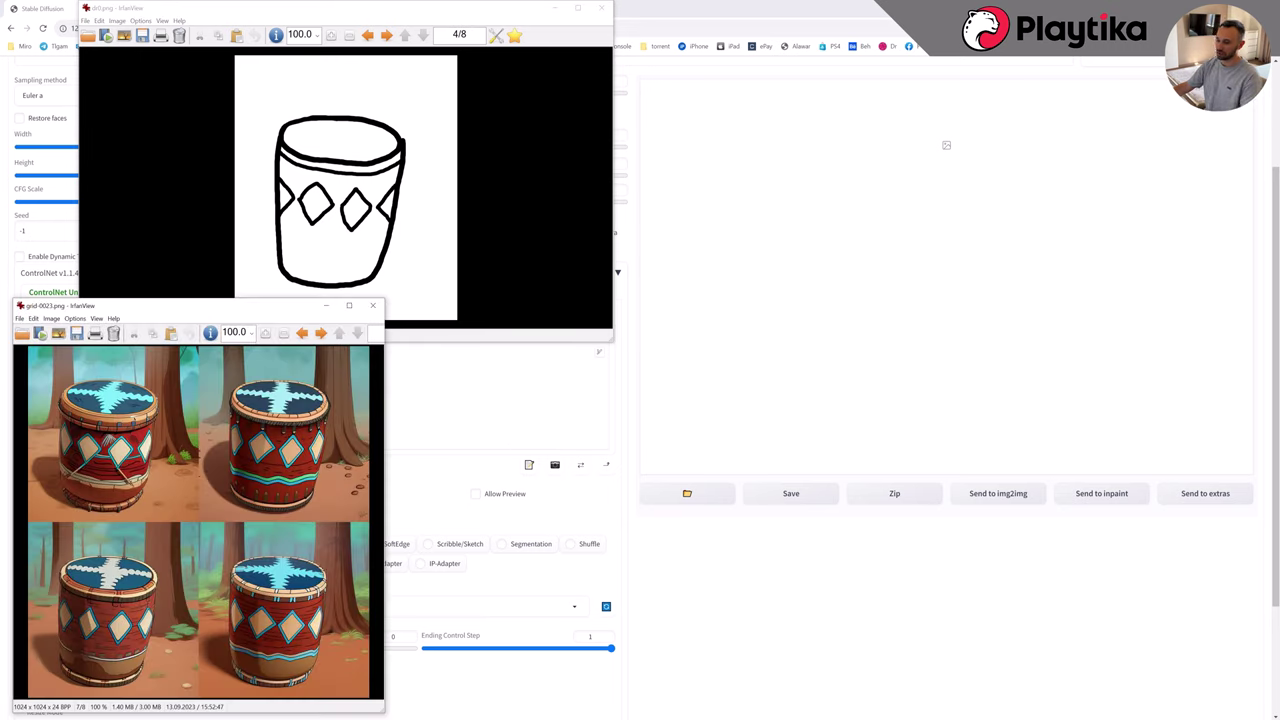
{"action": "left_click", "coordinate": [902, 708]}
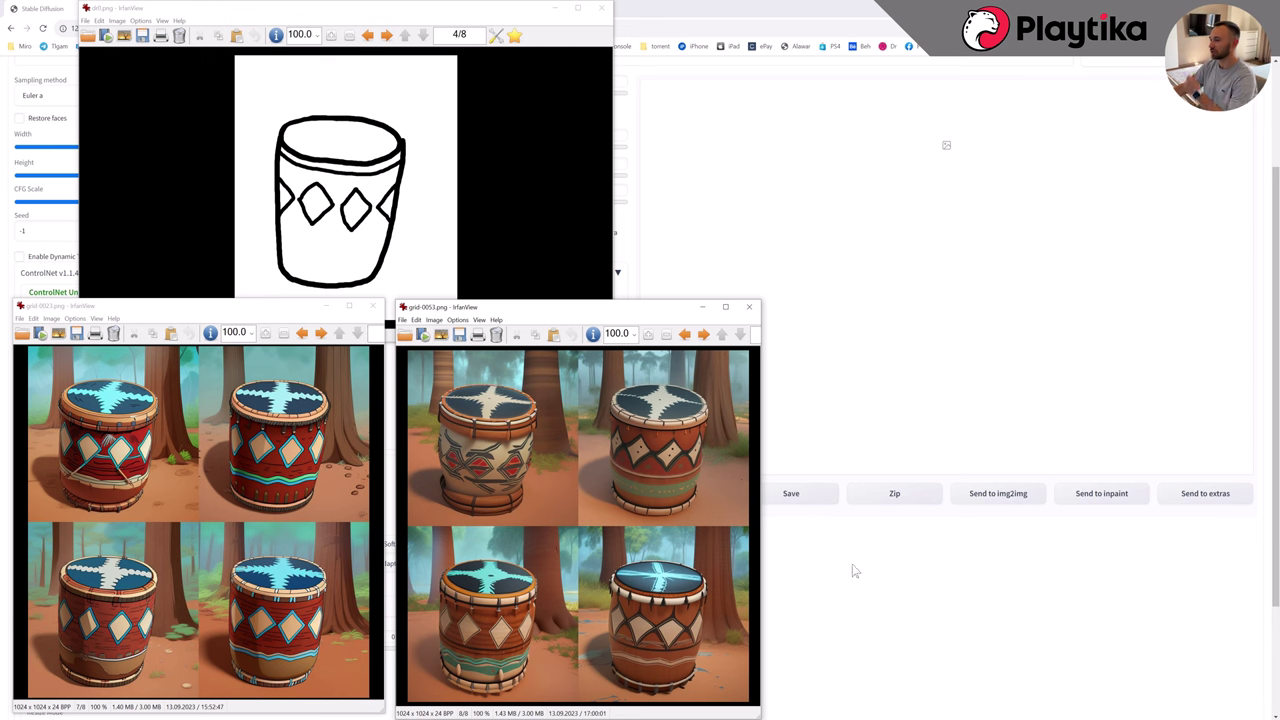
{"action": "left_click", "coordinate": [879, 690]}
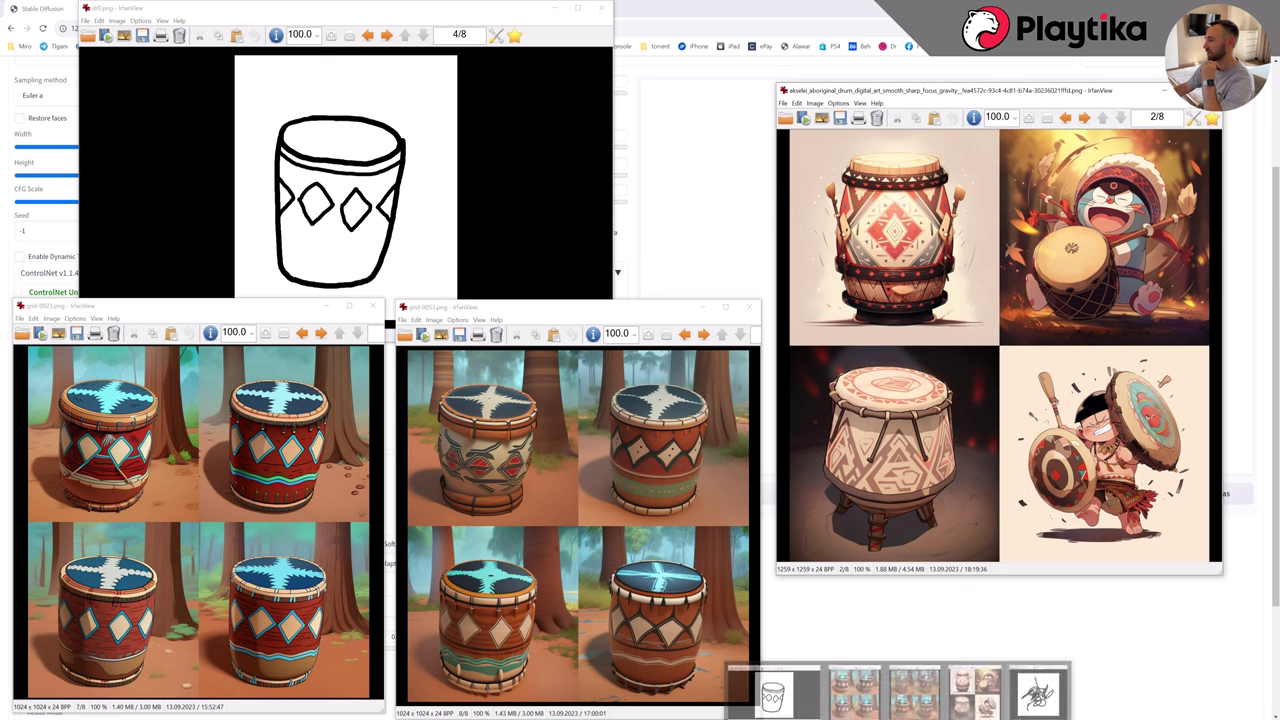
Bring the dr1.png scribble sketch forward, then the watermarked cartoon djembe image.
{"action": "left_click", "coordinate": [1037, 688]}
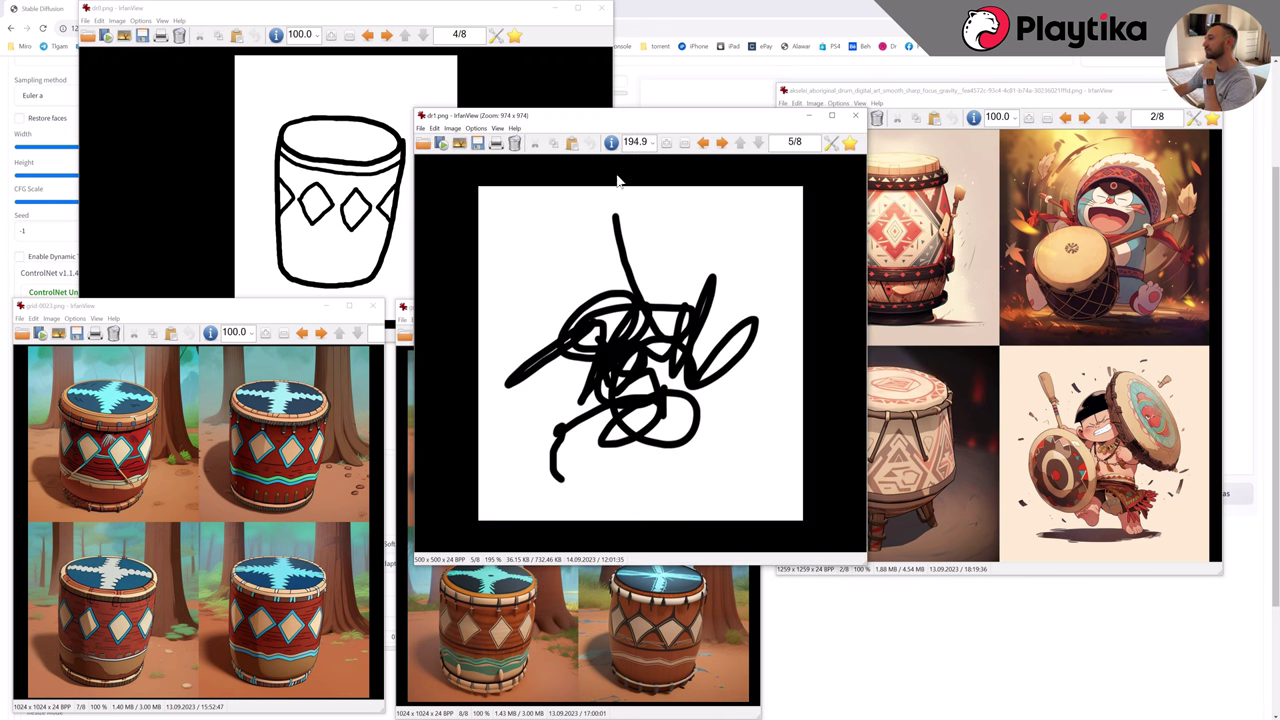
{"action": "key", "text": "alt+Tab"}
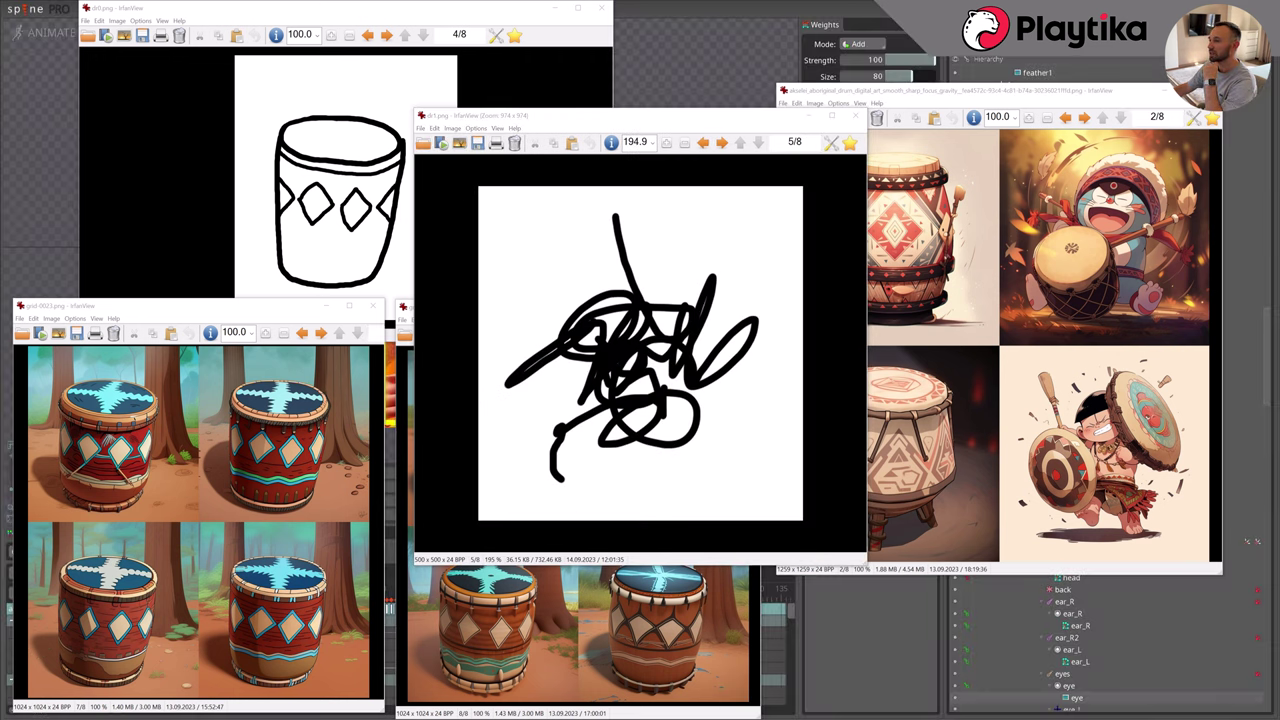
{"action": "key", "text": "alt+Tab"}
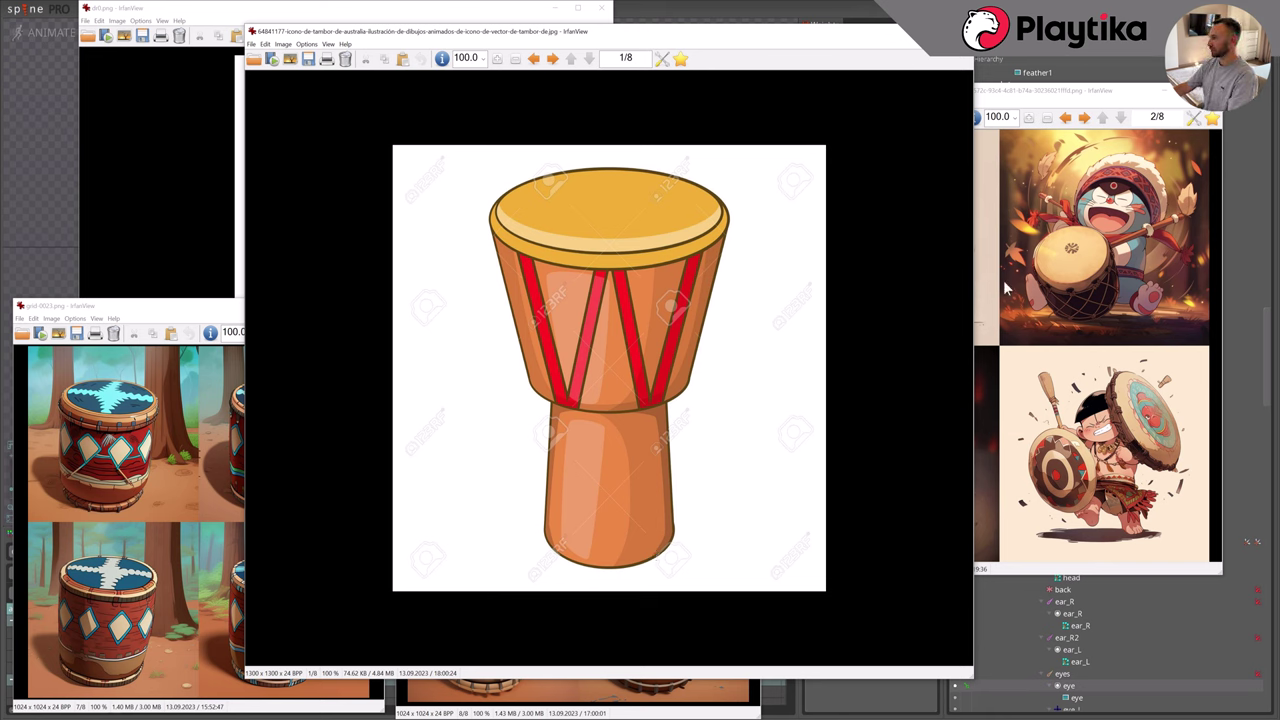
Load the cartoon djembe into img2img with batch count 4, CFG 5.5, denoising 0.52, and paste the aboriginal drum prompt.
{"action": "left_click_drag", "start_coordinate": [947, 253], "coordinate": [376, 455]}
{"action": "scroll", "coordinate": [395, 400], "scroll_direction": "down", "scroll_amount": 3}
{"action": "left_click_drag", "start_coordinate": [510, 476], "coordinate": [513, 476]}
{"action": "left_click_drag", "start_coordinate": [143, 538], "coordinate": [101, 540]}
{"action": "left_click_drag", "start_coordinate": [388, 576], "coordinate": [333, 584]}
{"action": "scroll", "coordinate": [366, 543], "scroll_direction": "up", "scroll_amount": 3}
{"action": "left_click", "coordinate": [86, 131]}
{"action": "type", "text": "aboriginal drum, digital art, smooth, sharp focus, gravity falls style, doraemon style, shinchan style, anime style"}
Generate the first batch of four drum variations and view the results enlarged.
{"action": "left_click", "coordinate": [1175, 147]}
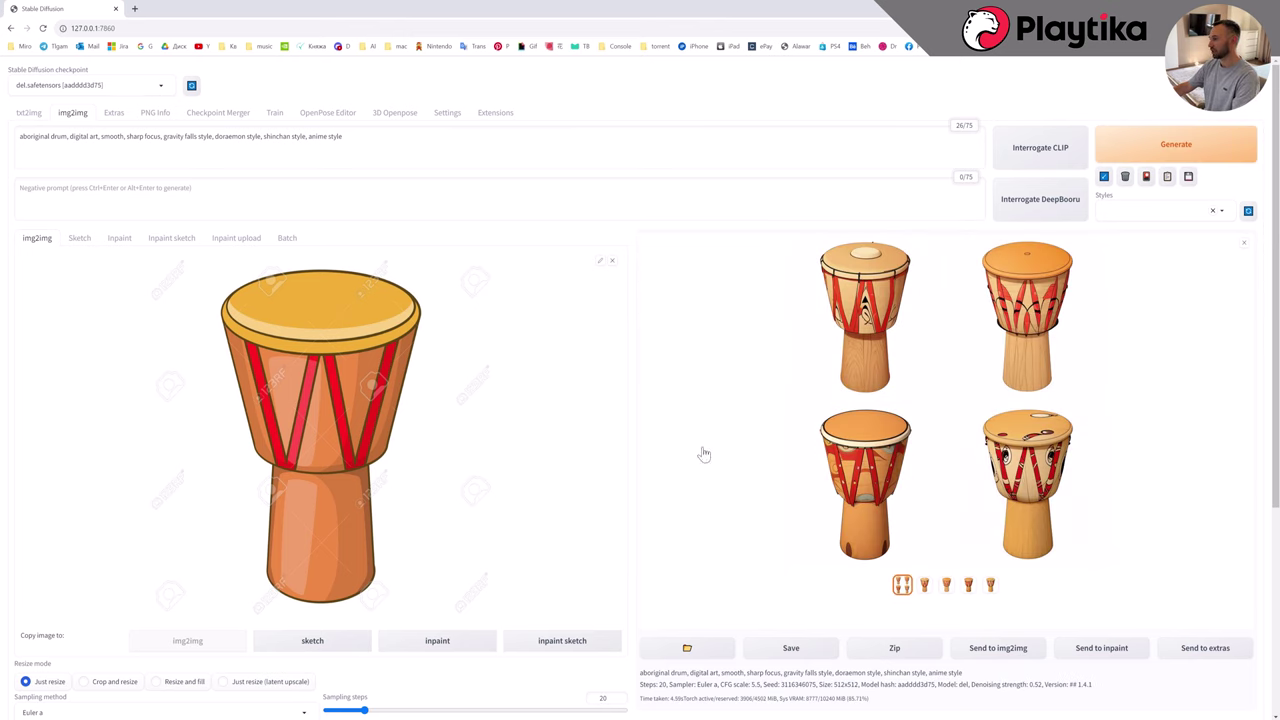
{"action": "left_click", "coordinate": [950, 519]}
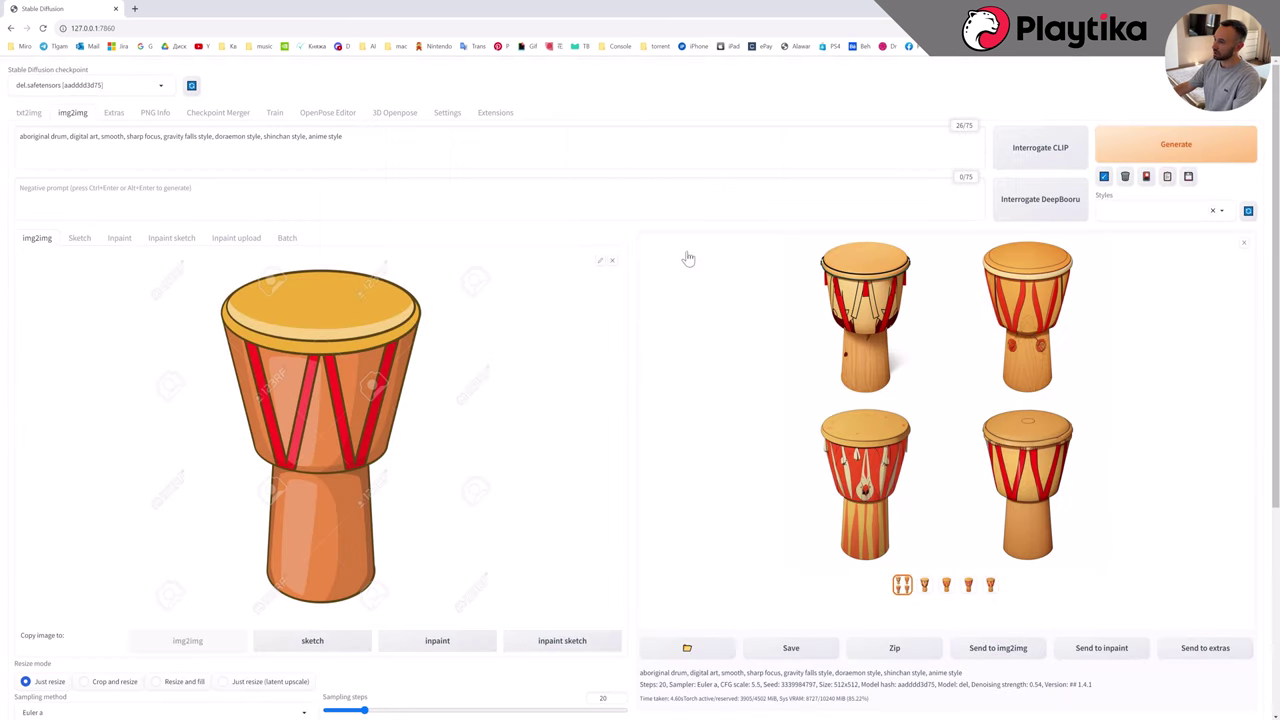
{"action": "scroll", "coordinate": [686, 265], "scroll_direction": "down", "scroll_amount": 3}
{"action": "scroll", "coordinate": [684, 271], "scroll_direction": "down", "scroll_amount": 2}
{"action": "left_click_drag", "start_coordinate": [320, 566], "coordinate": [389, 567]}
{"action": "scroll", "coordinate": [577, 457], "scroll_direction": "up", "scroll_amount": 3}
Generate three more drum batches and view each drum individually, ending on the red-circle drum.
{"action": "left_click", "coordinate": [1173, 147]}
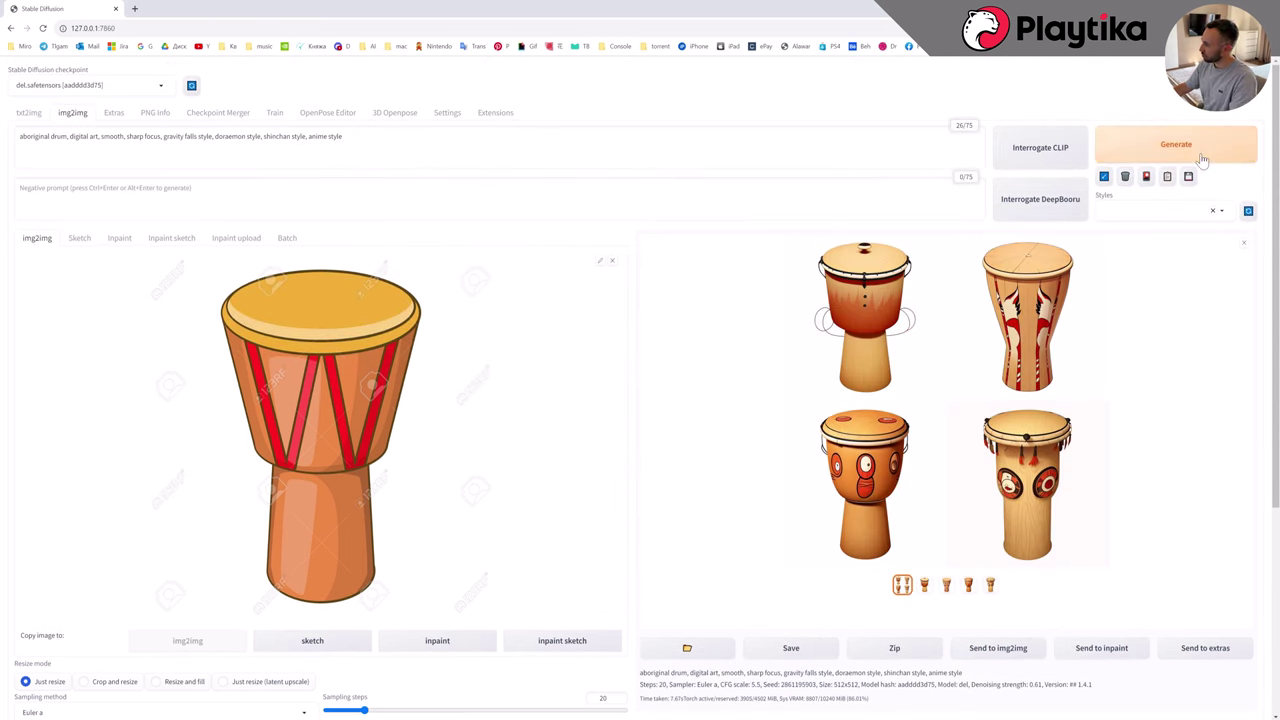
{"action": "left_click", "coordinate": [1203, 147]}
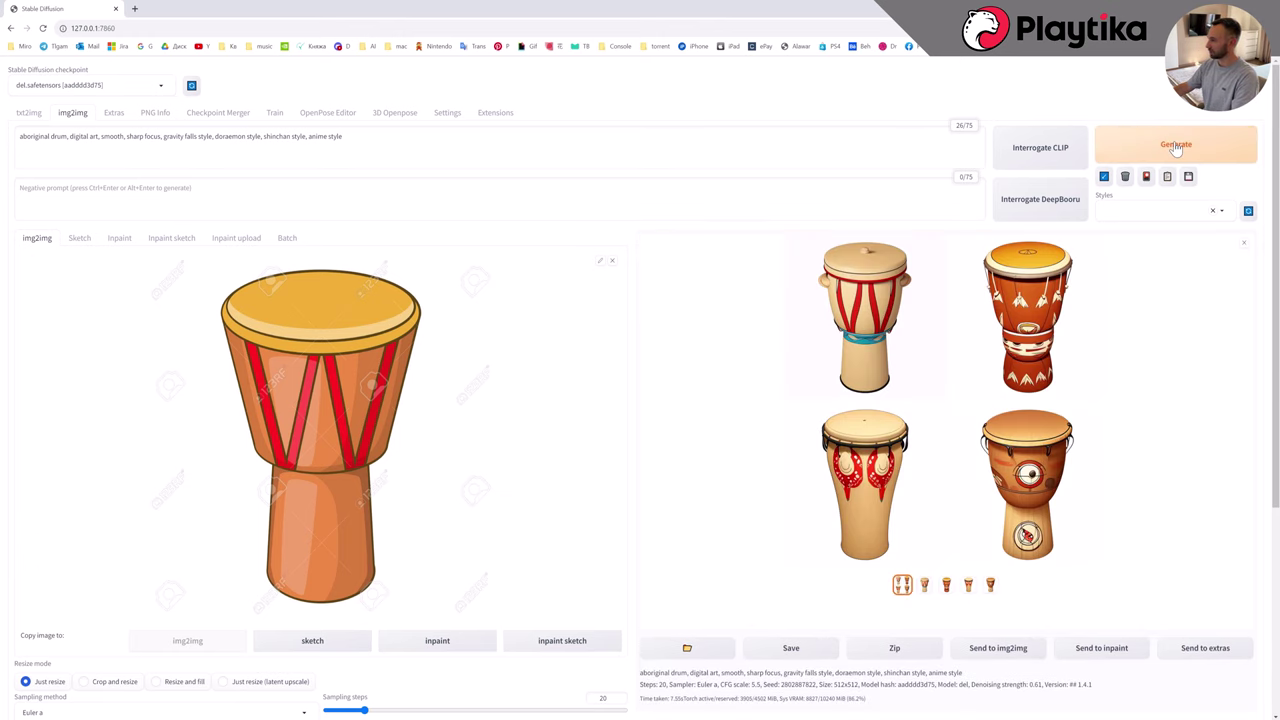
{"action": "left_click", "coordinate": [1213, 147]}
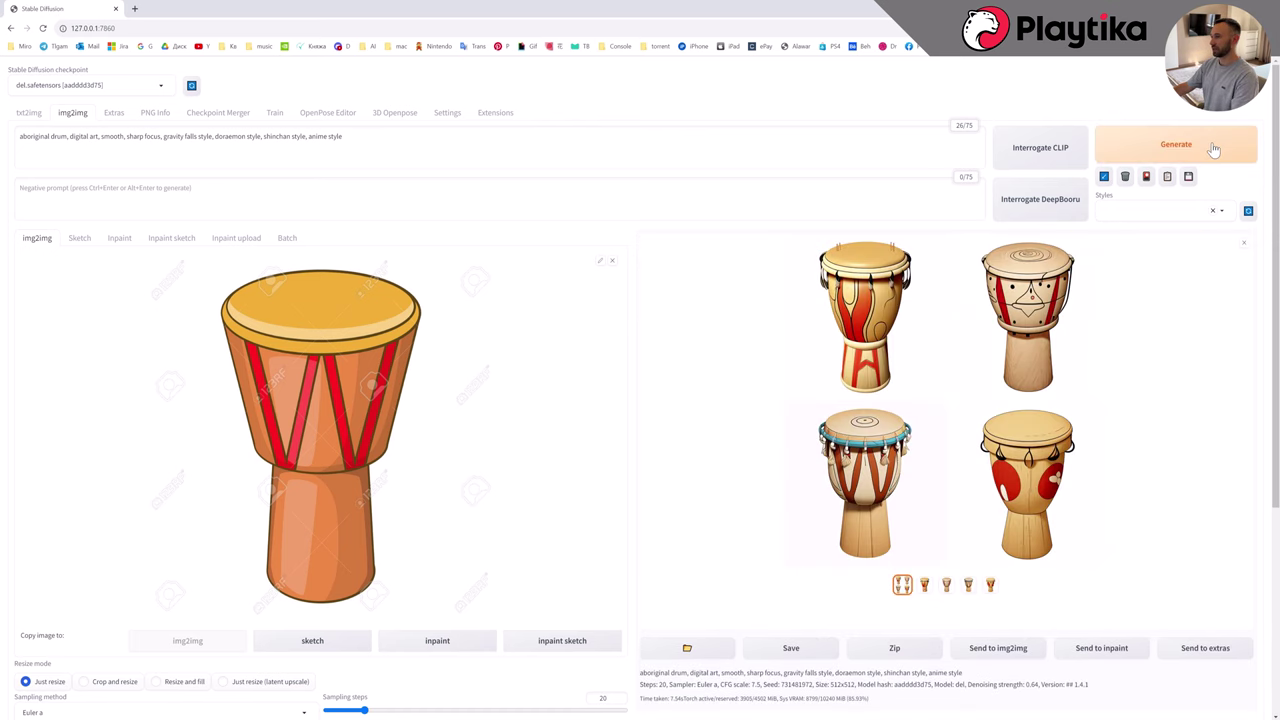
{"action": "left_click", "coordinate": [924, 584]}
{"action": "left_click", "coordinate": [946, 585]}
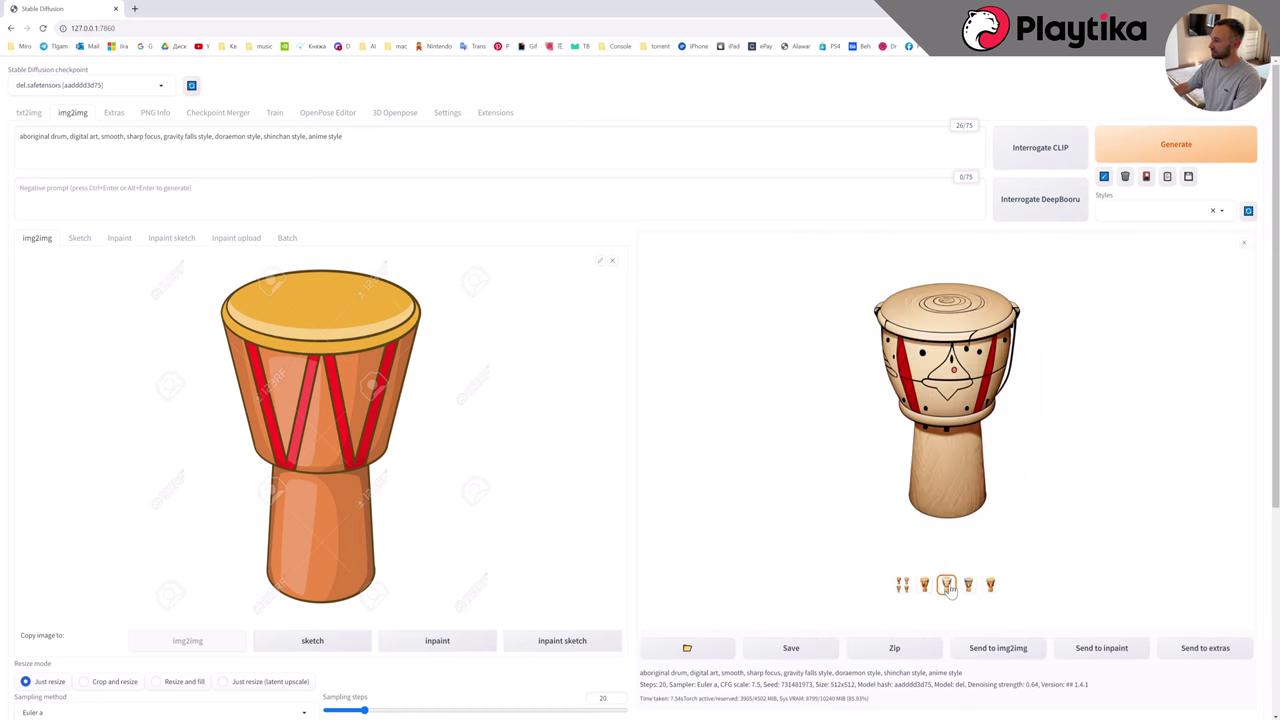
{"action": "left_click", "coordinate": [968, 585]}
{"action": "left_click", "coordinate": [990, 585]}
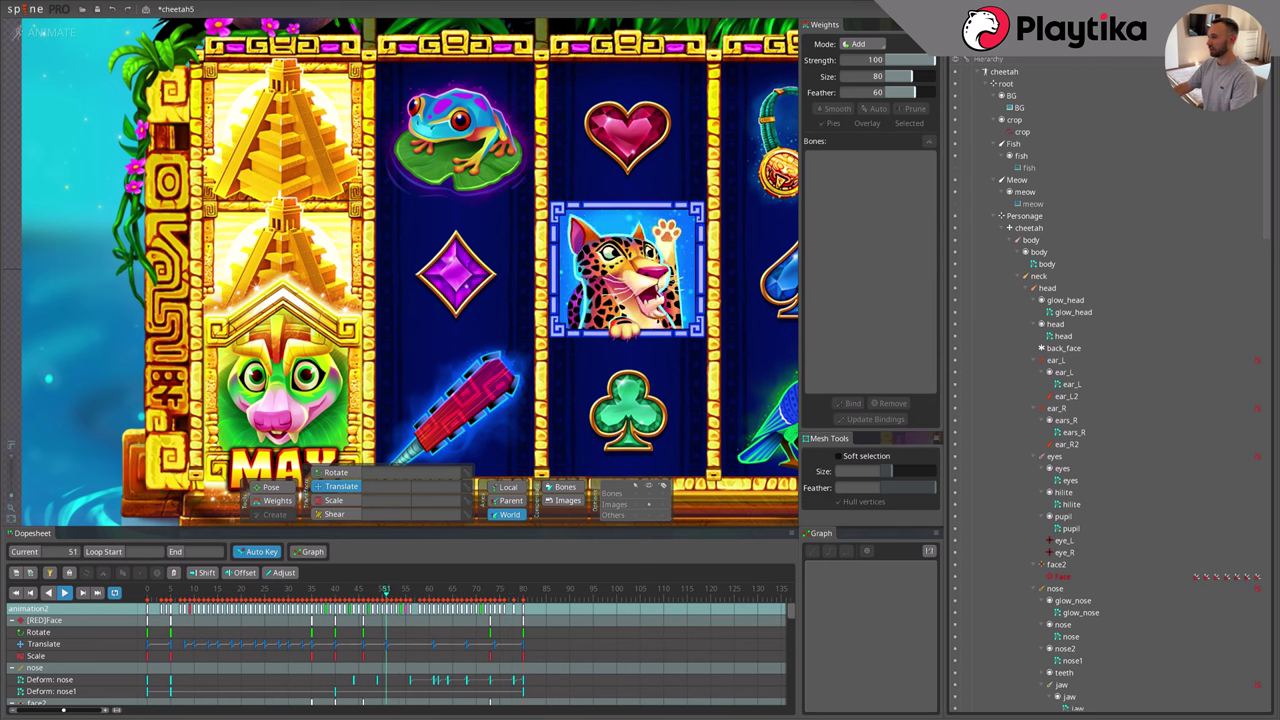
Bring up the cheetah artwork and the paw part image in IrfanView windows beside Spine.
{"action": "key", "text": "alt+Tab"}
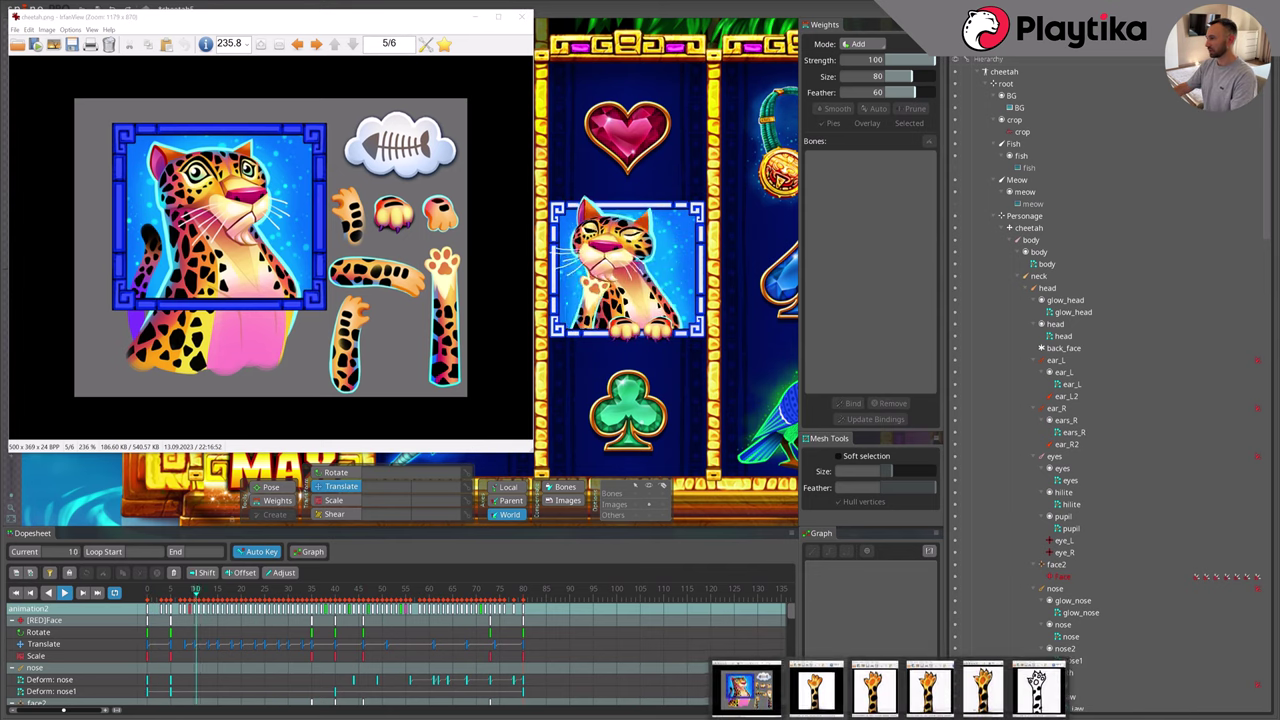
{"action": "key", "text": "alt+Tab"}
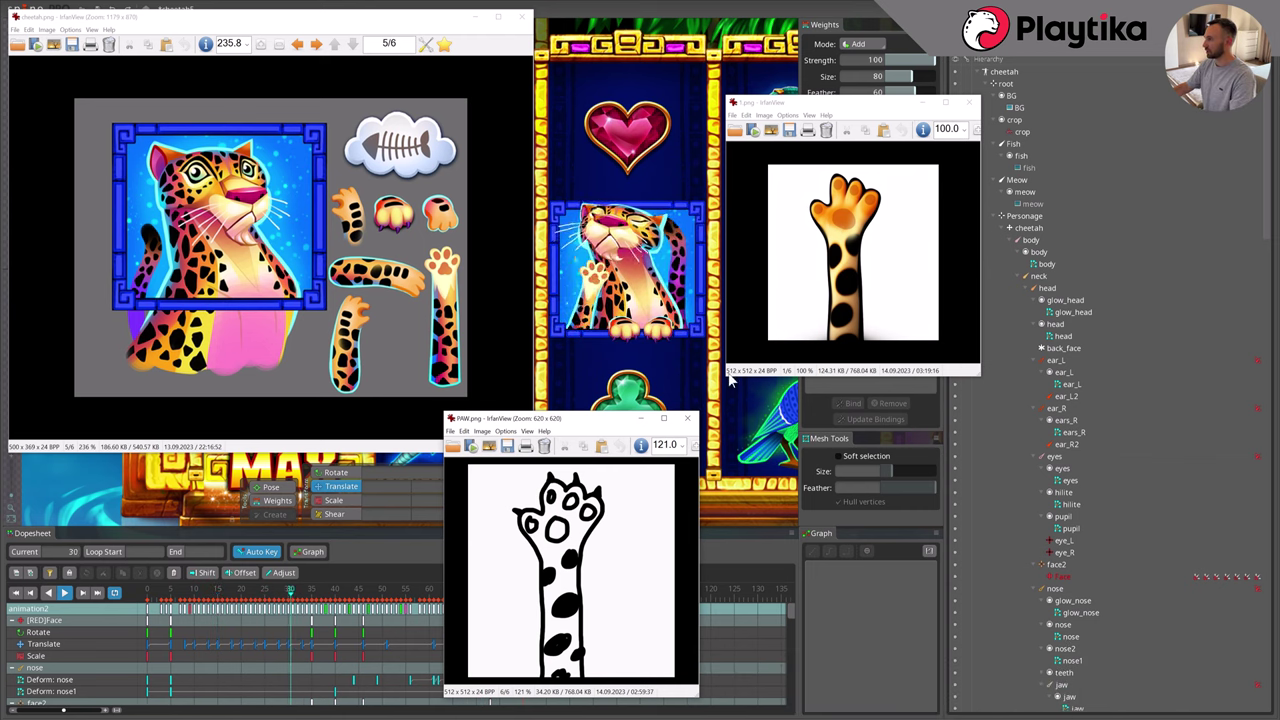
{"action": "left_click", "coordinate": [860, 715]}
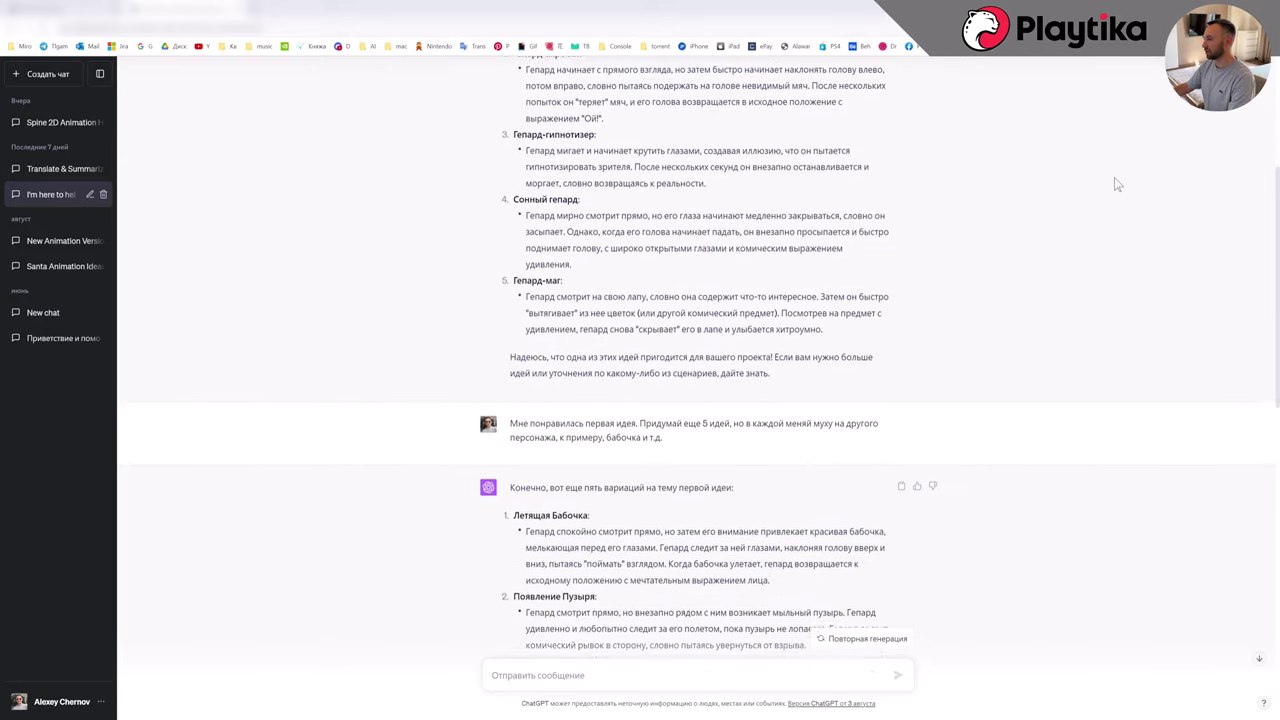
Scroll up and down through ChatGPT's cheetah animation ideas and the butterfly-style variations.
{"action": "scroll", "coordinate": [1115, 177], "scroll_direction": "down", "scroll_amount": 5}
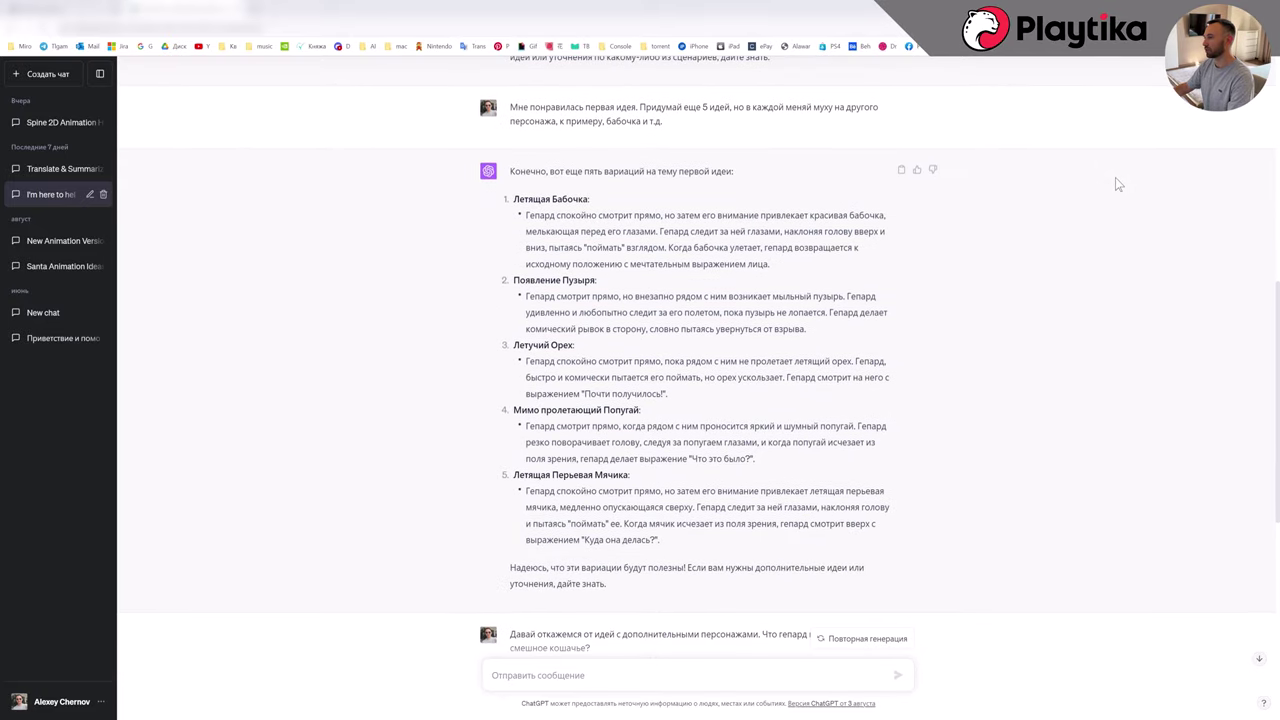
{"action": "scroll", "coordinate": [1115, 177], "scroll_direction": "down", "scroll_amount": 6}
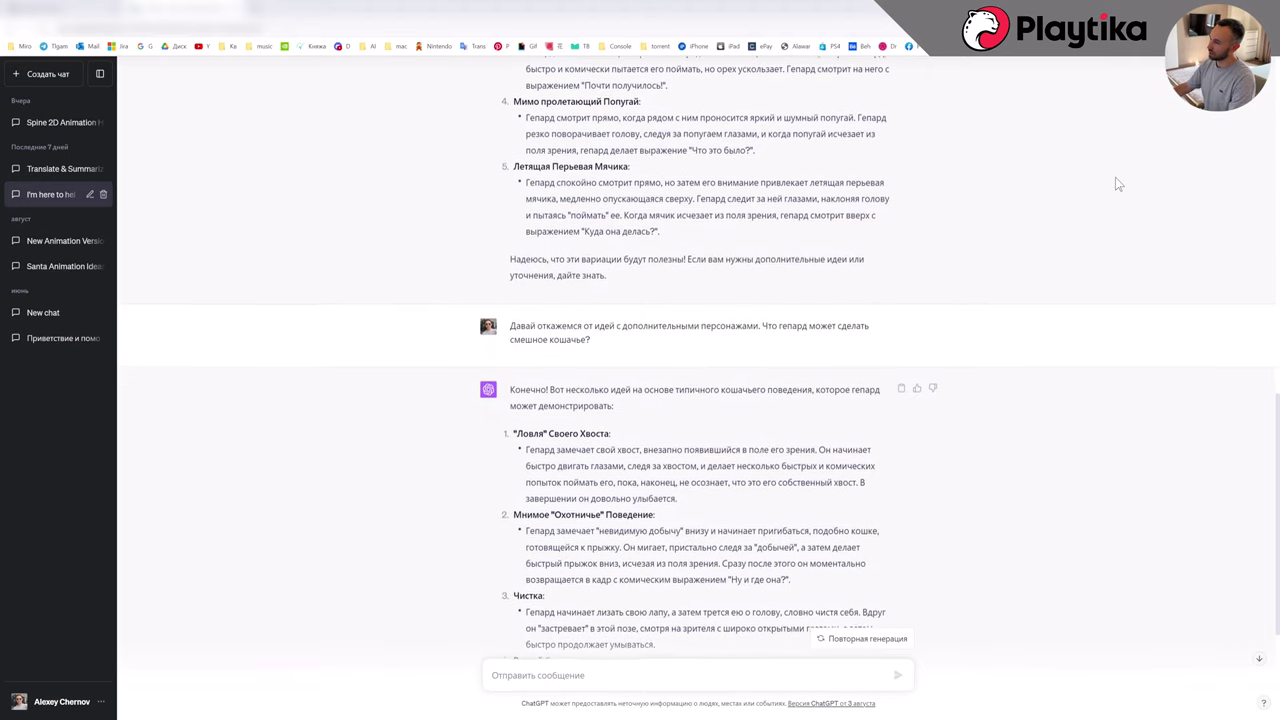
{"action": "scroll", "coordinate": [1115, 177], "scroll_direction": "down", "scroll_amount": 3}
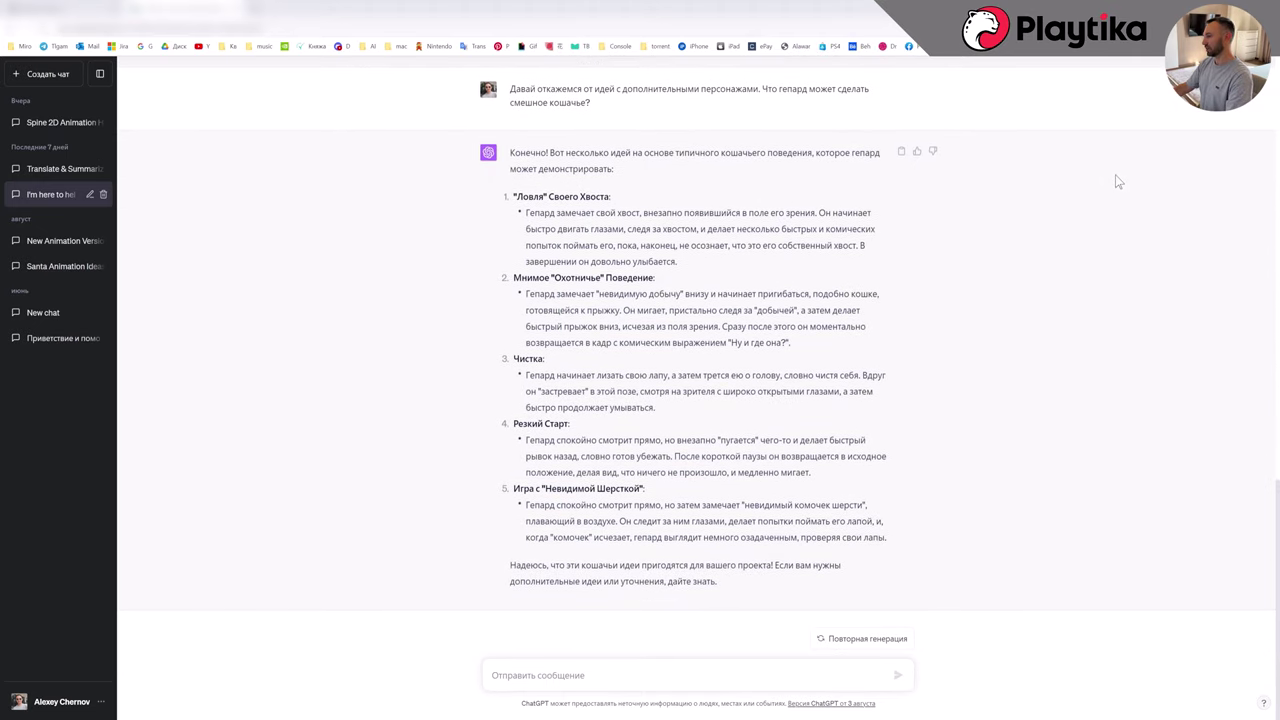
{"action": "scroll", "coordinate": [1115, 177], "scroll_direction": "up", "scroll_amount": 3}
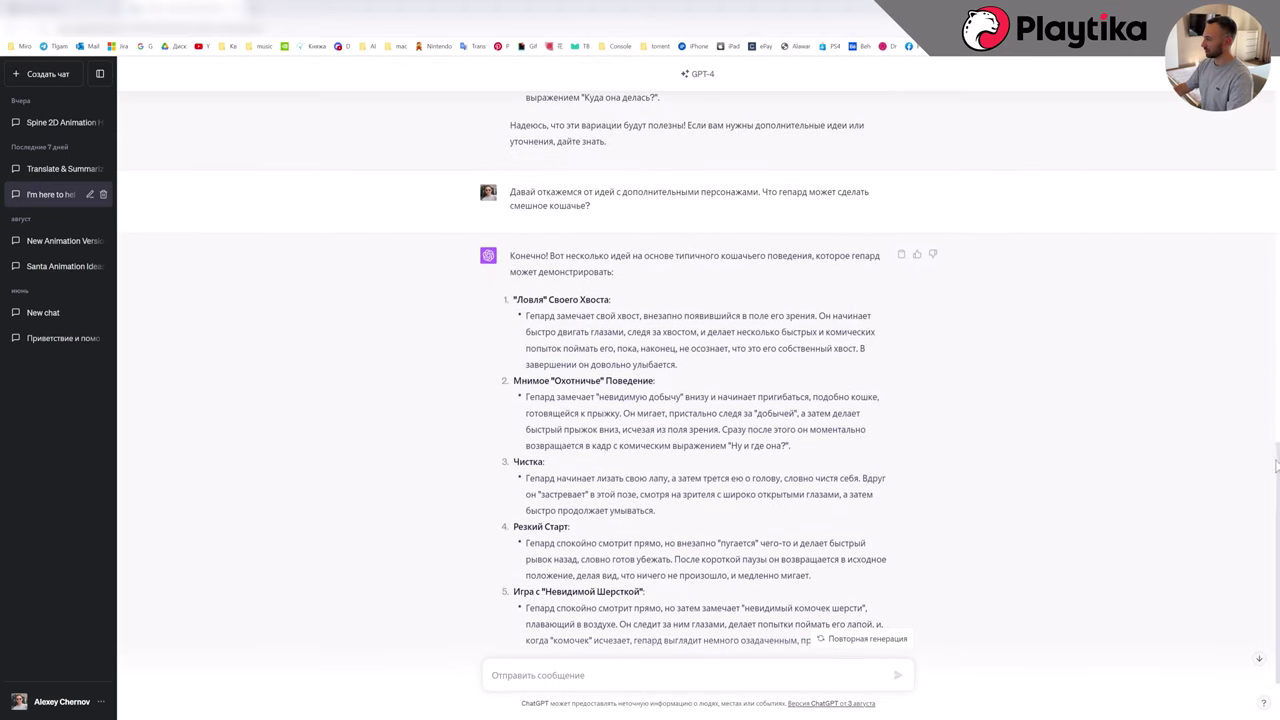
{"action": "scroll", "coordinate": [1115, 177], "scroll_direction": "up", "scroll_amount": 5}
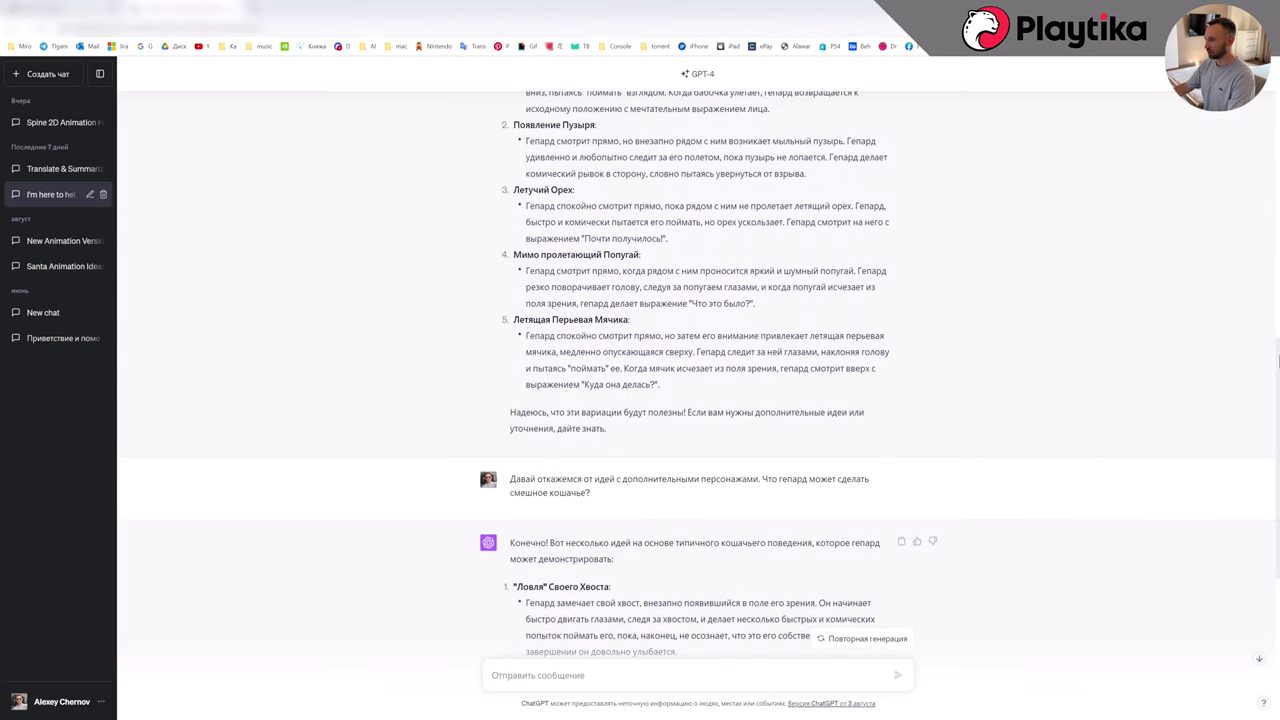
{"action": "scroll", "coordinate": [698, 375], "scroll_direction": "up", "scroll_amount": 12}
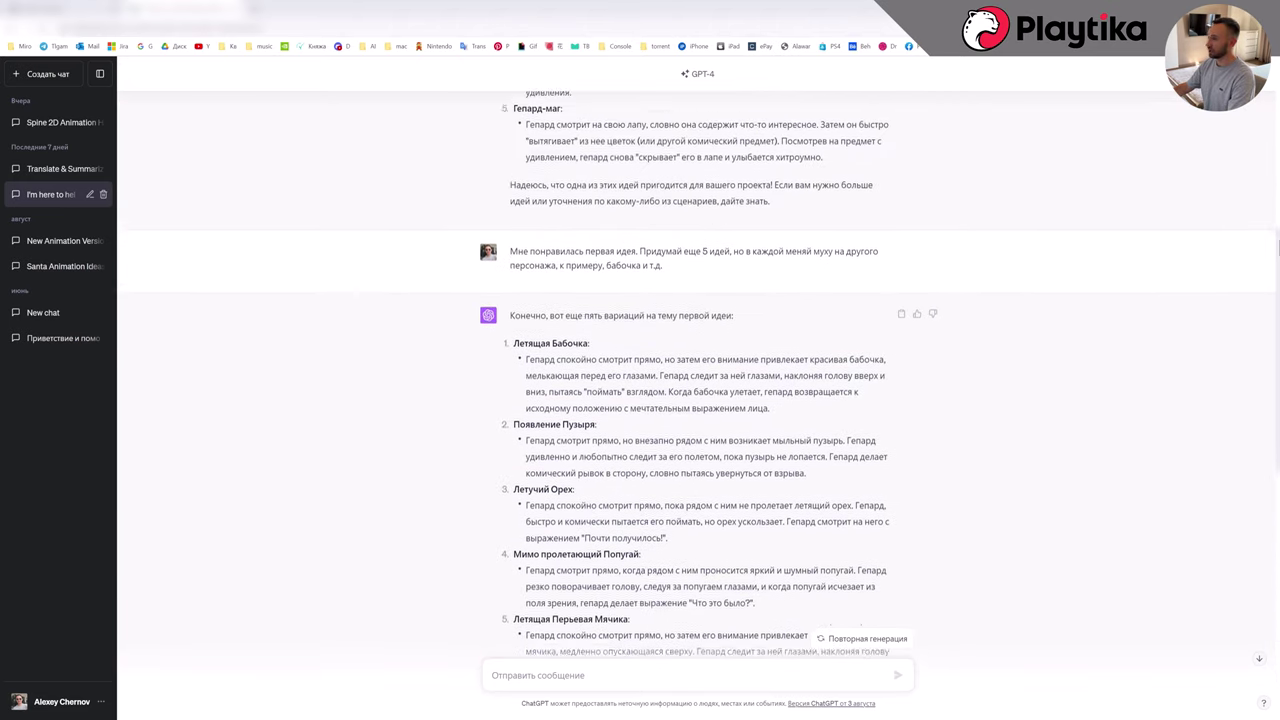
{"action": "scroll", "coordinate": [698, 375], "scroll_direction": "up", "scroll_amount": 4}
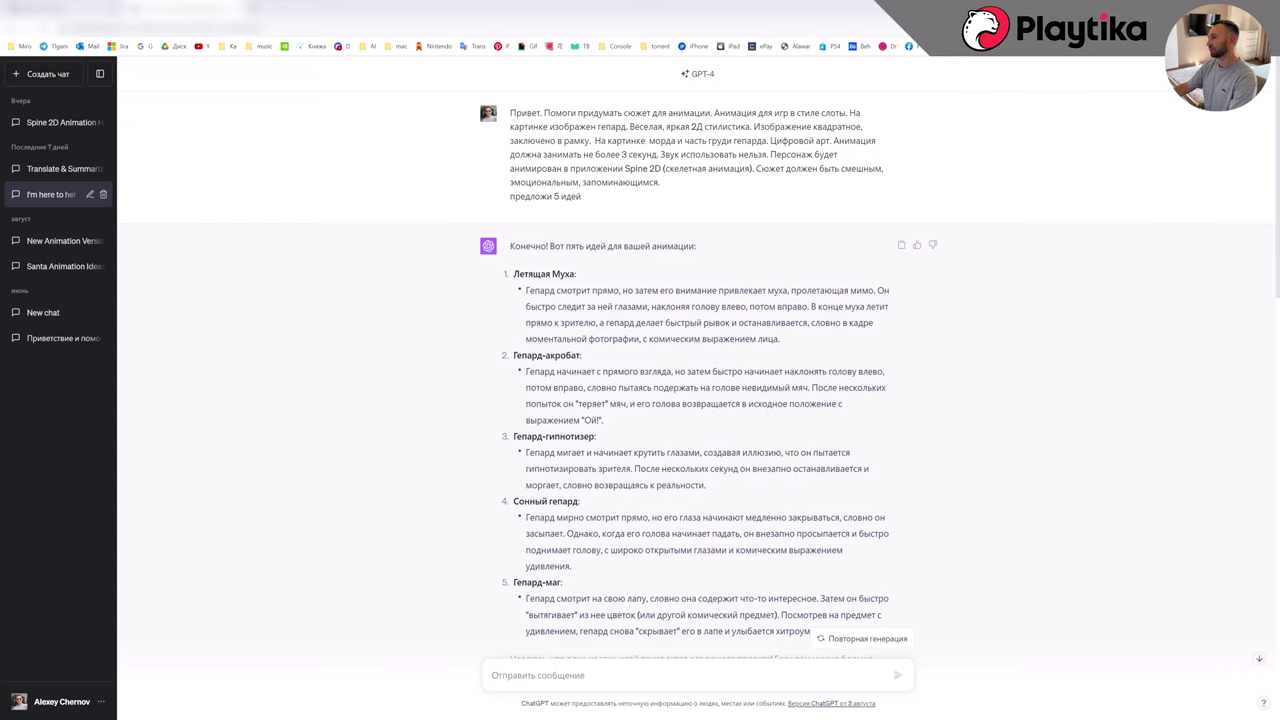
{"action": "scroll", "coordinate": [698, 375], "scroll_direction": "down", "scroll_amount": 1}
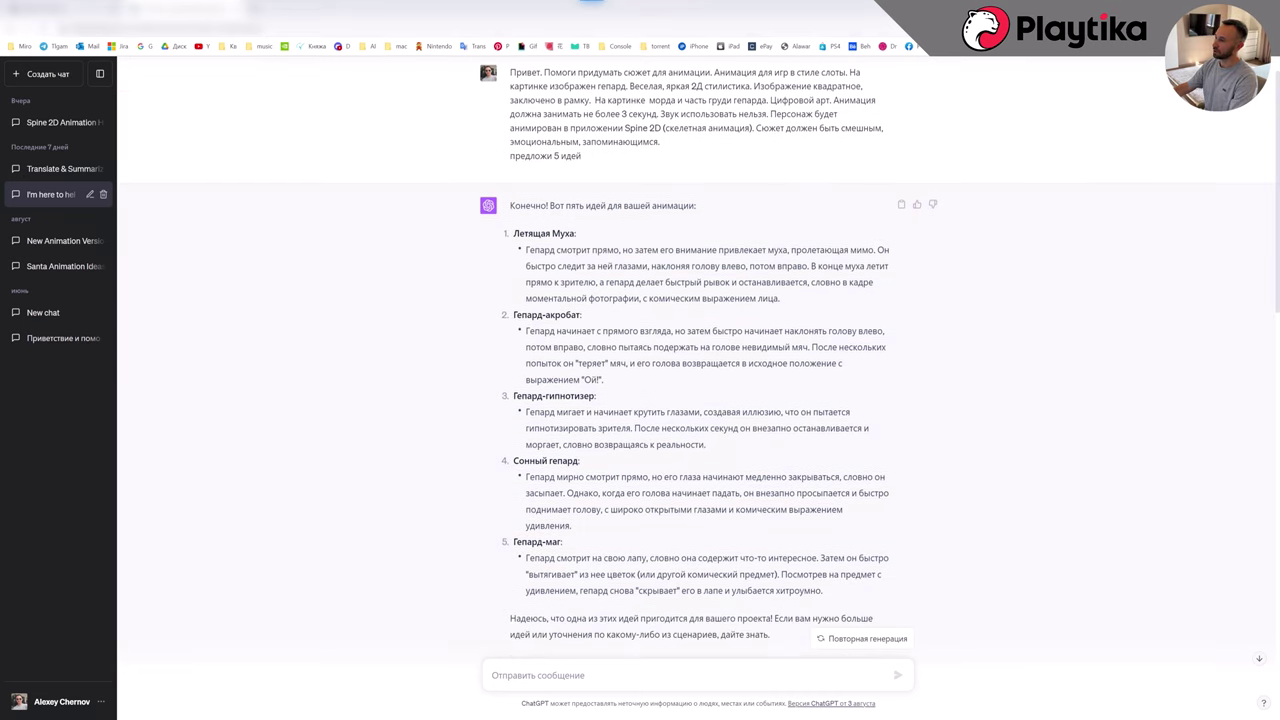
{"action": "scroll", "coordinate": [698, 375], "scroll_direction": "down", "scroll_amount": 12}
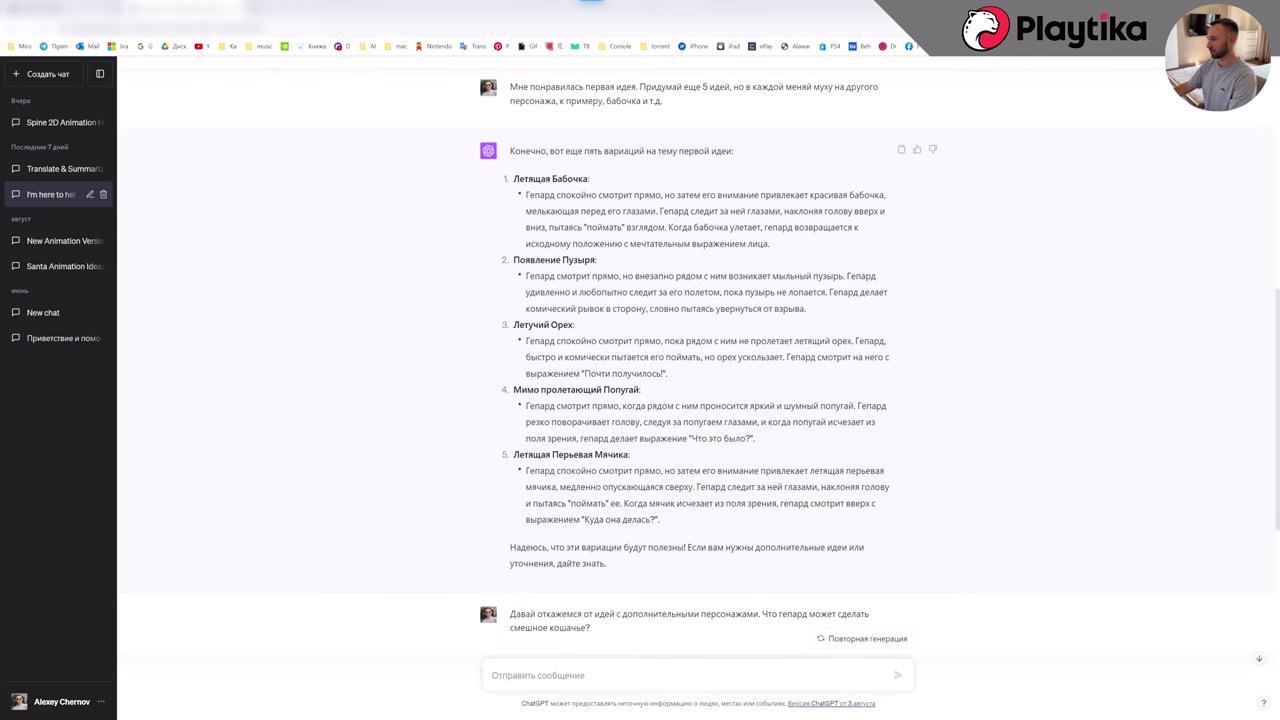
{"action": "scroll", "coordinate": [698, 375], "scroll_direction": "up", "scroll_amount": 12}
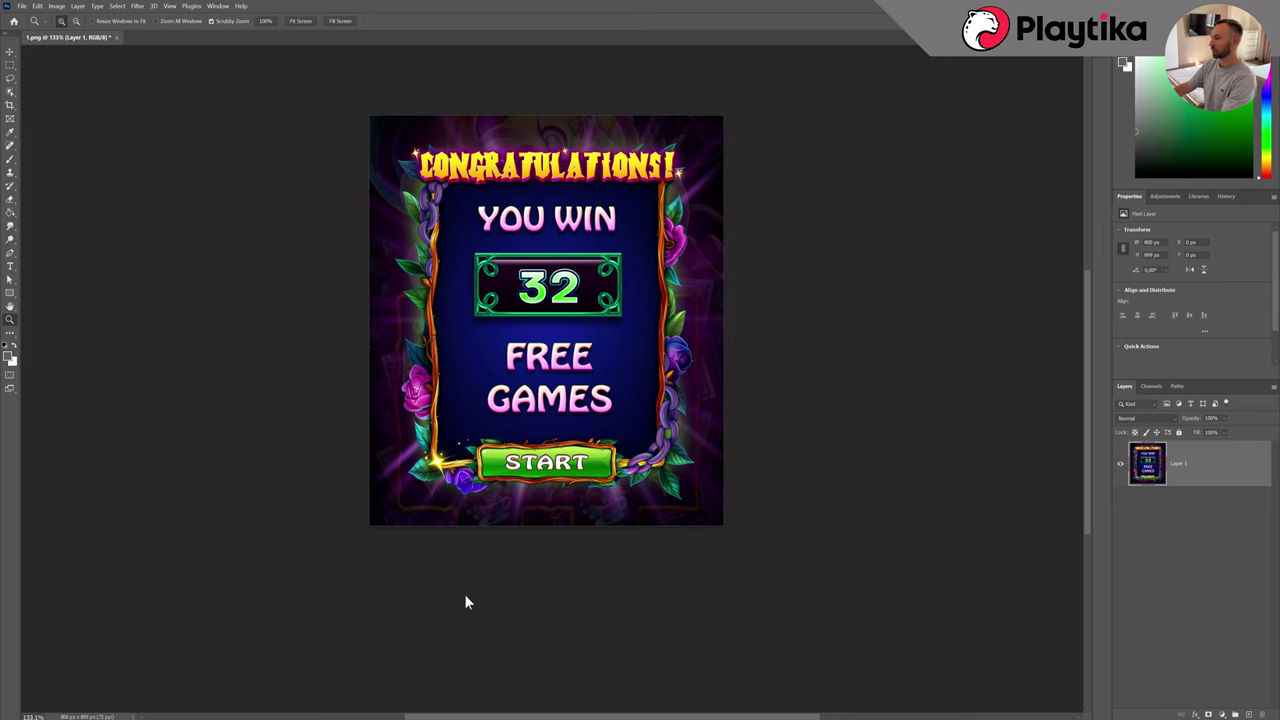
View the frame-design grid full screen, then lasso the pink rose and start Generative Fill.
{"action": "scroll", "coordinate": [494, 544], "scroll_direction": "up", "scroll_amount": 2}
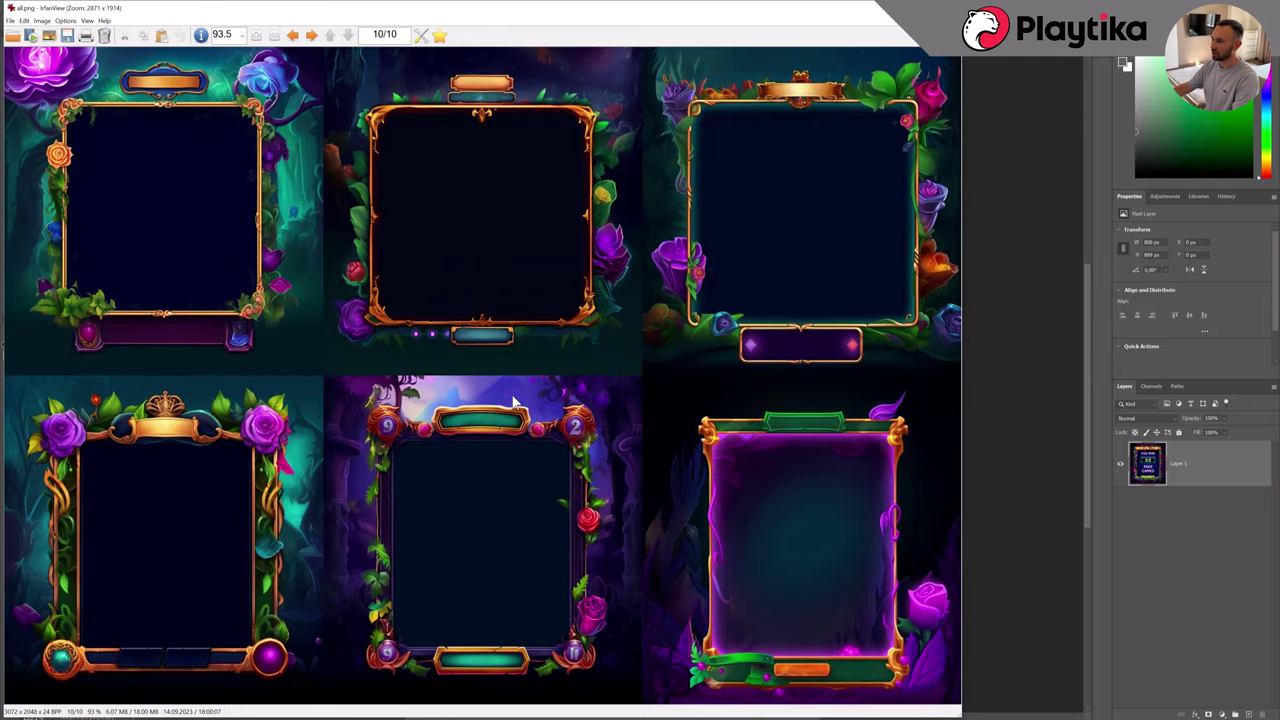
{"action": "double_click", "coordinate": [513, 400]}
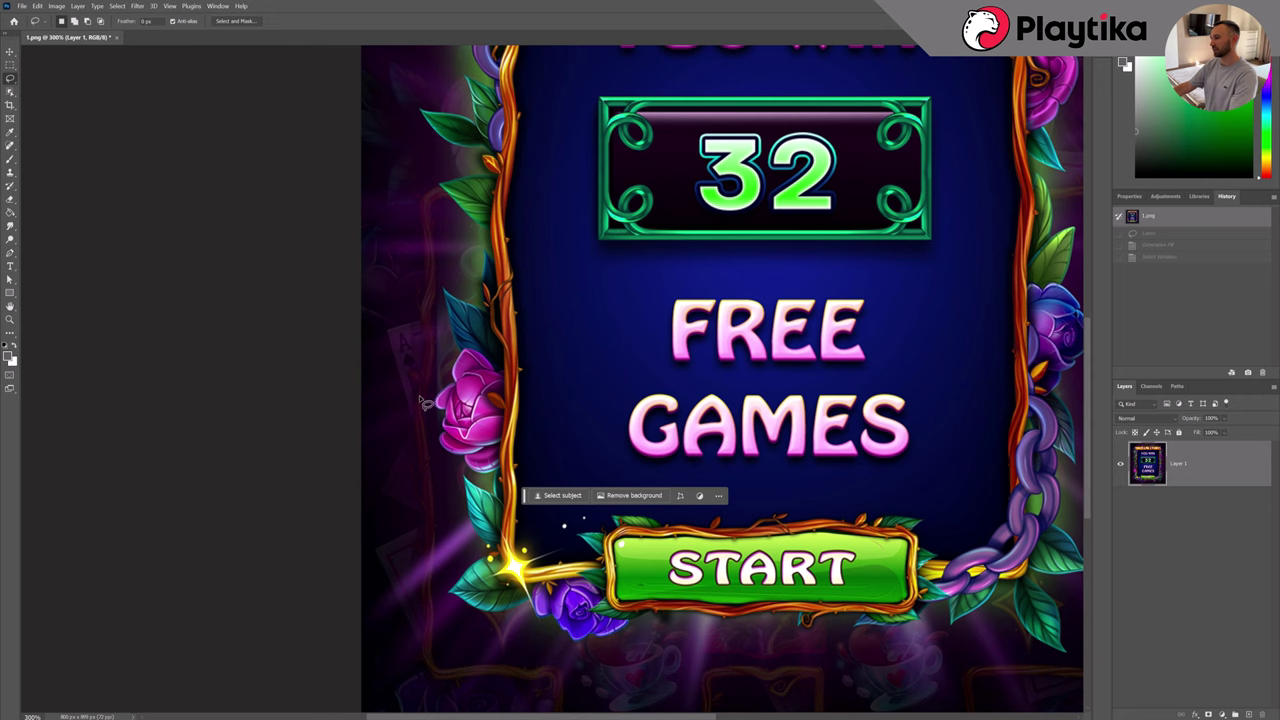
{"action": "mouse_move", "coordinate": [428, 398]}
{"action": "left_mouse_down"}
{"action": "mouse_move", "coordinate": [475, 488]}
{"action": "mouse_move", "coordinate": [514, 390]}
{"action": "mouse_move", "coordinate": [430, 385]}
{"action": "left_mouse_up"}
{"action": "left_click", "coordinate": [408, 496]}
Generate a 'remove rose' fill to erase the pink rose.
{"action": "type", "text": "remove rose"}
{"action": "key", "text": "Return"}
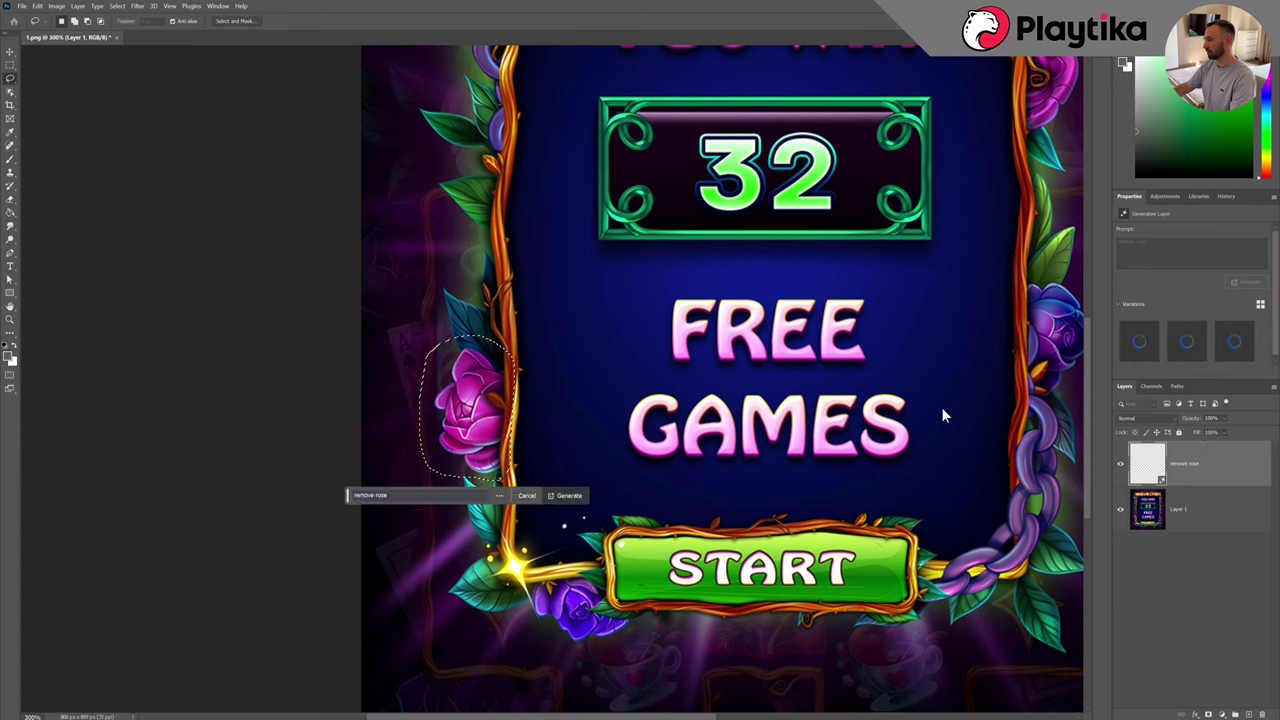
{"action": "left_click_drag", "start_coordinate": [387, 500], "coordinate": [405, 590]}
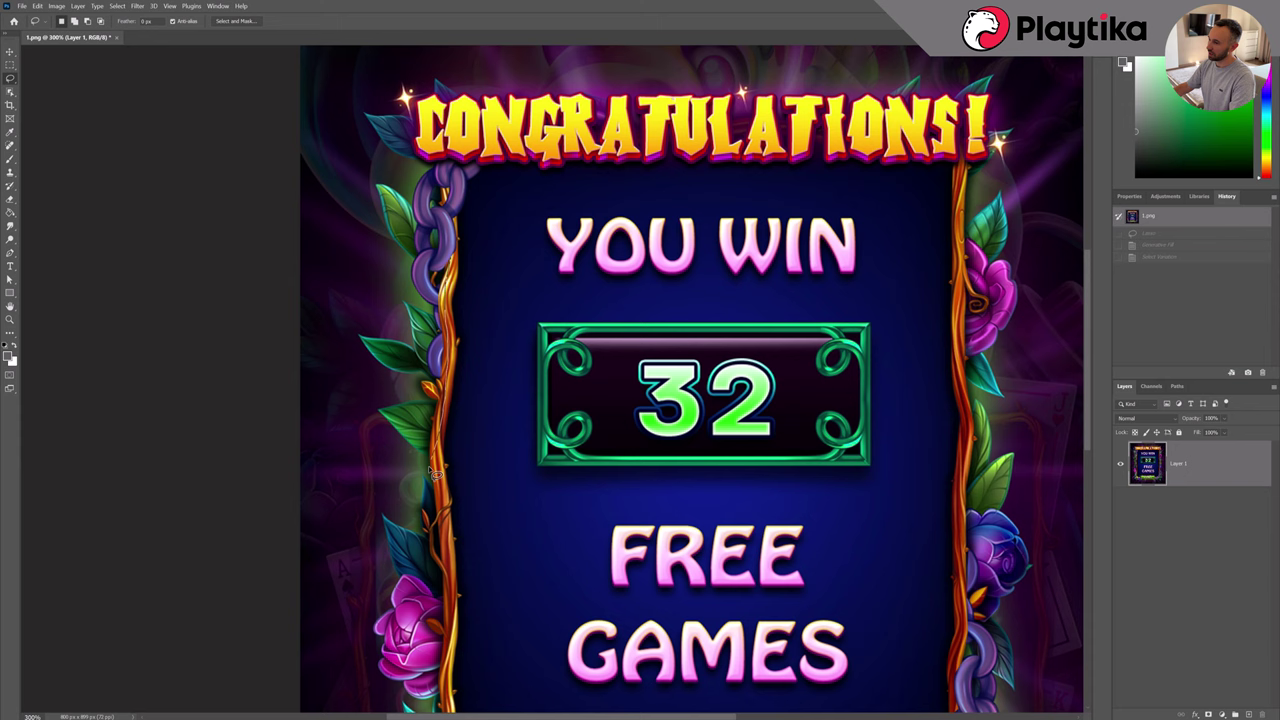
Fill an outlined area on the artwork's left with 'fantasy mushrooms'.
{"action": "mouse_move", "coordinate": [436, 474]}
{"action": "left_mouse_down"}
{"action": "mouse_move", "coordinate": [341, 226]}
{"action": "mouse_move", "coordinate": [450, 240]}
{"action": "left_mouse_up"}
{"action": "left_click", "coordinate": [320, 501]}
{"action": "type", "text": "fantasy mushrooms"}
{"action": "key", "text": "Return"}
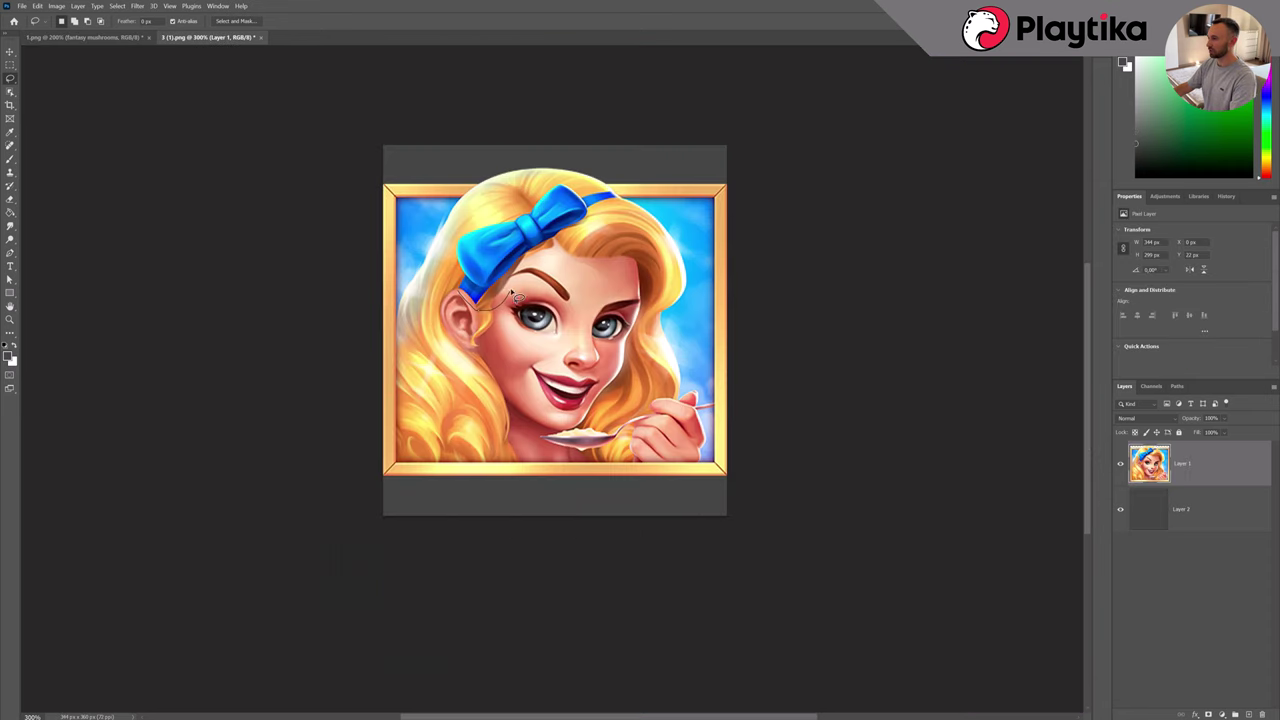
Replace the girl's blue bow with generated hair, picking the second variation, and compare the mouth edit.
{"action": "mouse_move", "coordinate": [462, 302]}
{"action": "left_mouse_down"}
{"action": "mouse_move", "coordinate": [546, 247]}
{"action": "mouse_move", "coordinate": [614, 231]}
{"action": "mouse_move", "coordinate": [610, 186]}
{"action": "mouse_move", "coordinate": [473, 222]}
{"action": "mouse_move", "coordinate": [462, 302]}
{"action": "left_mouse_up"}
{"action": "left_click", "coordinate": [468, 324]}
{"action": "left_click", "coordinate": [600, 325]}
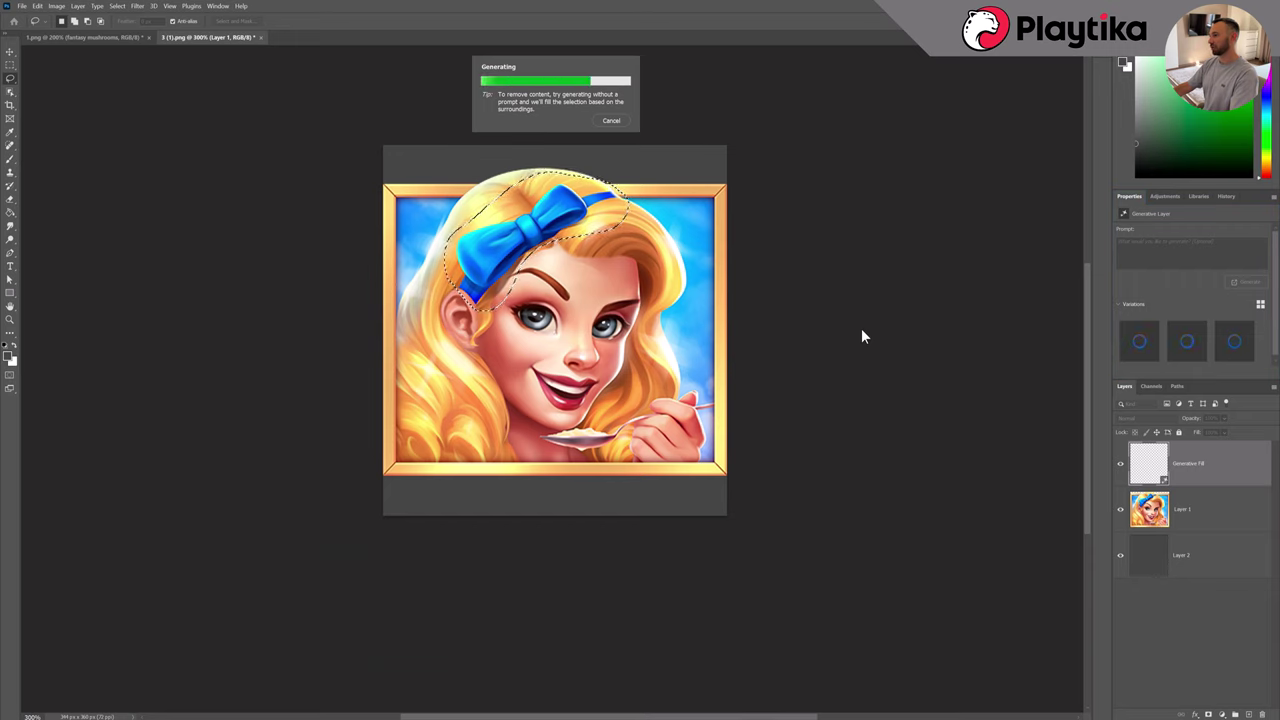
{"action": "left_click", "coordinate": [1187, 343]}
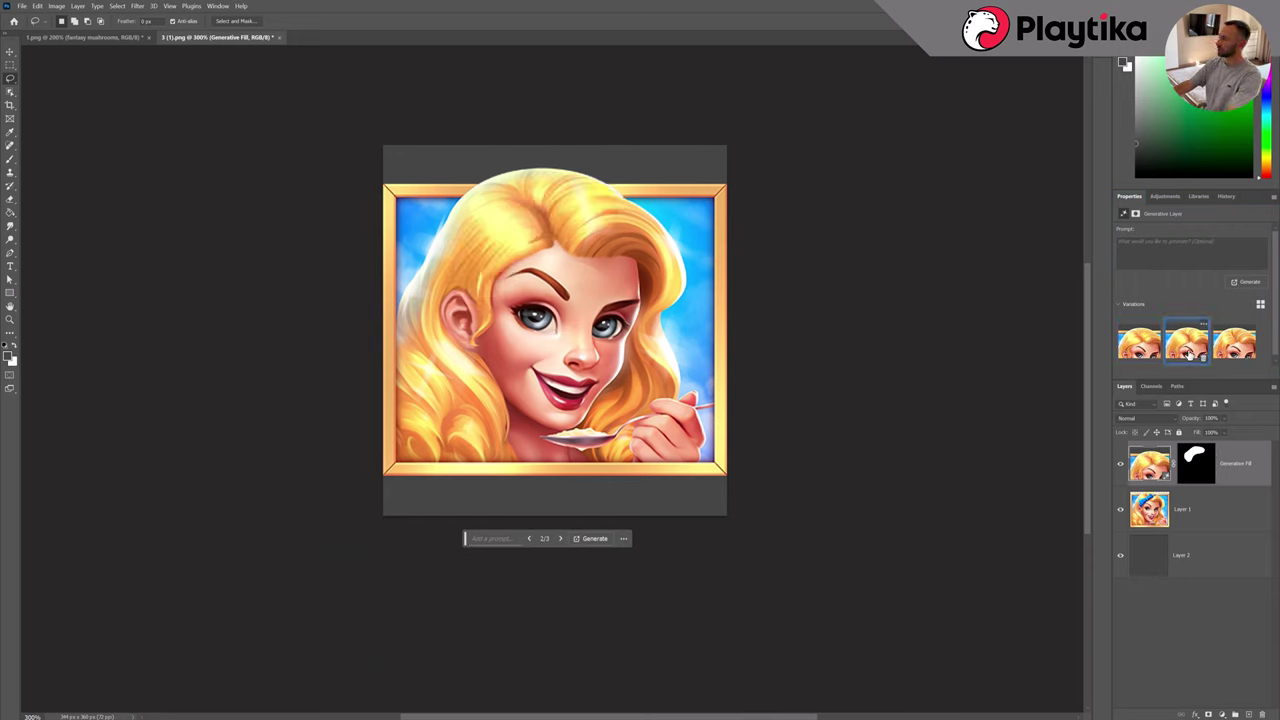
{"action": "mouse_move", "coordinate": [540, 357]}
{"action": "left_mouse_down"}
{"action": "mouse_move", "coordinate": [526, 385]}
{"action": "mouse_move", "coordinate": [608, 398]}
{"action": "mouse_move", "coordinate": [540, 357]}
{"action": "left_mouse_up"}
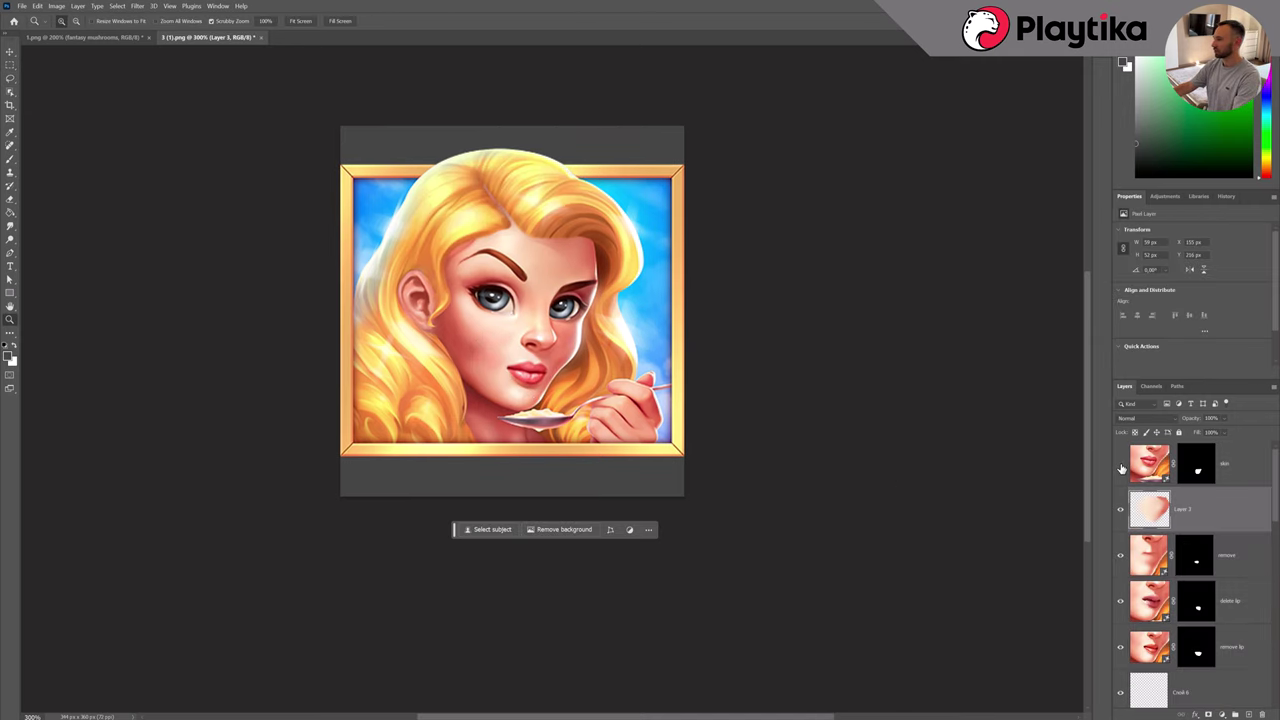
{"action": "left_click", "coordinate": [1121, 465]}
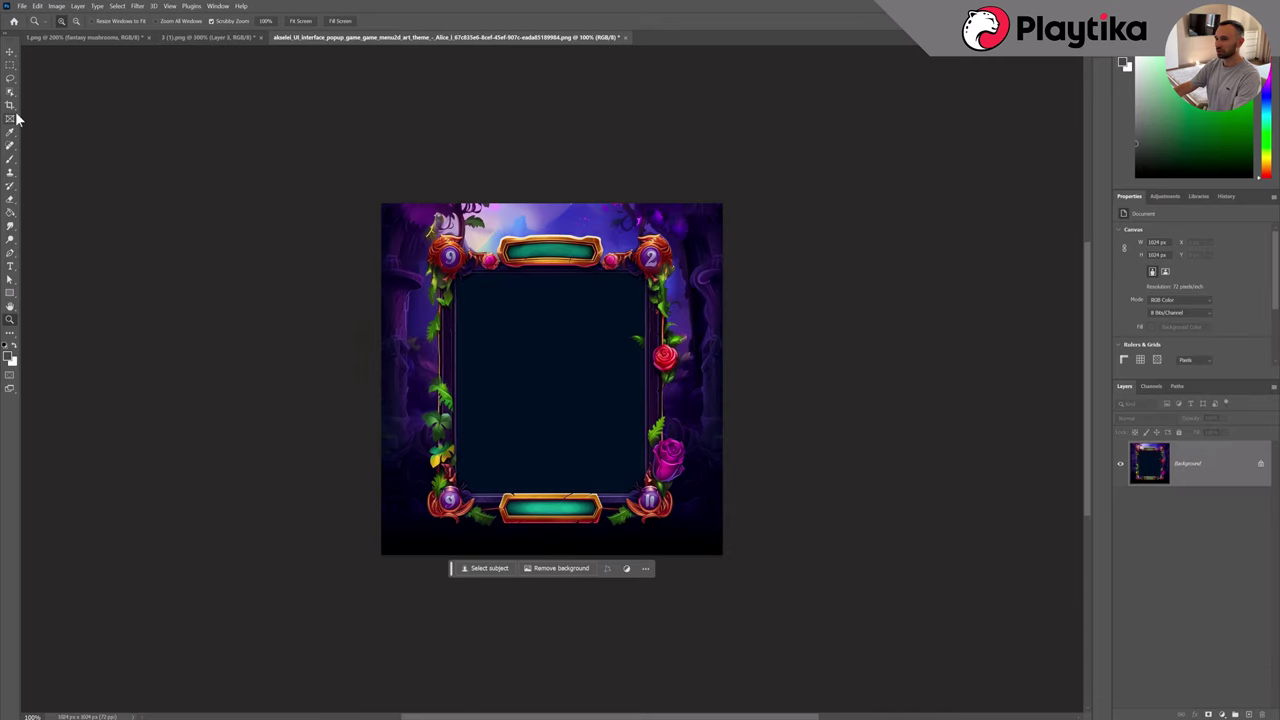
Crop-extend the canvas leftward and generatively fill the empty white strip, choosing another variation.
{"action": "left_click", "coordinate": [10, 105]}
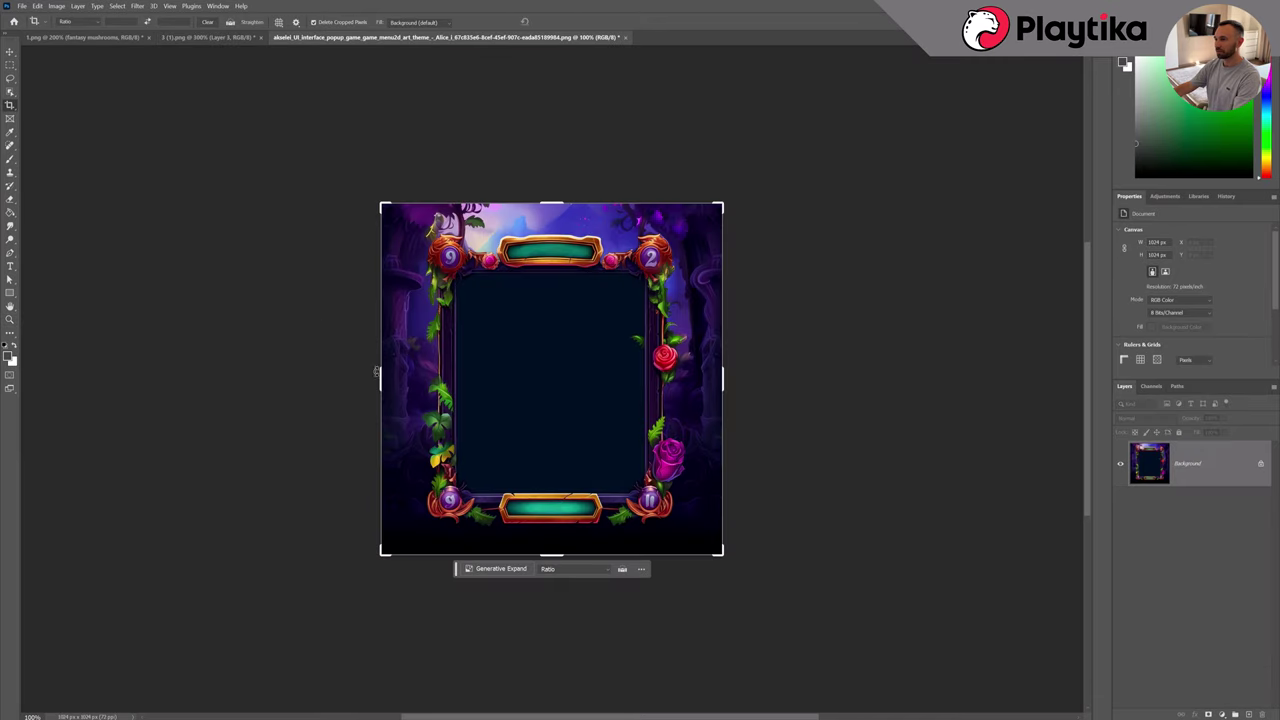
{"action": "left_click_drag", "start_coordinate": [381, 378], "coordinate": [338, 382]}
{"action": "key", "text": "Return"}
{"action": "key", "text": "m"}
{"action": "left_click_drag", "start_coordinate": [338, 203], "coordinate": [431, 594]}
{"action": "left_click", "coordinate": [317, 568]}
{"action": "left_click", "coordinate": [445, 568]}
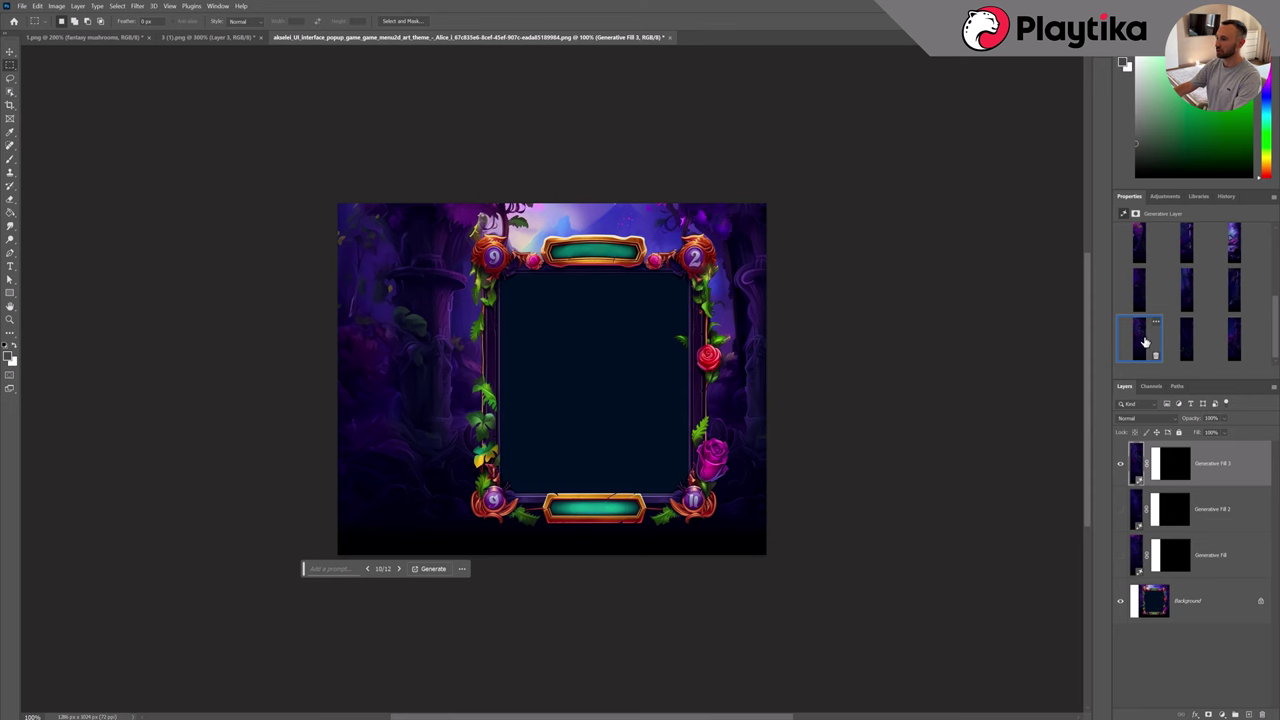
{"action": "left_click", "coordinate": [1148, 300]}
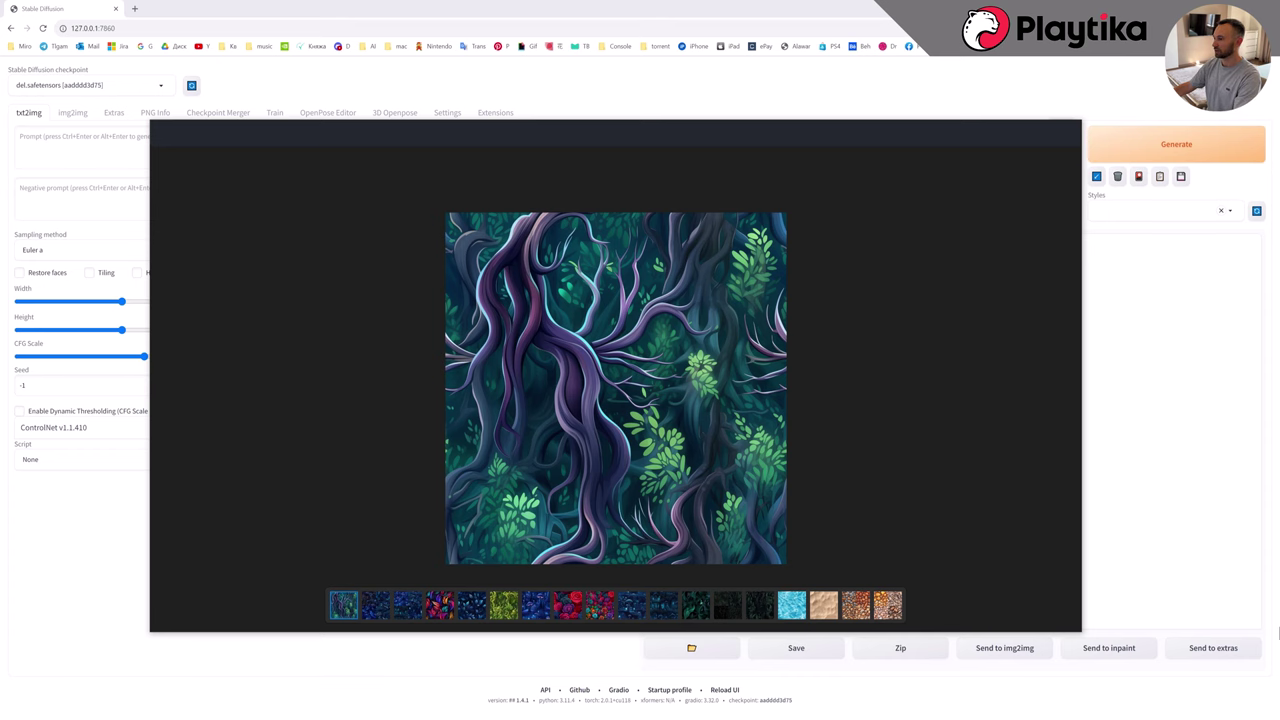
Page through the leaf, rose and dark mushroom forest textures to the blue water texture.
{"action": "key", "text": "Right"}
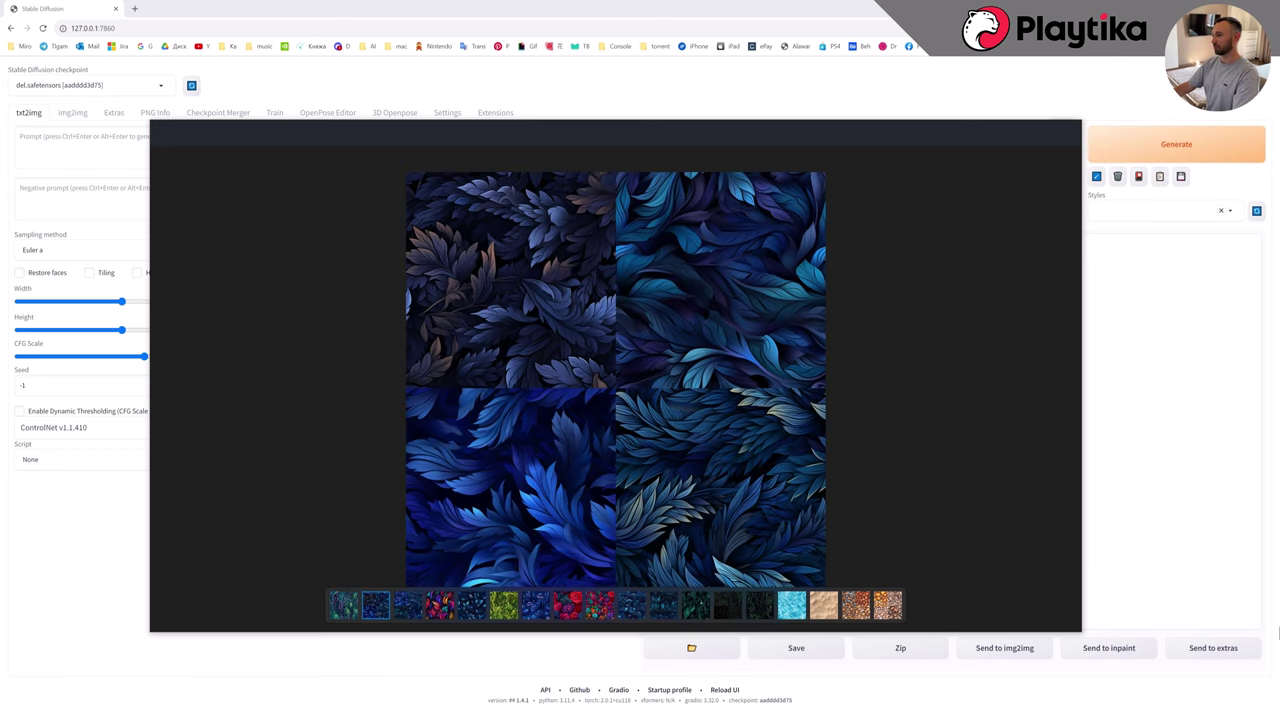
{"action": "key", "text": "Right"}
{"action": "key", "text": "Right"}
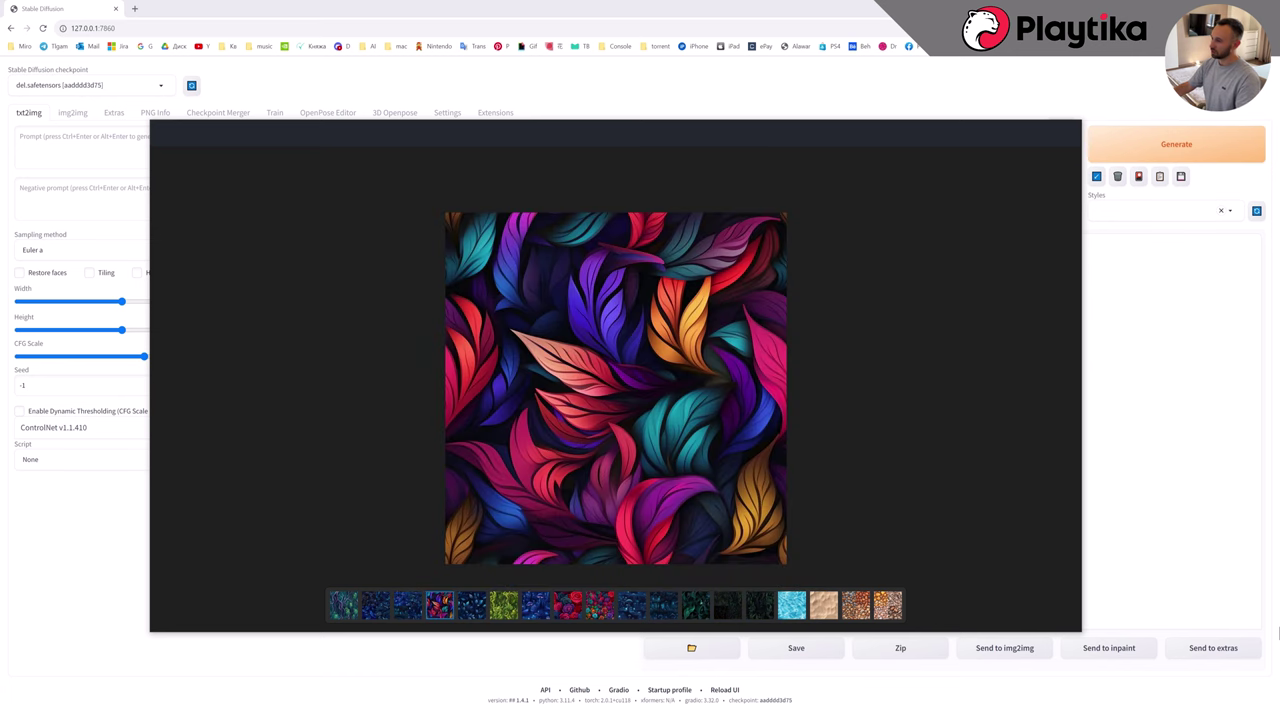
{"action": "key", "text": "Right"}
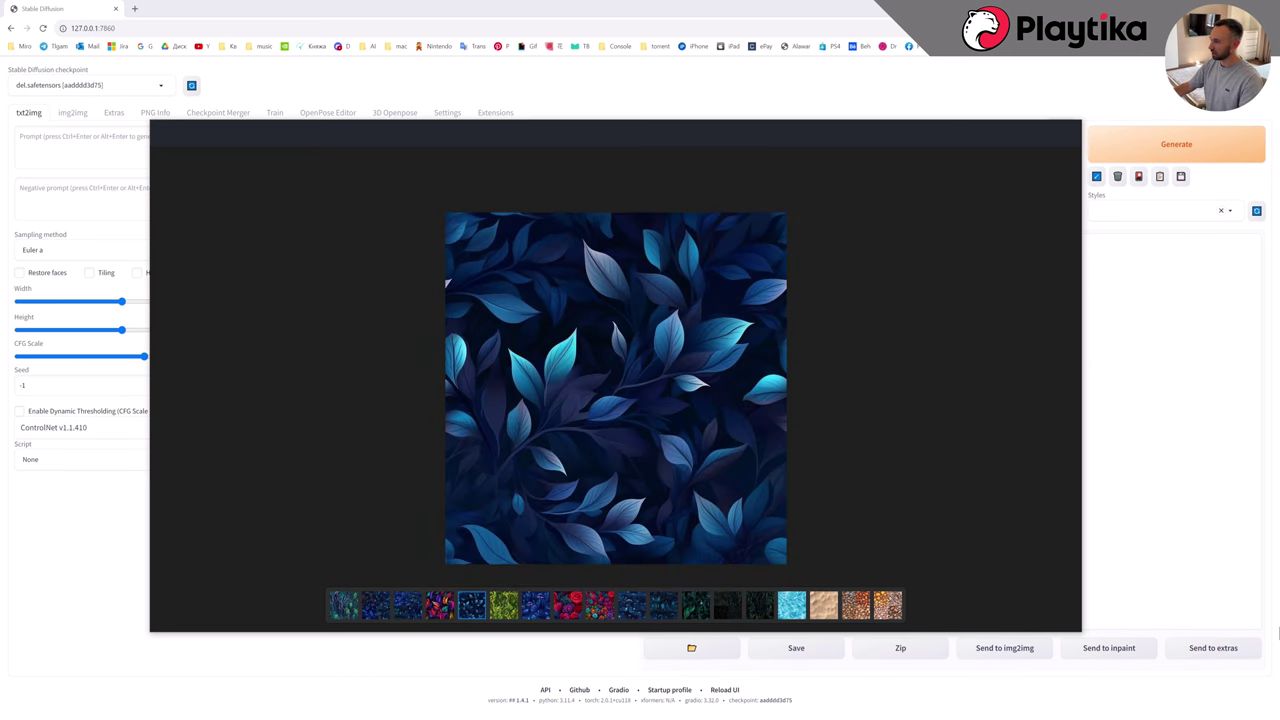
{"action": "key", "text": "Right"}
{"action": "key", "text": "Right"}
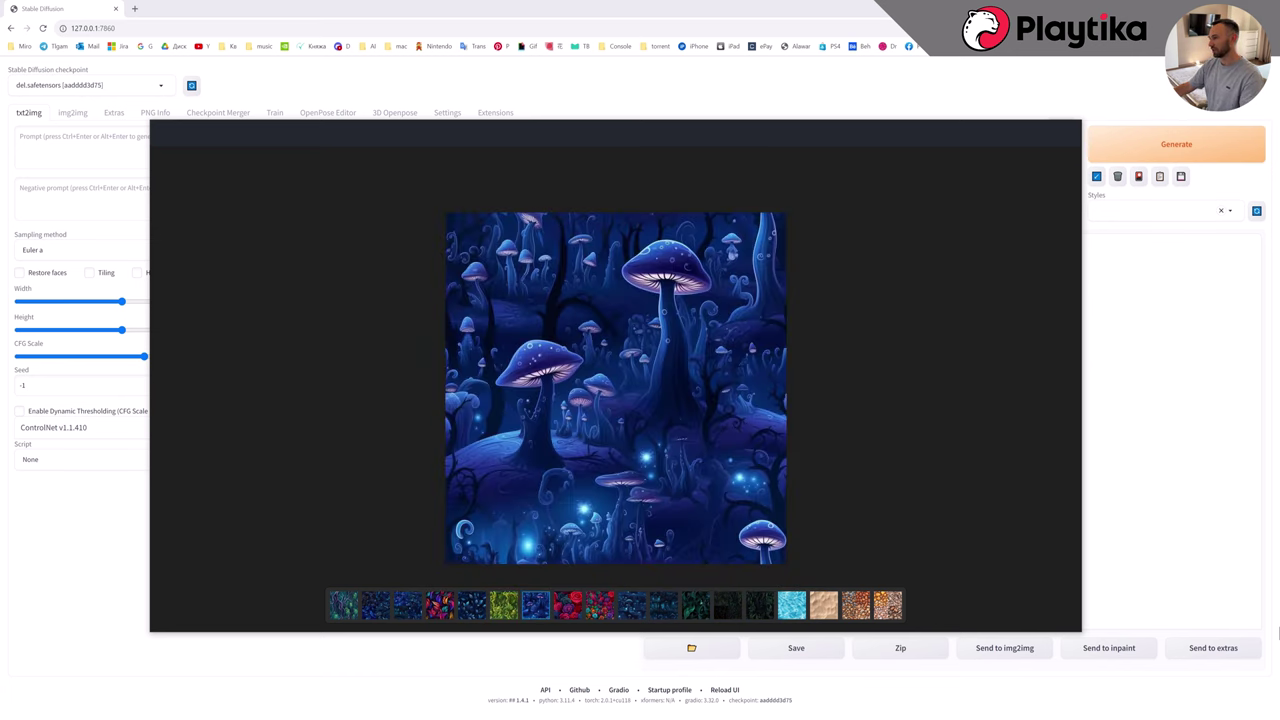
{"action": "key", "text": "Right"}
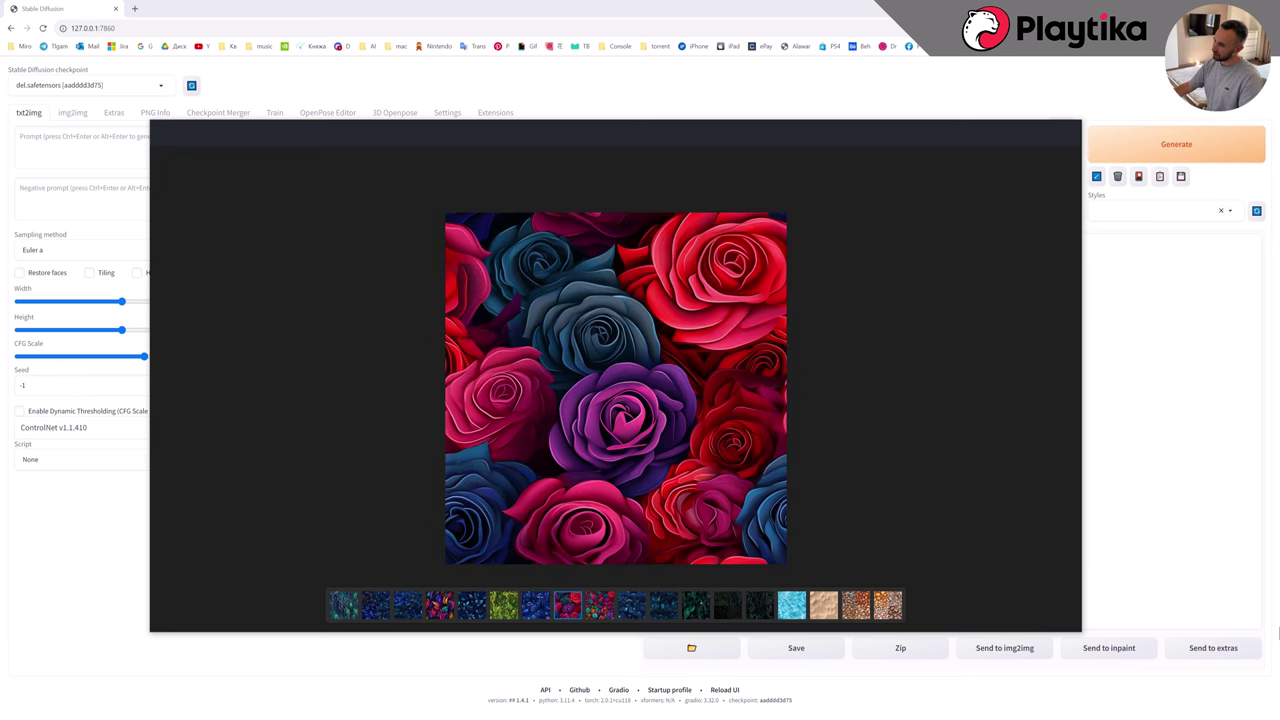
{"action": "key", "text": "Right"}
{"action": "key", "text": "Right"}
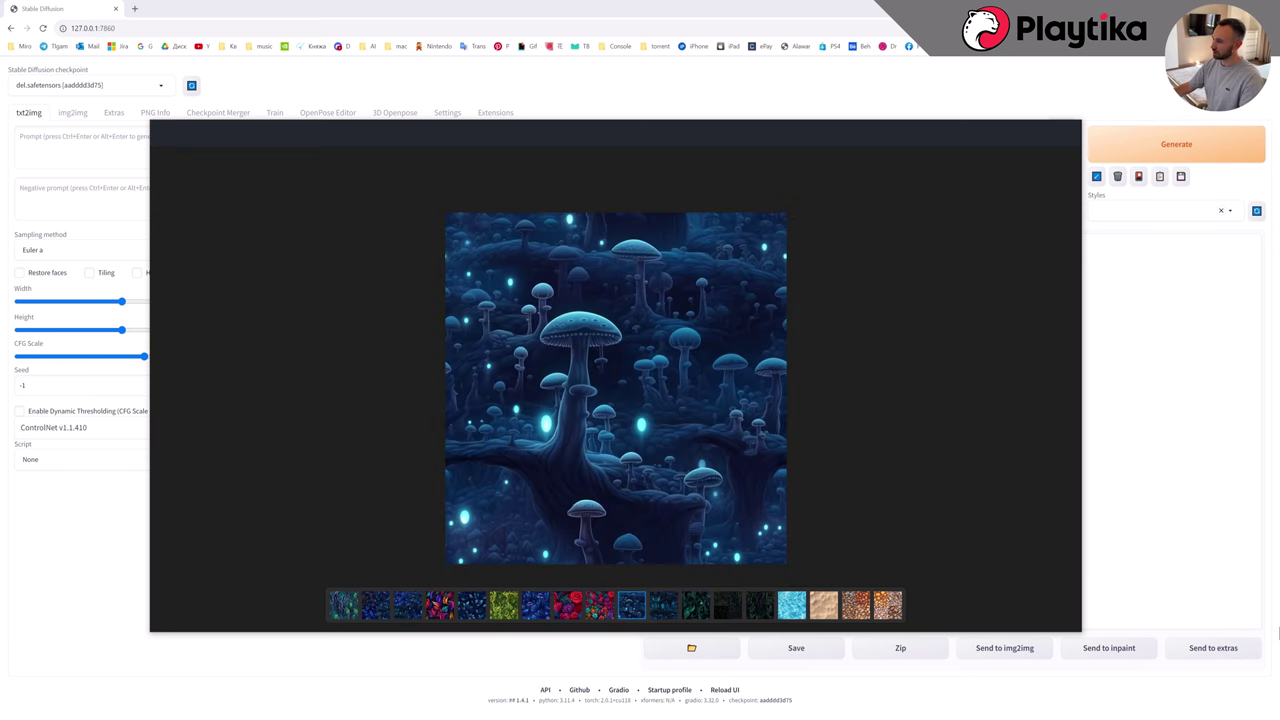
{"action": "key", "text": "Right"}
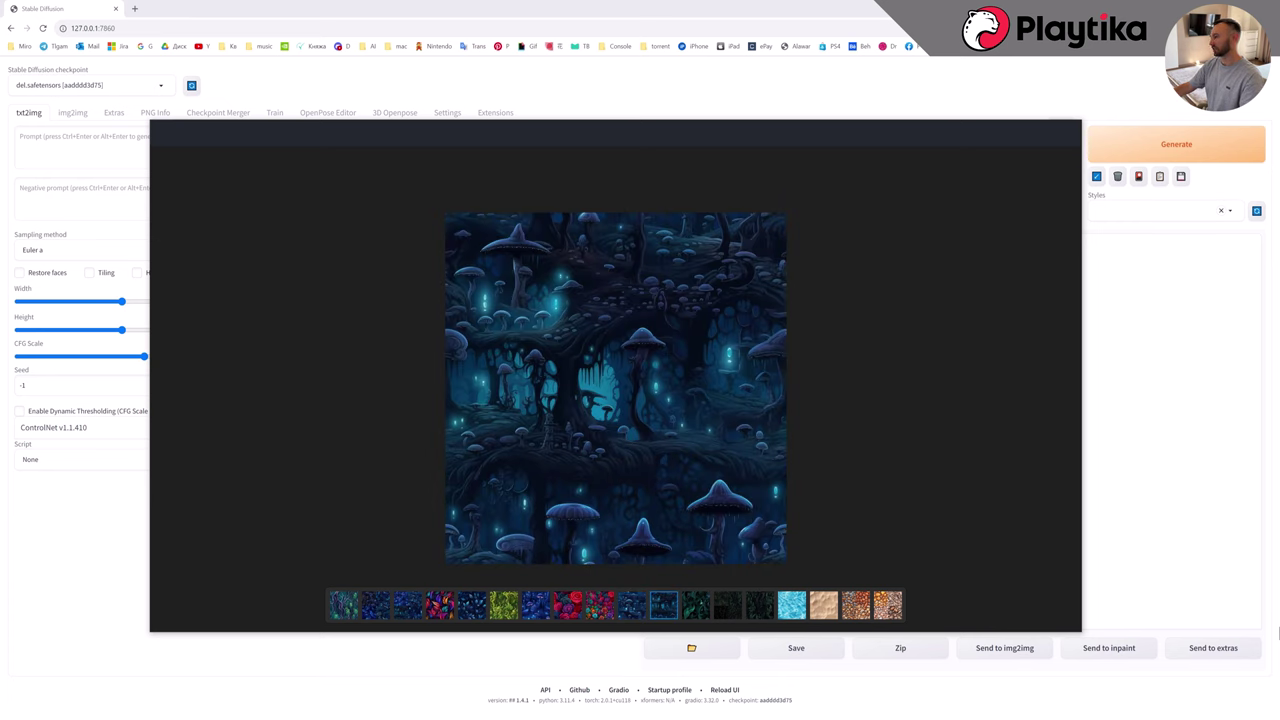
{"action": "key", "text": "Right"}
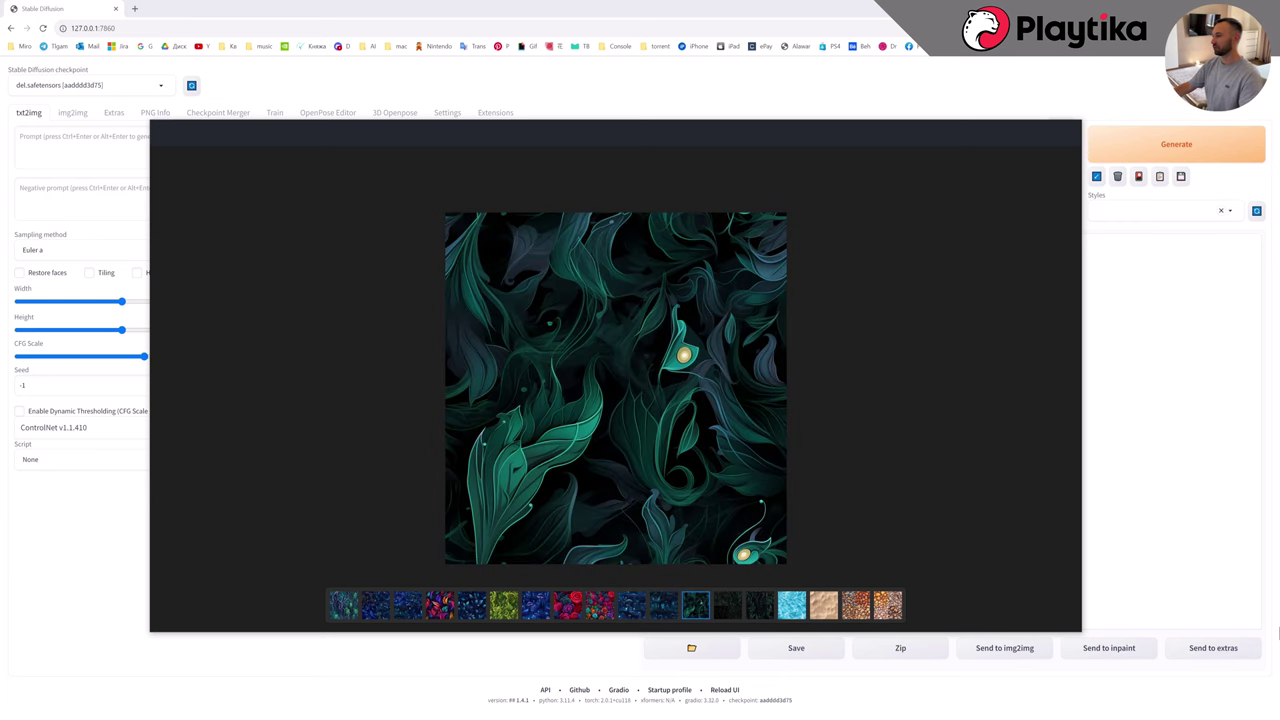
{"action": "key", "text": "Right"}
{"action": "key", "text": "Right"}
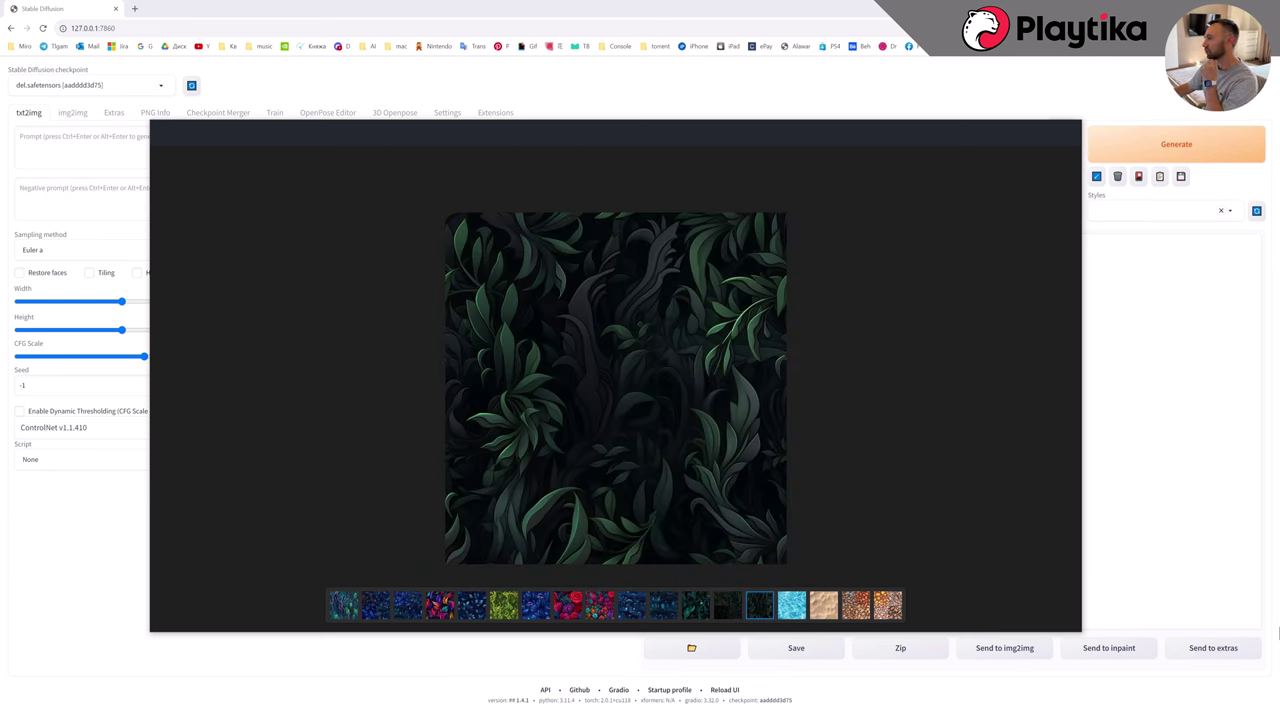
{"action": "key", "text": "Right"}
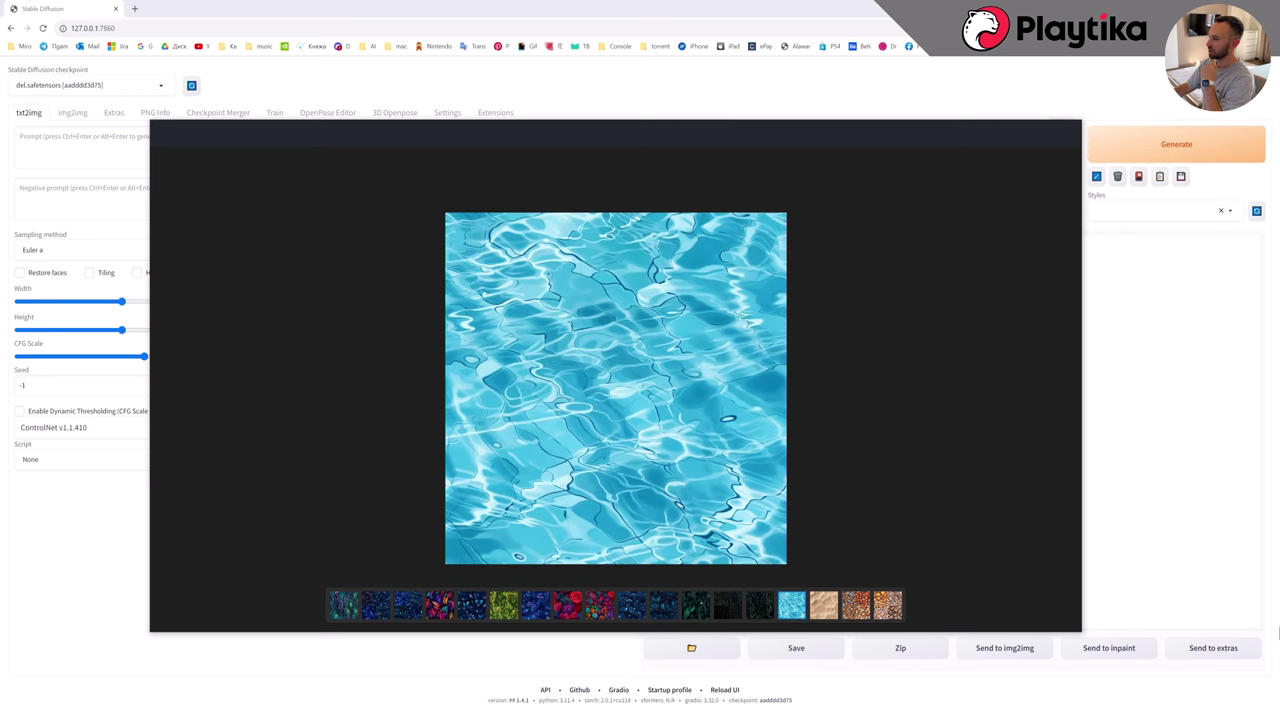
{"action": "key", "text": "Right"}
{"action": "key", "text": "Right"}
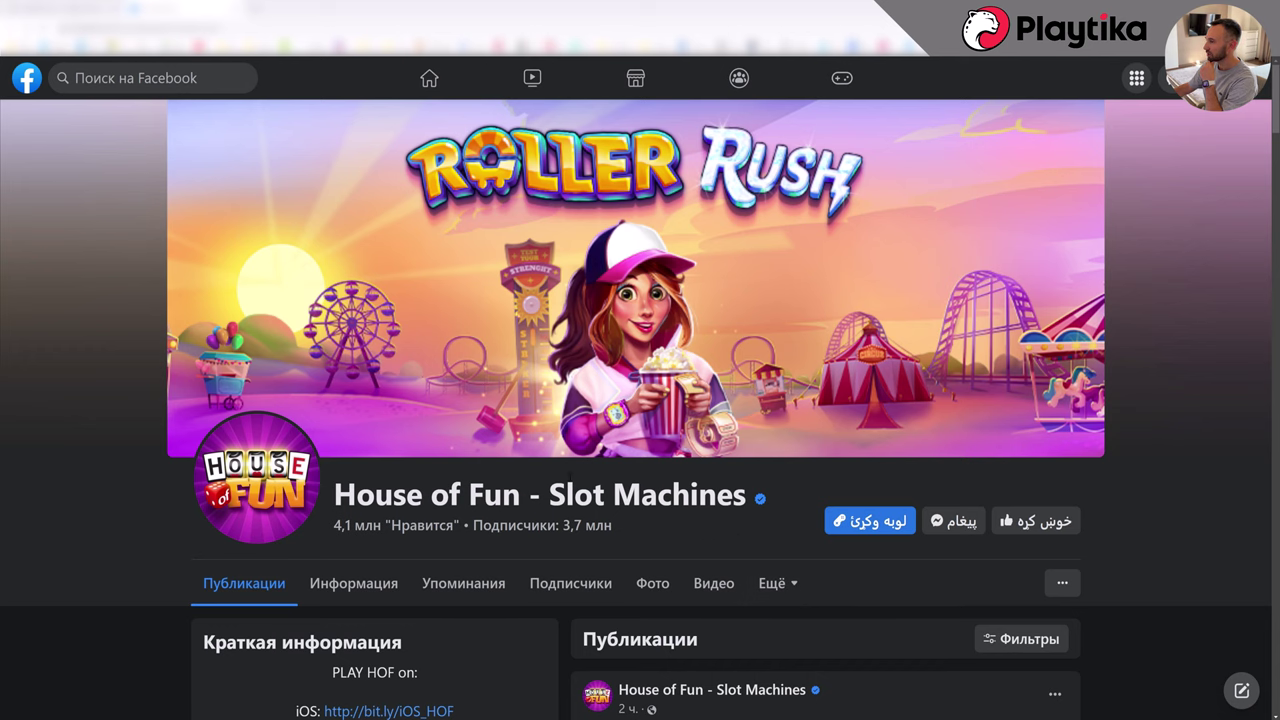
Scroll to the page's Photos grid, preview the bar photo, then open the pink-jacket hiker photo.
{"action": "scroll", "coordinate": [780, 470], "scroll_direction": "down", "scroll_amount": 5}
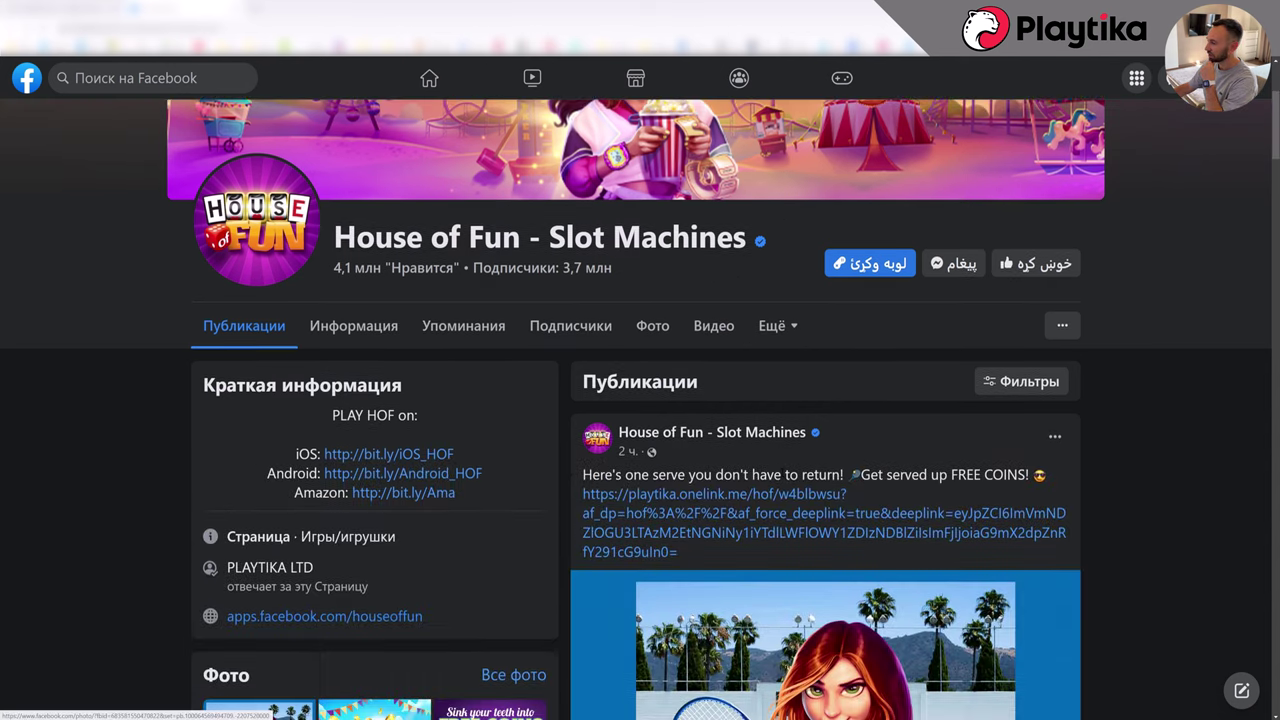
{"action": "scroll", "coordinate": [787, 455], "scroll_direction": "down", "scroll_amount": 1}
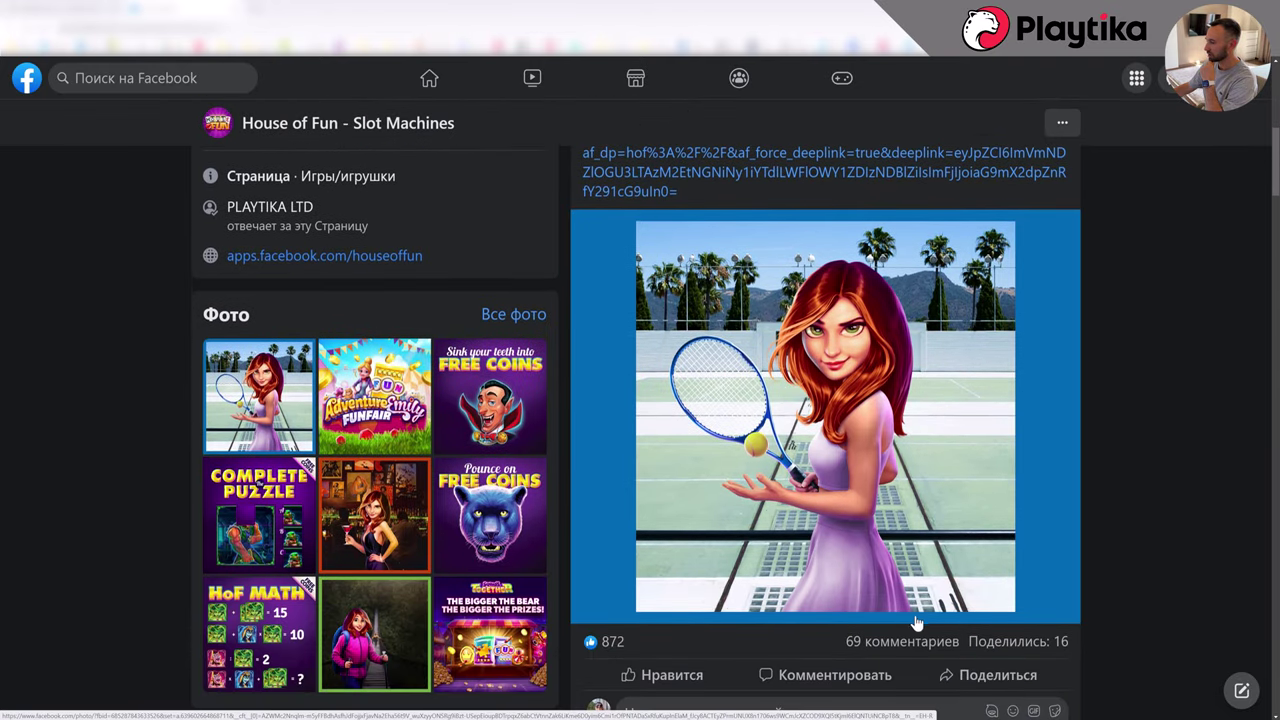
{"action": "left_click", "coordinate": [387, 505]}
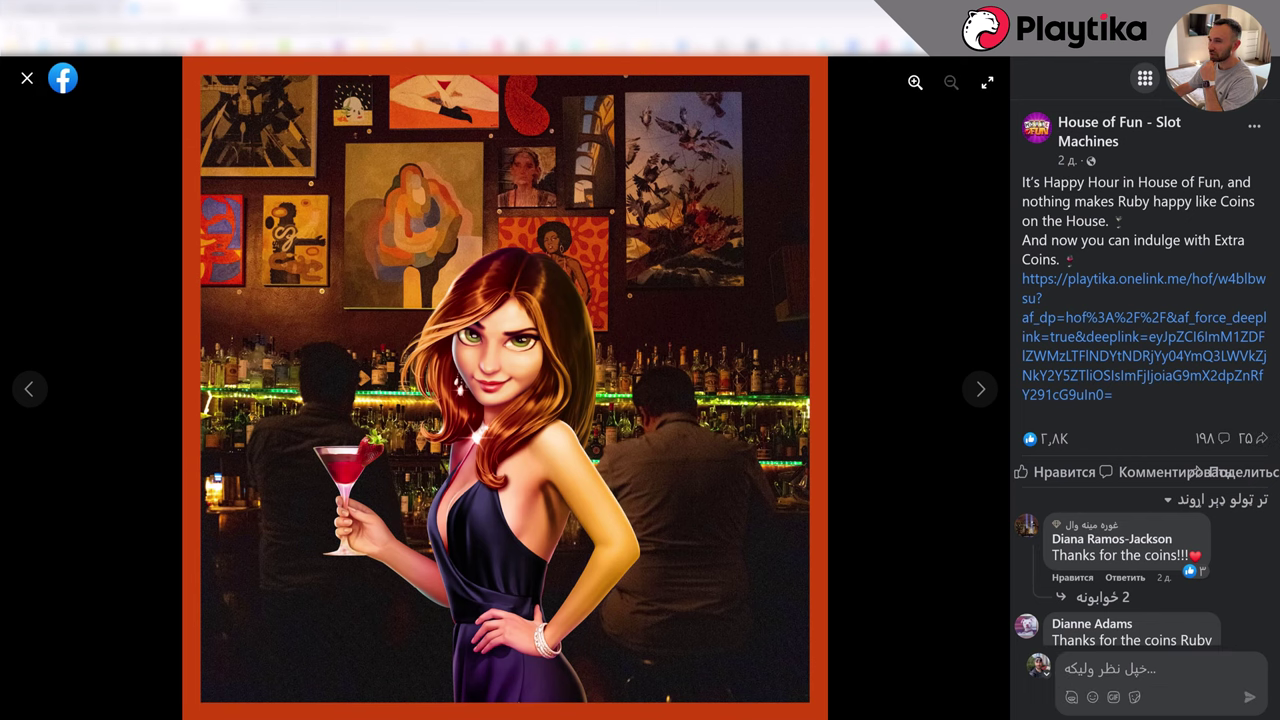
{"action": "key", "text": "Escape"}
{"action": "scroll", "coordinate": [640, 400], "scroll_direction": "down", "scroll_amount": 2}
{"action": "left_click", "coordinate": [368, 567]}
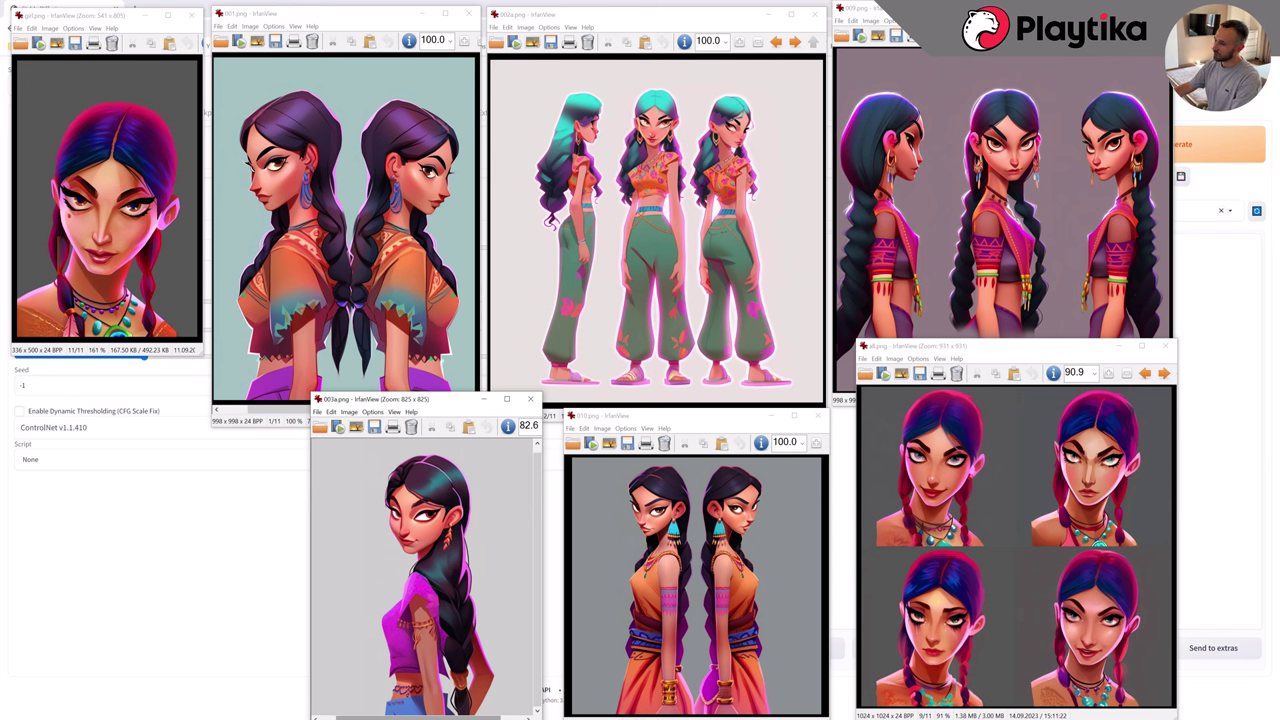
Open another generated character PNG in a new IrfanView window from the taskbar.
{"action": "left_click", "coordinate": [686, 690]}
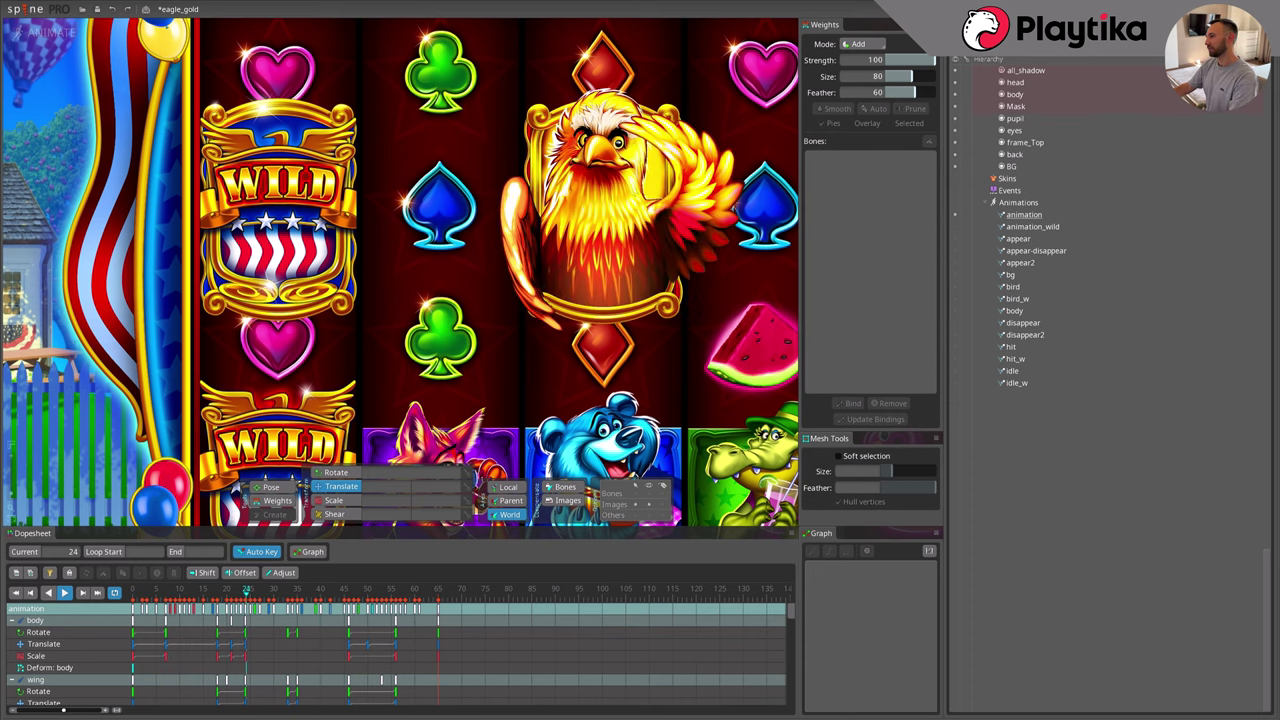
Cycle through the eagle cut-out parts, orange weights image, orange sketch and yellow eagle renders.
{"action": "key", "text": "alt+Tab"}
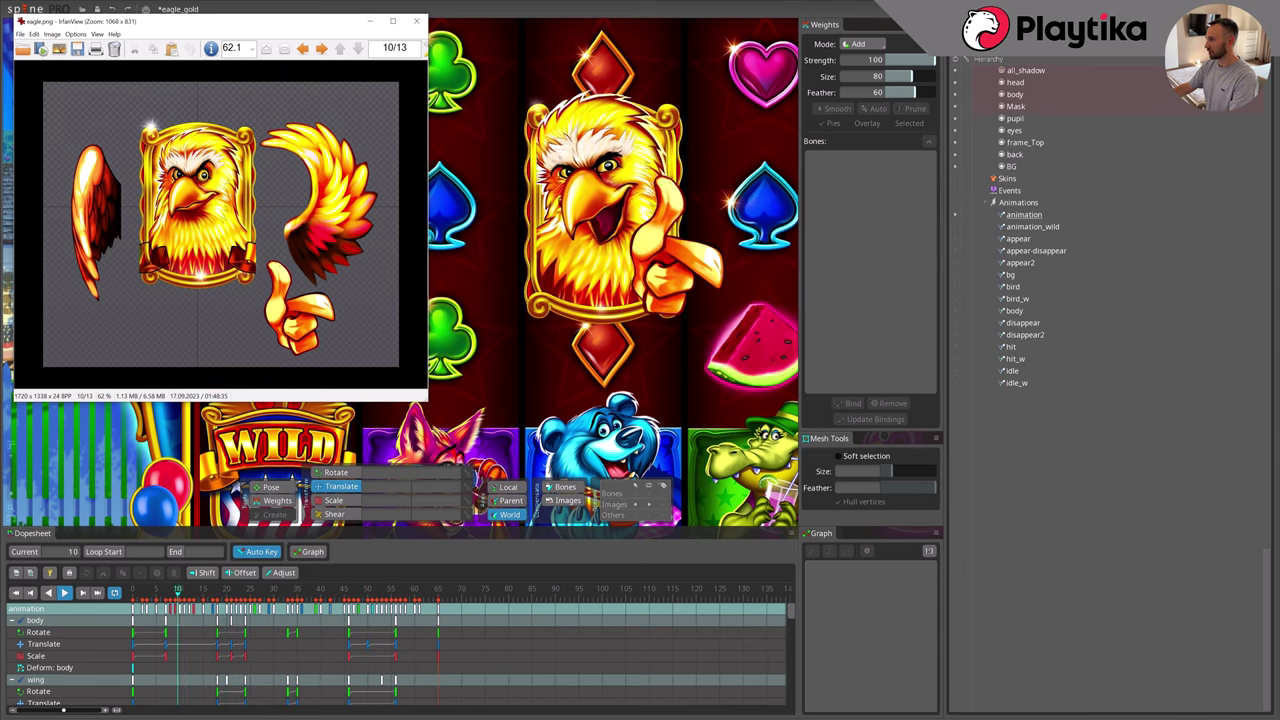
{"action": "key", "text": "alt+Tab"}
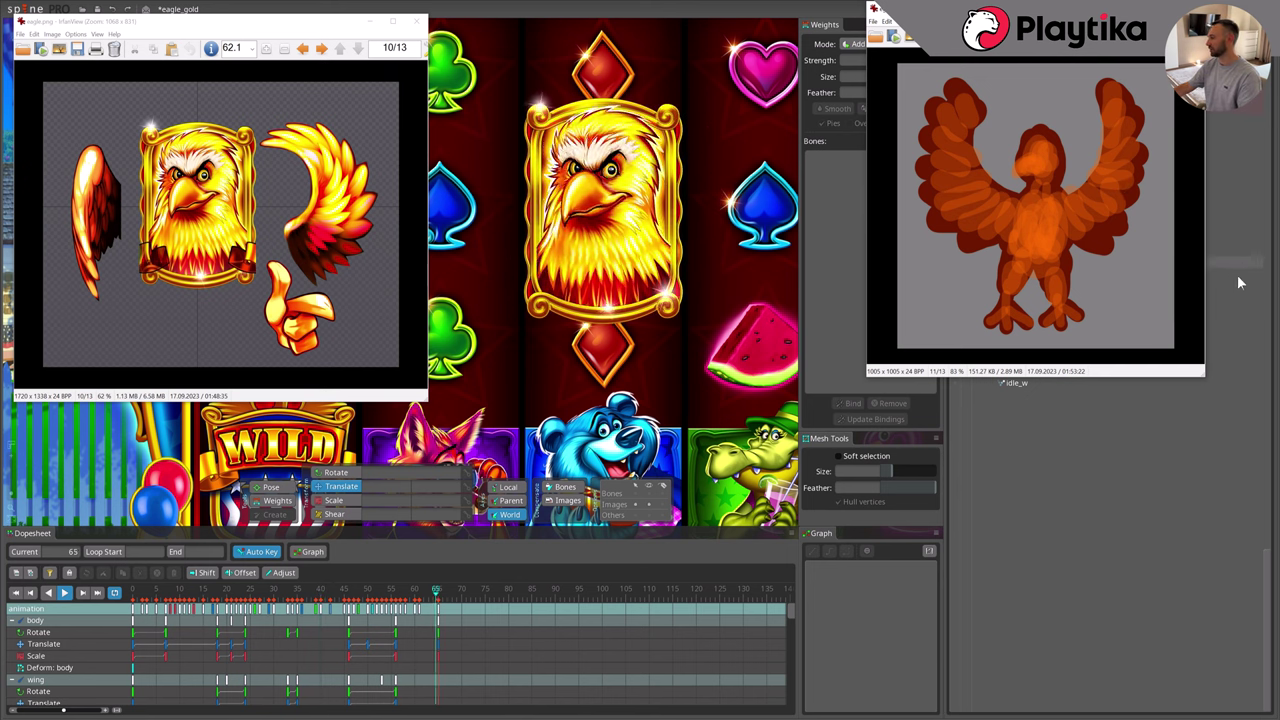
{"action": "key", "text": "alt+Tab"}
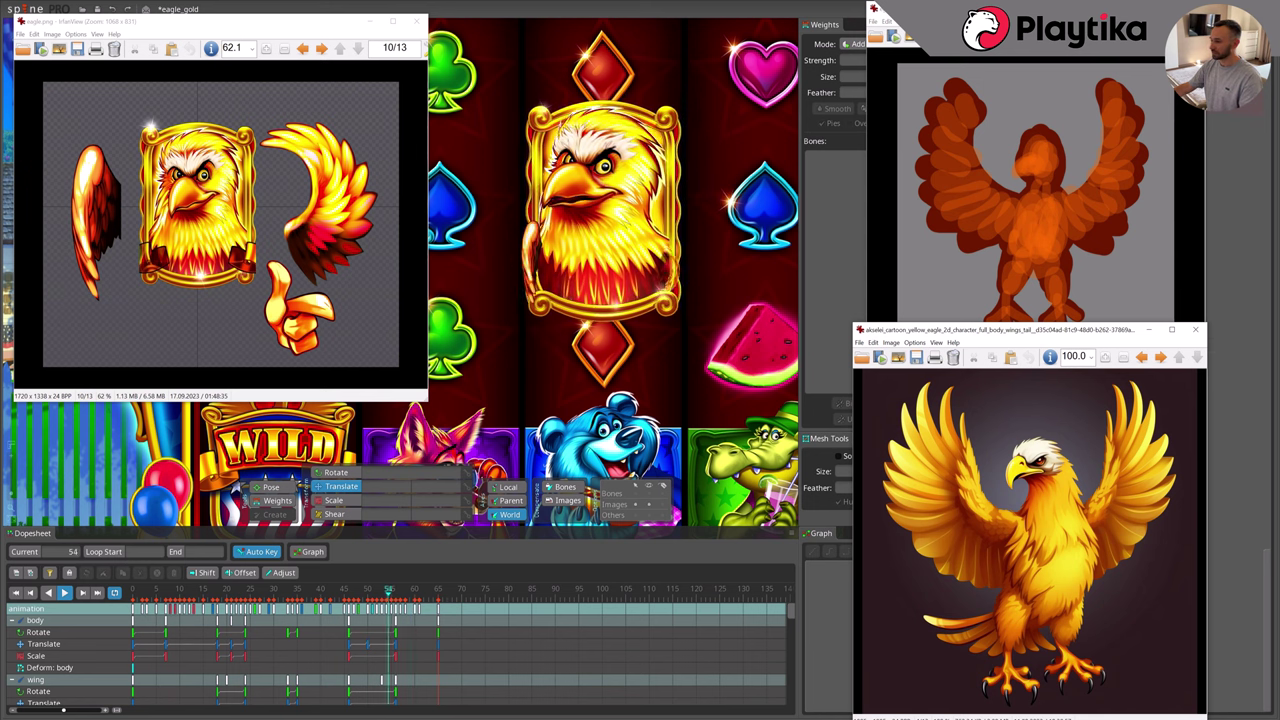
{"action": "key", "text": "alt+Tab"}
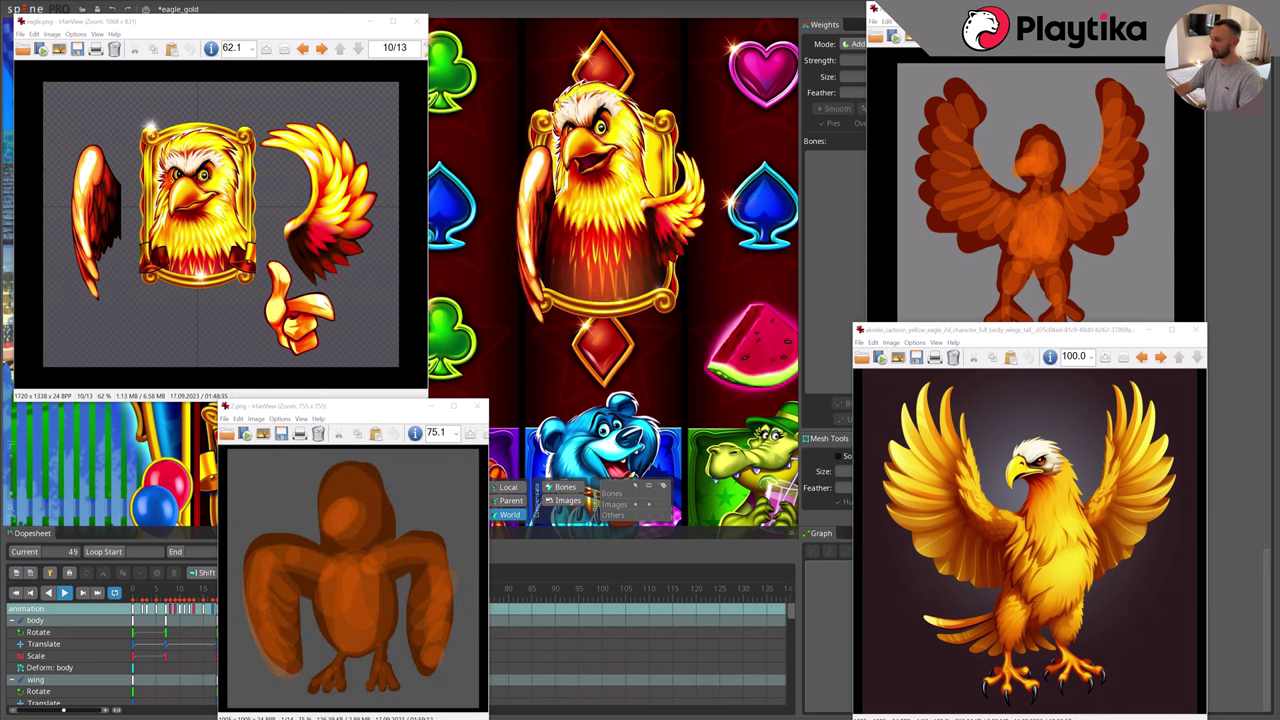
{"action": "key", "text": "alt+Tab"}
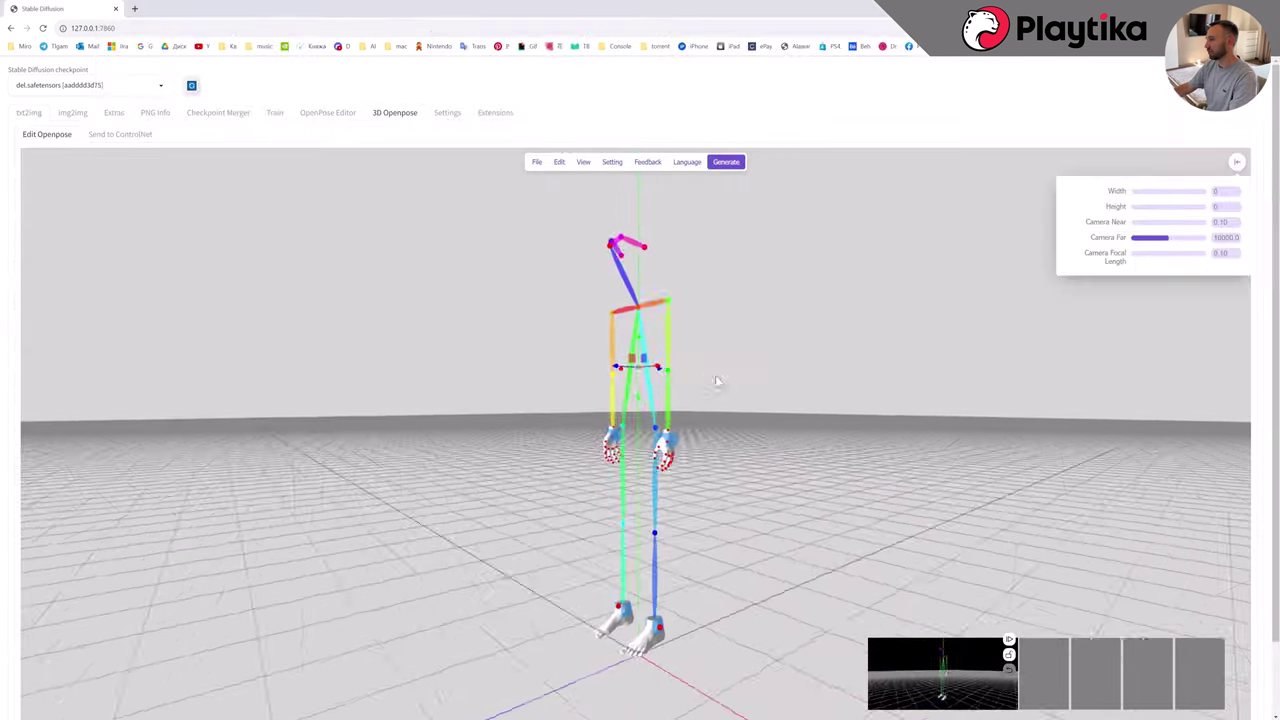
In the OpenPose Editor, swing both forearms outward and lift the right lower leg and knee.
{"action": "left_click_drag", "start_coordinate": [715, 375], "coordinate": [692, 365]}
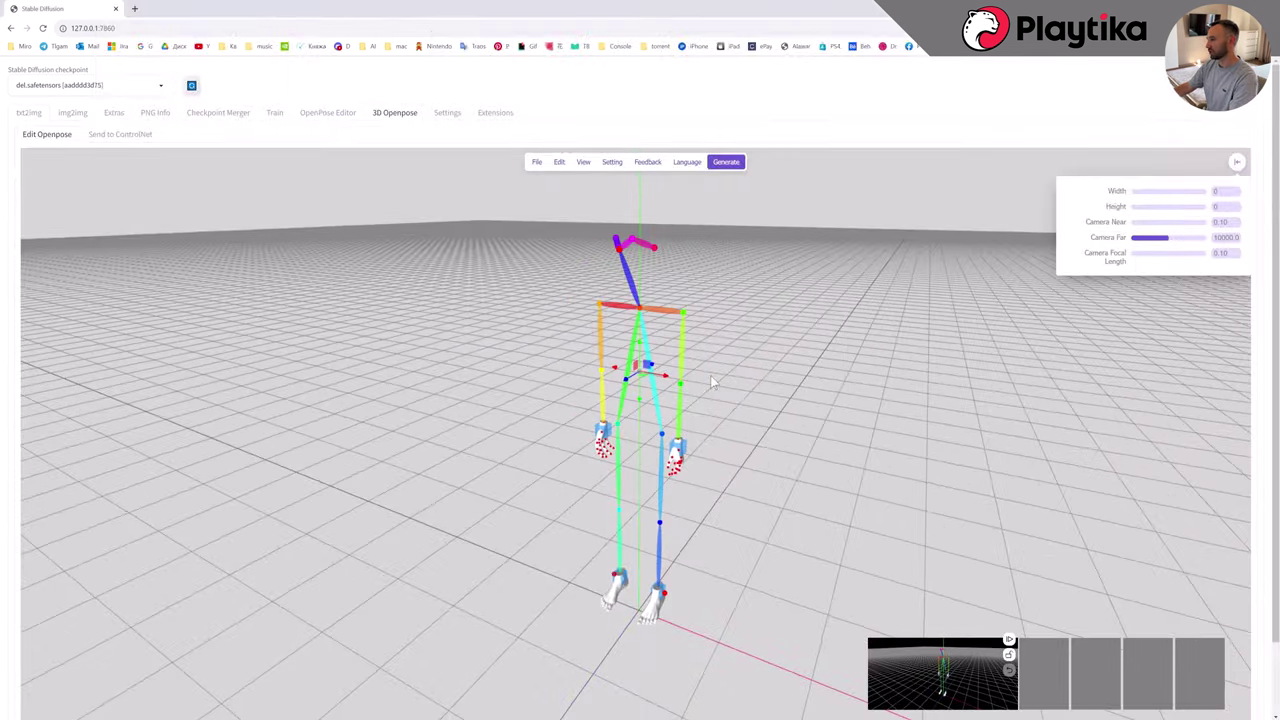
{"action": "left_click", "coordinate": [336, 119]}
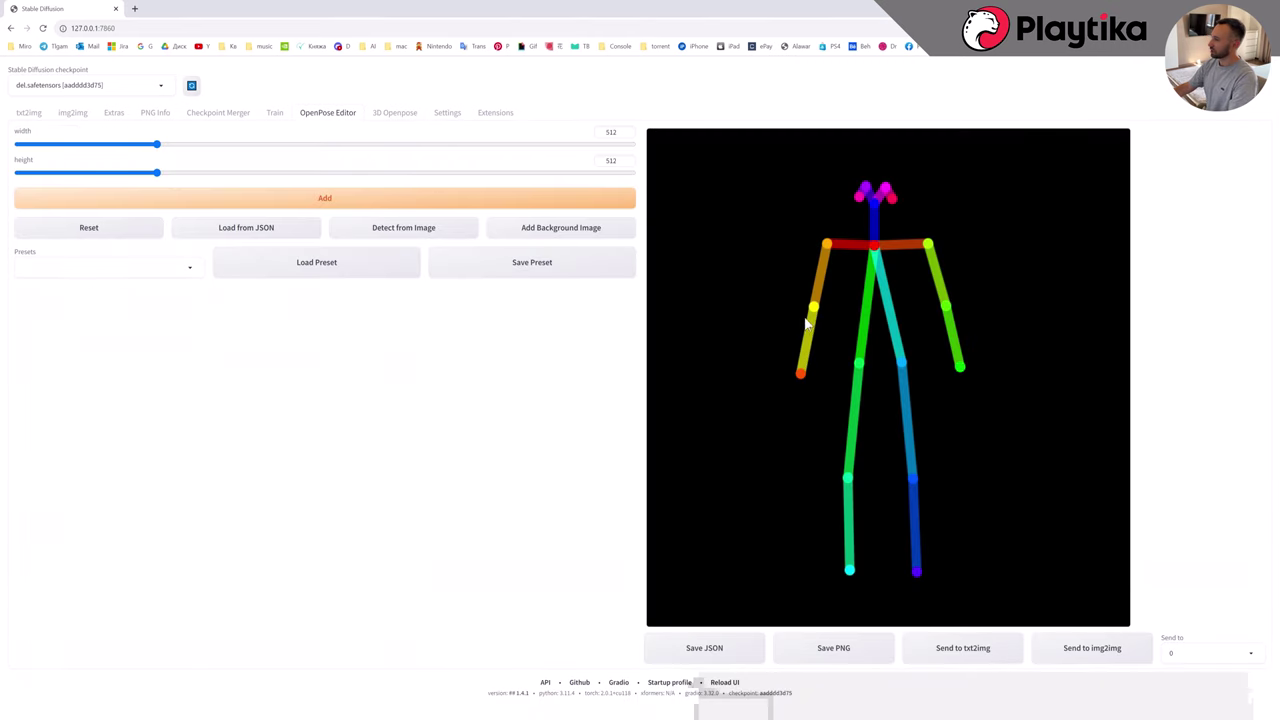
{"action": "left_click_drag", "start_coordinate": [801, 374], "coordinate": [752, 322]}
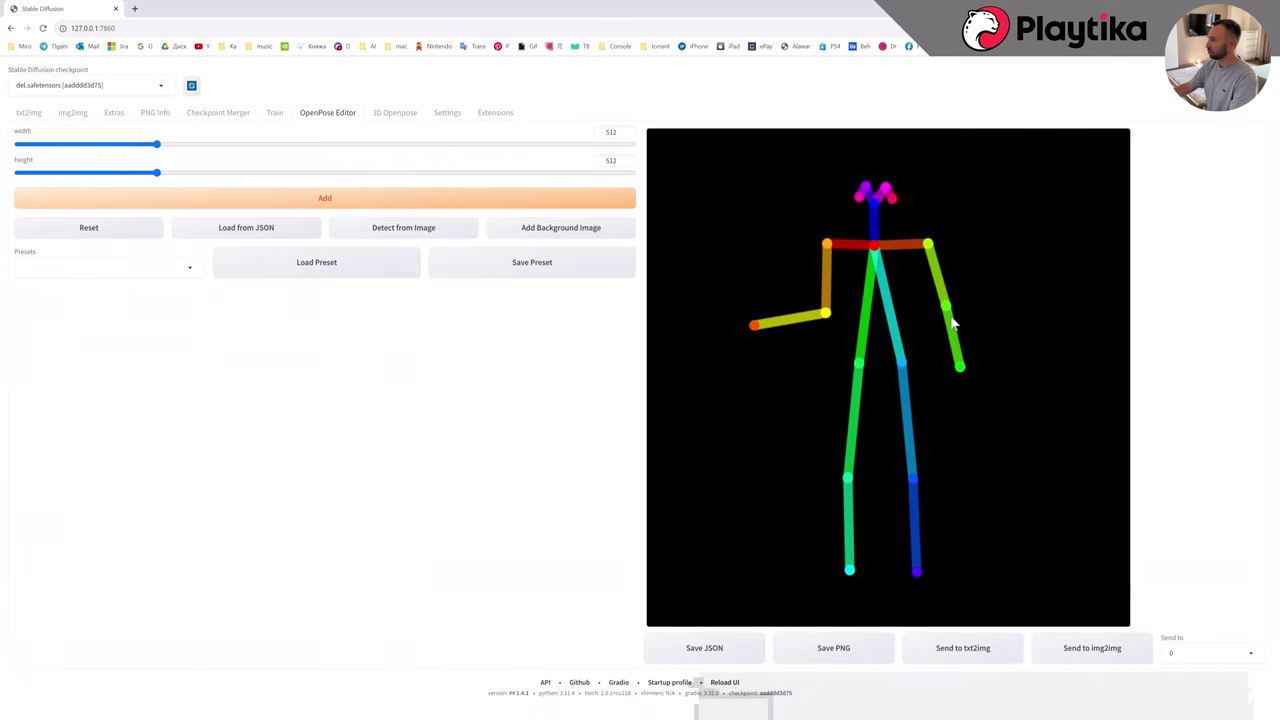
{"action": "left_click_drag", "start_coordinate": [948, 310], "coordinate": [927, 320]}
{"action": "left_click_drag", "start_coordinate": [959, 368], "coordinate": [984, 339]}
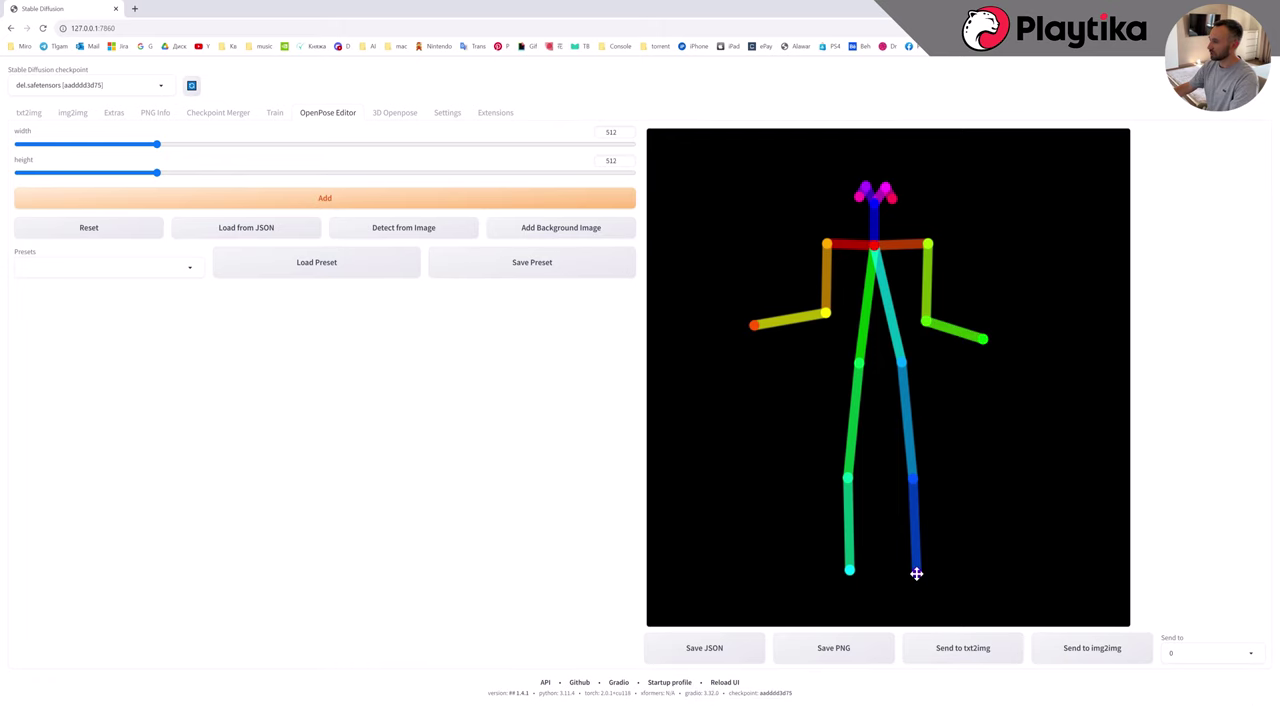
{"action": "left_click_drag", "start_coordinate": [916, 573], "coordinate": [1000, 440]}
{"action": "mouse_move", "coordinate": [910, 481]}
{"action": "left_mouse_down"}
{"action": "mouse_move", "coordinate": [919, 459]}
{"action": "mouse_move", "coordinate": [896, 474]}
{"action": "left_mouse_up"}
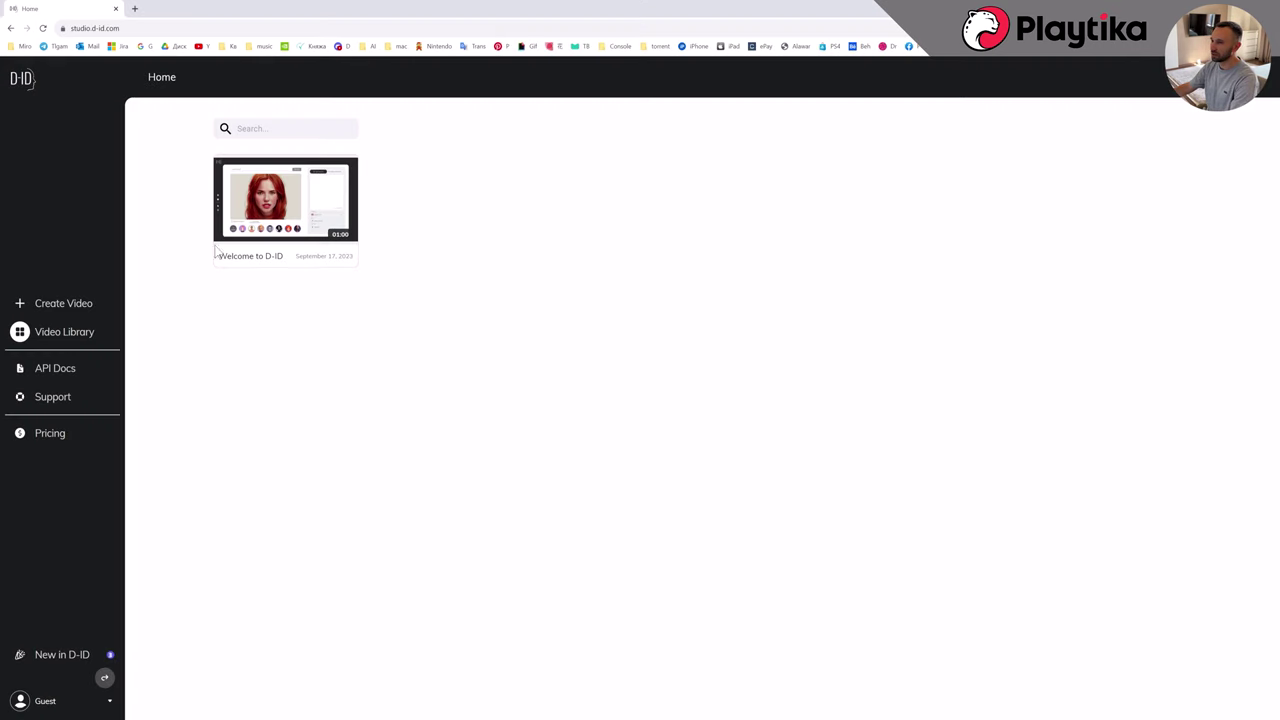
Play the Welcome to D-ID video, then generate the queen presenter's talking video from her script.
{"action": "left_click", "coordinate": [287, 200]}
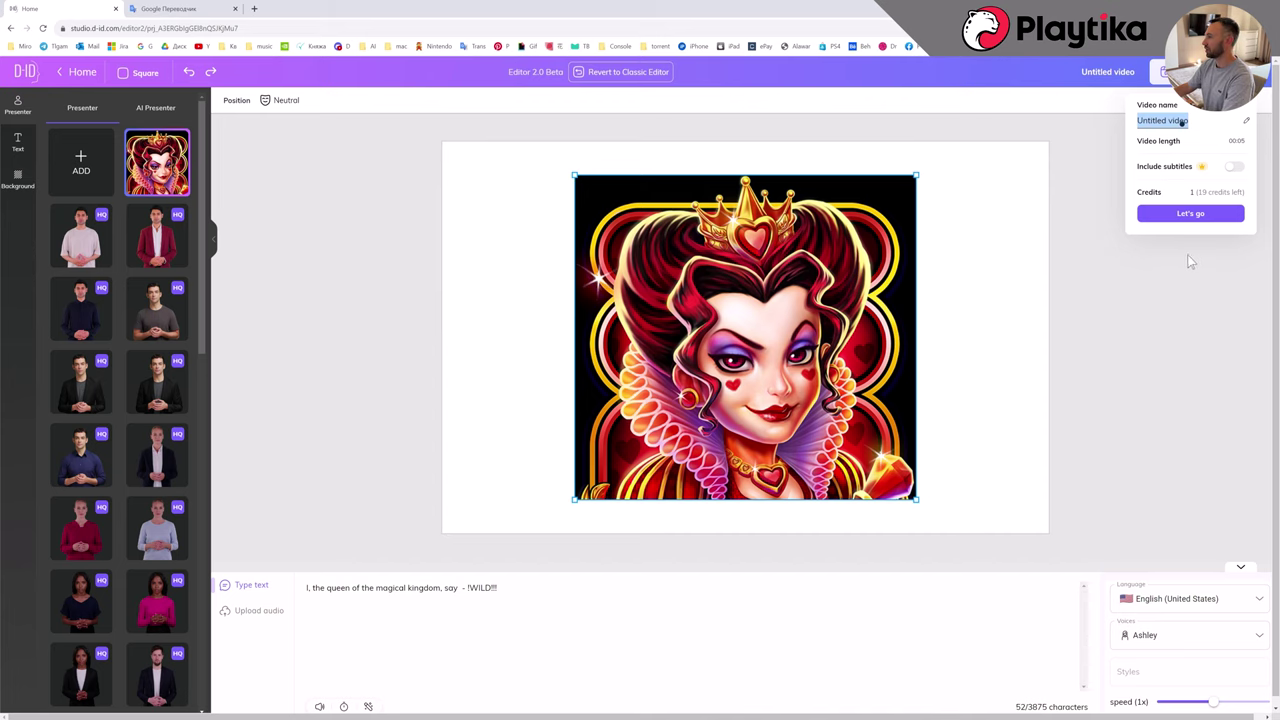
{"action": "left_click", "coordinate": [1192, 212]}
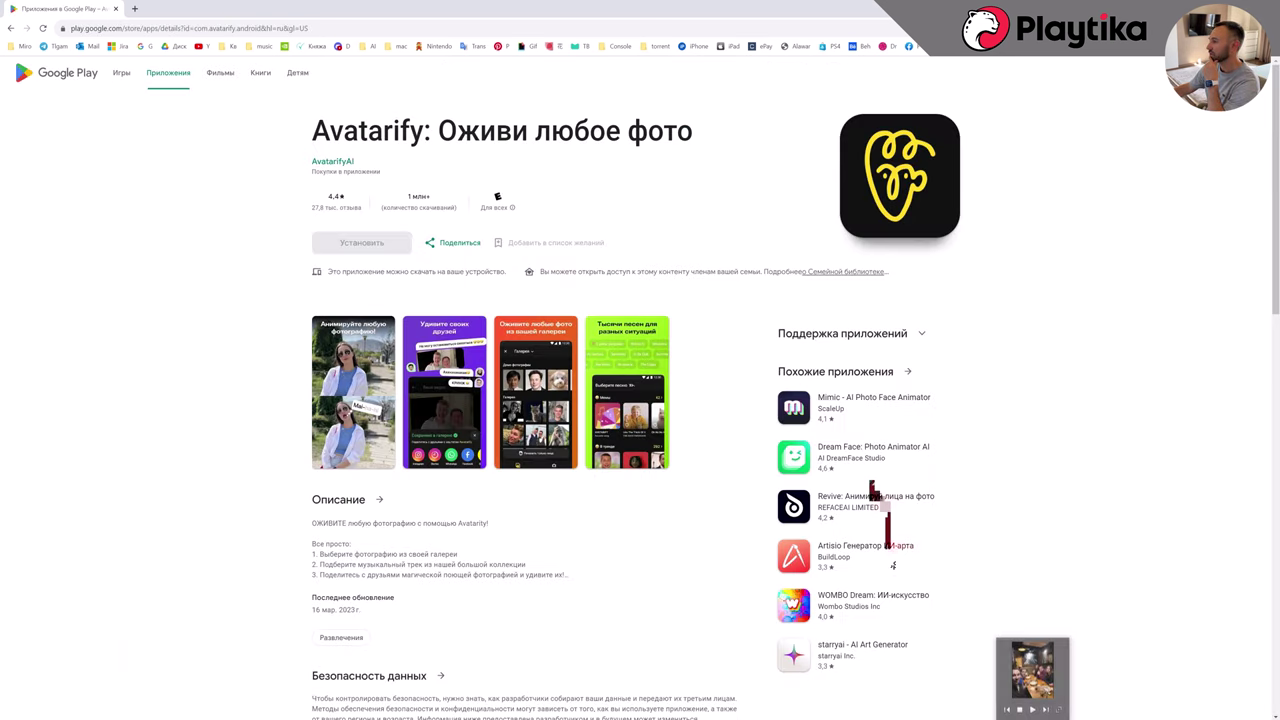
Play the two Avatarify animated party and group photo videos.
{"action": "left_click", "coordinate": [985, 672]}
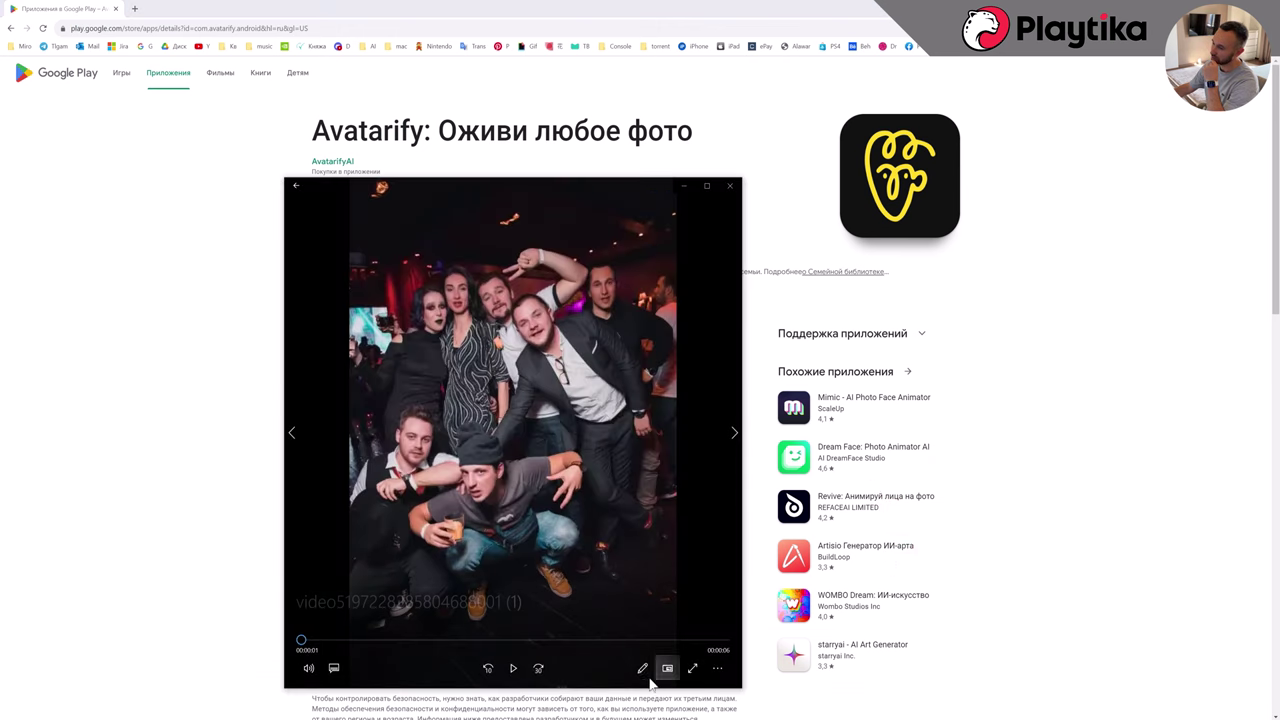
{"action": "left_click", "coordinate": [513, 668]}
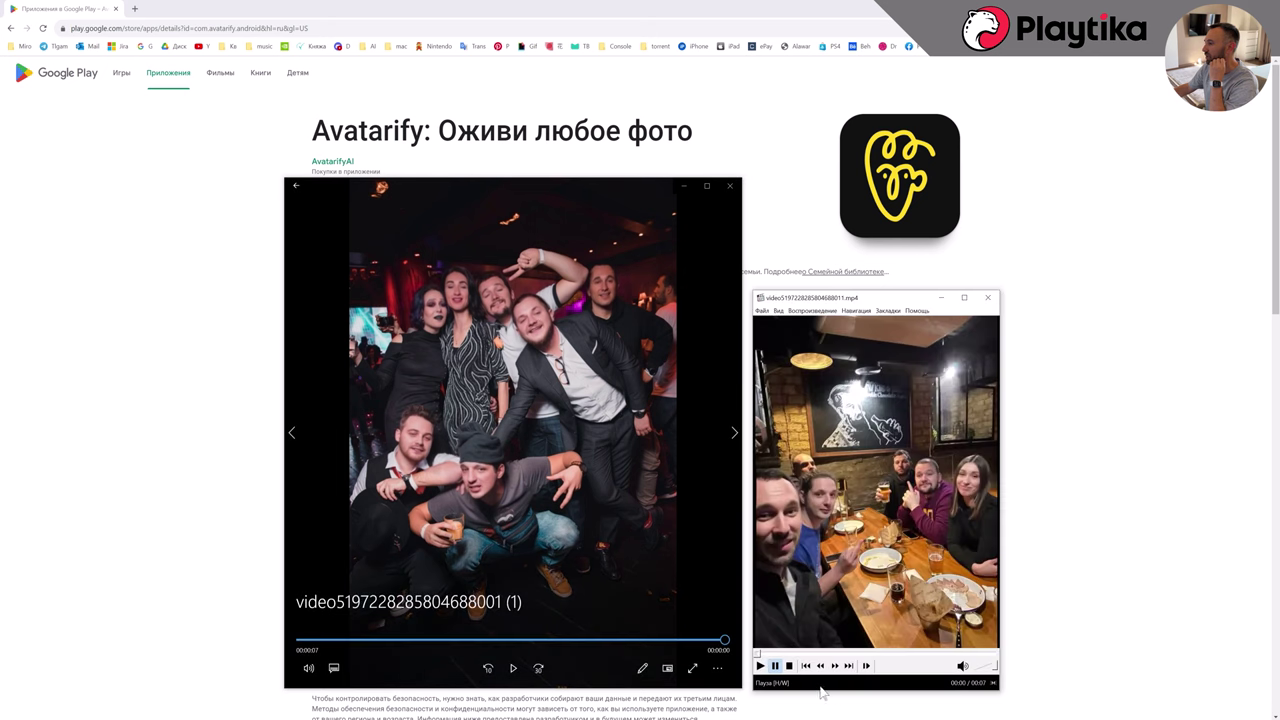
{"action": "left_click", "coordinate": [759, 667]}
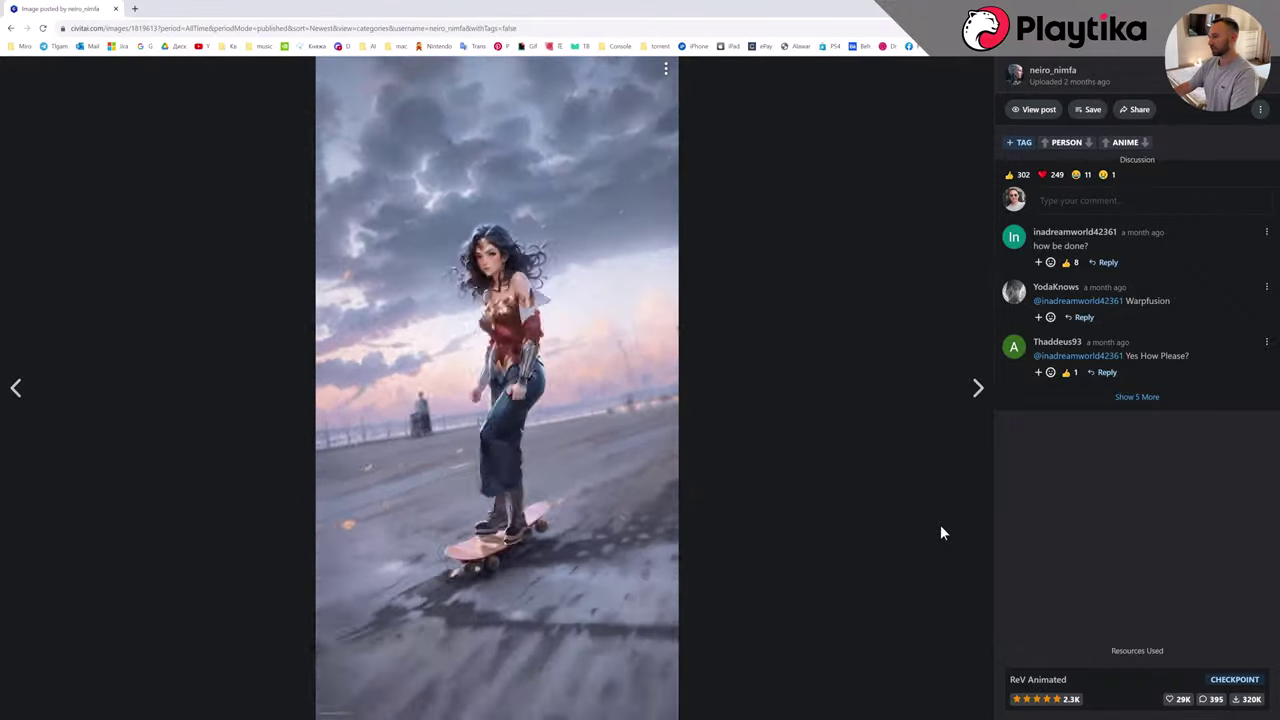
Advance from the skateboarding Wonder Woman clip to the next Civitai image.
{"action": "key", "text": "Right"}
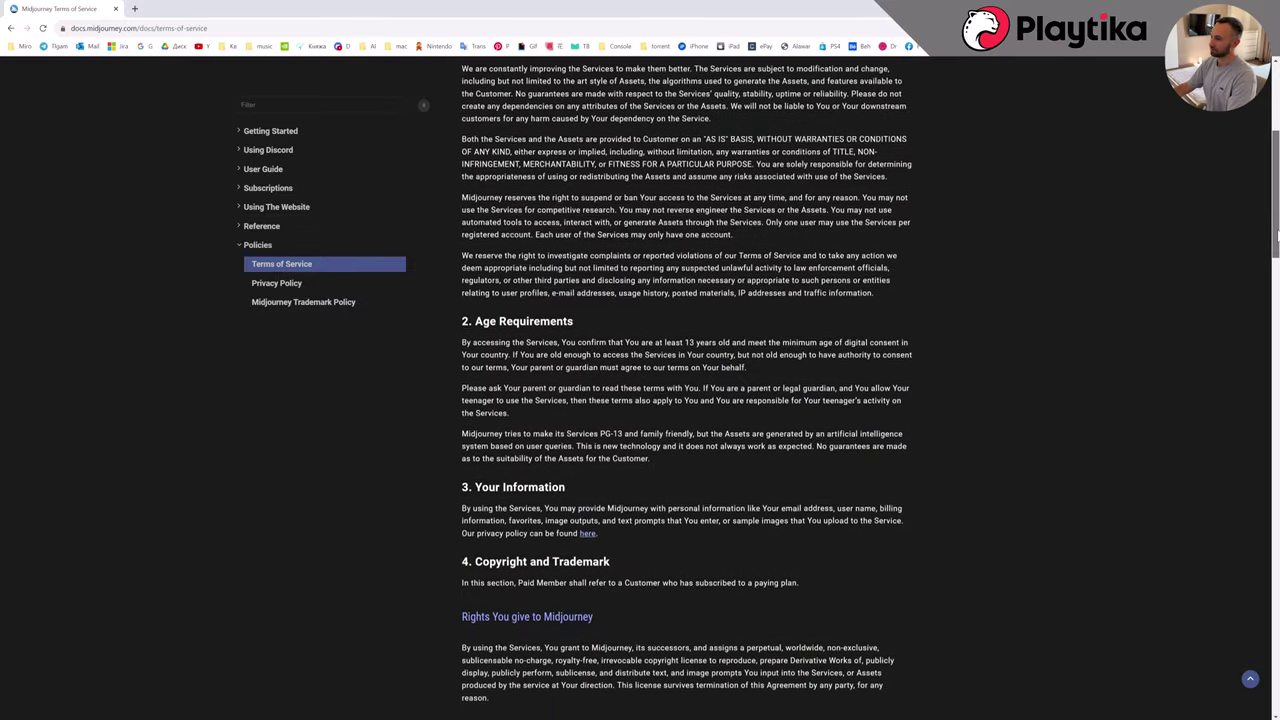
{"action": "scroll", "coordinate": [1276, 275], "scroll_direction": "down", "scroll_amount": 3}
{"action": "left_click_drag", "start_coordinate": [1276, 275], "coordinate": [1274, 352]}
{"action": "scroll", "coordinate": [1274, 352], "scroll_direction": "down", "scroll_amount": 1}
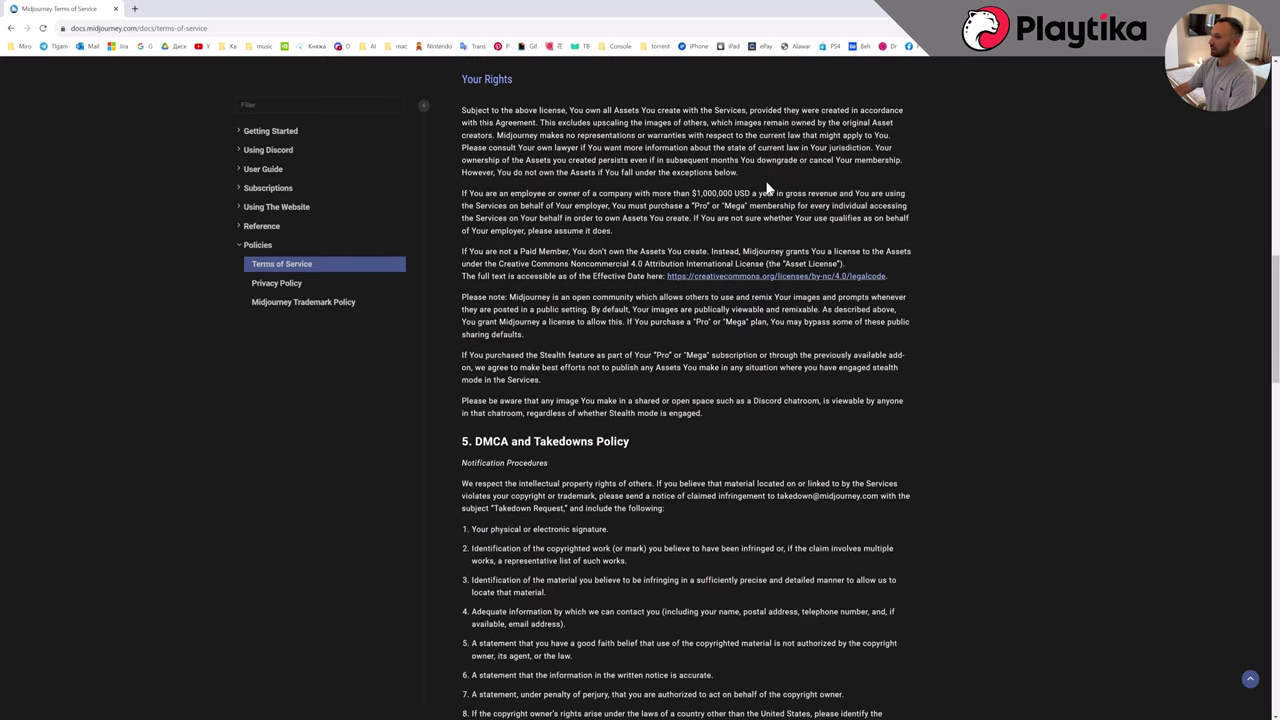
{"action": "left_click_drag", "start_coordinate": [760, 174], "coordinate": [457, 112]}
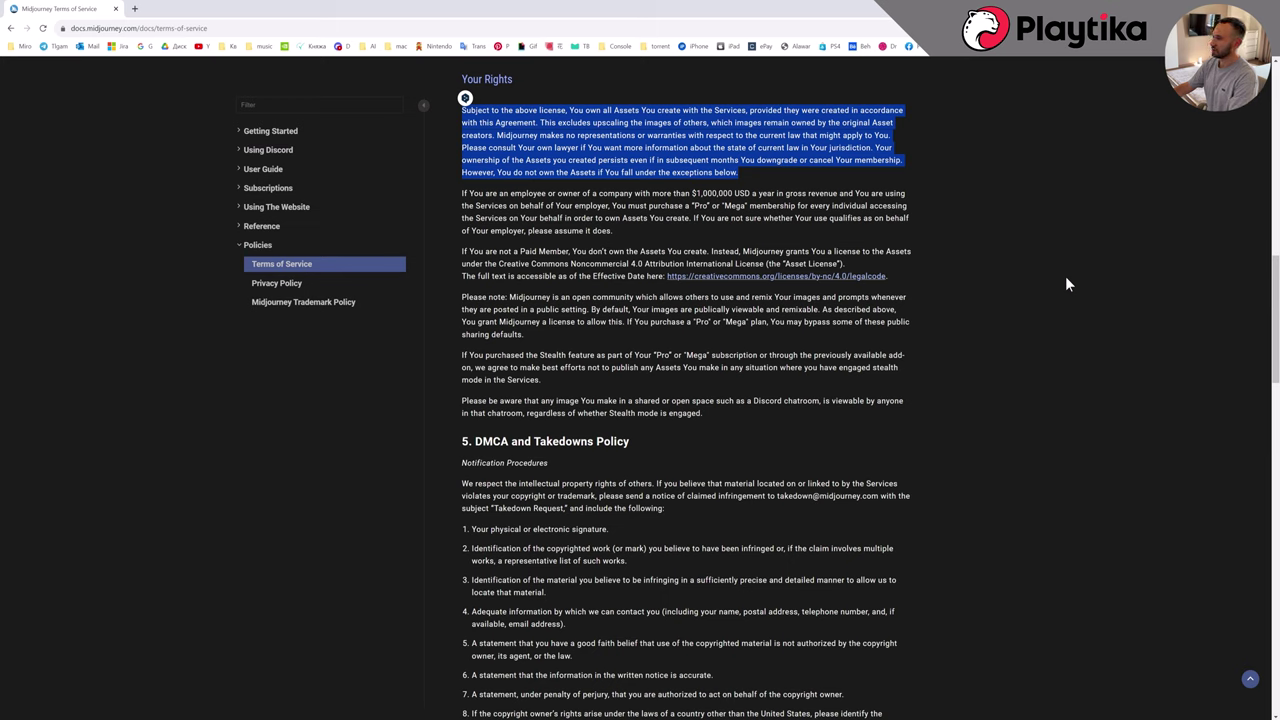
{"action": "left_click_drag", "start_coordinate": [459, 193], "coordinate": [826, 220]}
{"action": "left_click", "coordinate": [715, 237]}
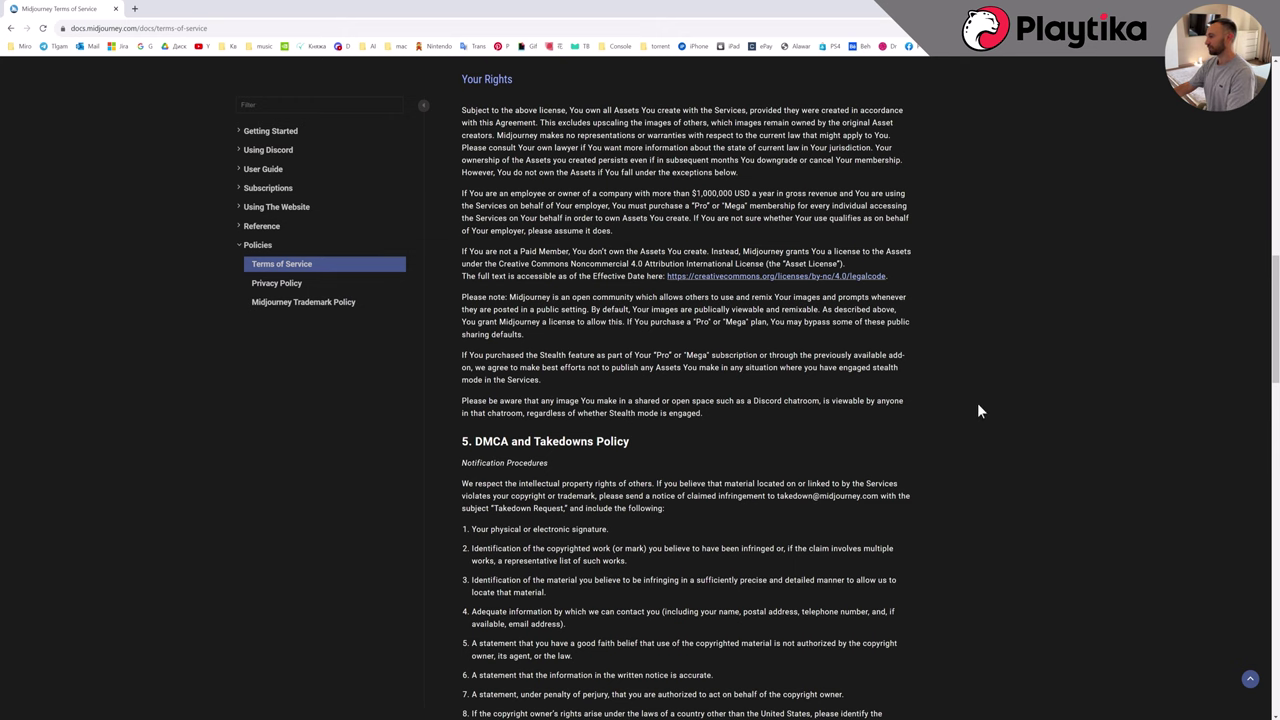
{"action": "scroll", "coordinate": [1037, 446], "scroll_direction": "down", "scroll_amount": 1}
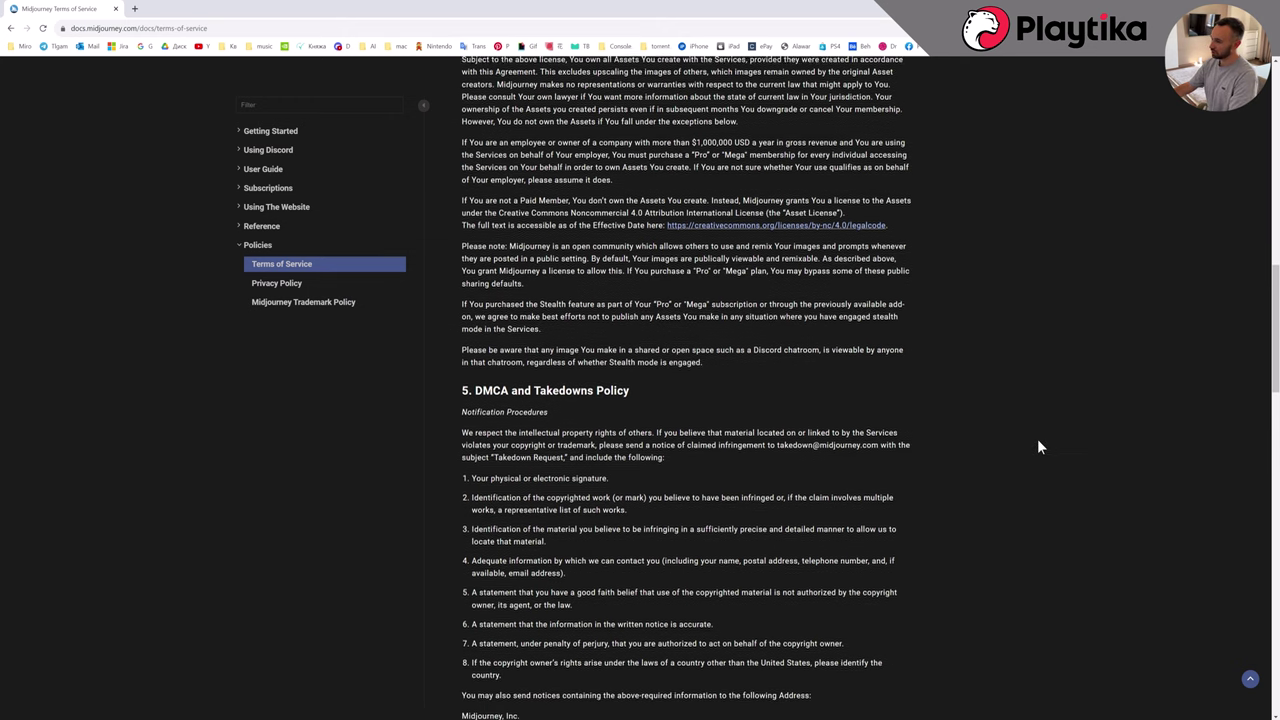
{"action": "scroll", "coordinate": [1038, 446], "scroll_direction": "up", "scroll_amount": 1}
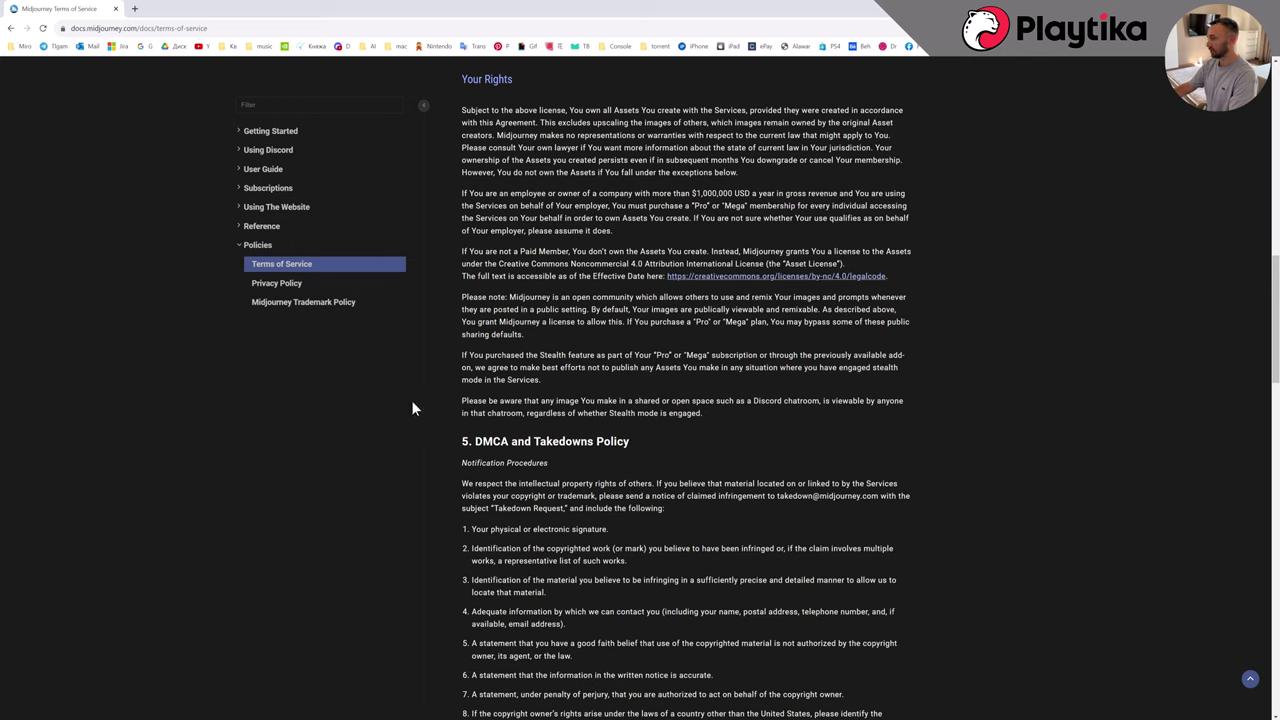
{"action": "left_click_drag", "start_coordinate": [457, 352], "coordinate": [719, 418]}
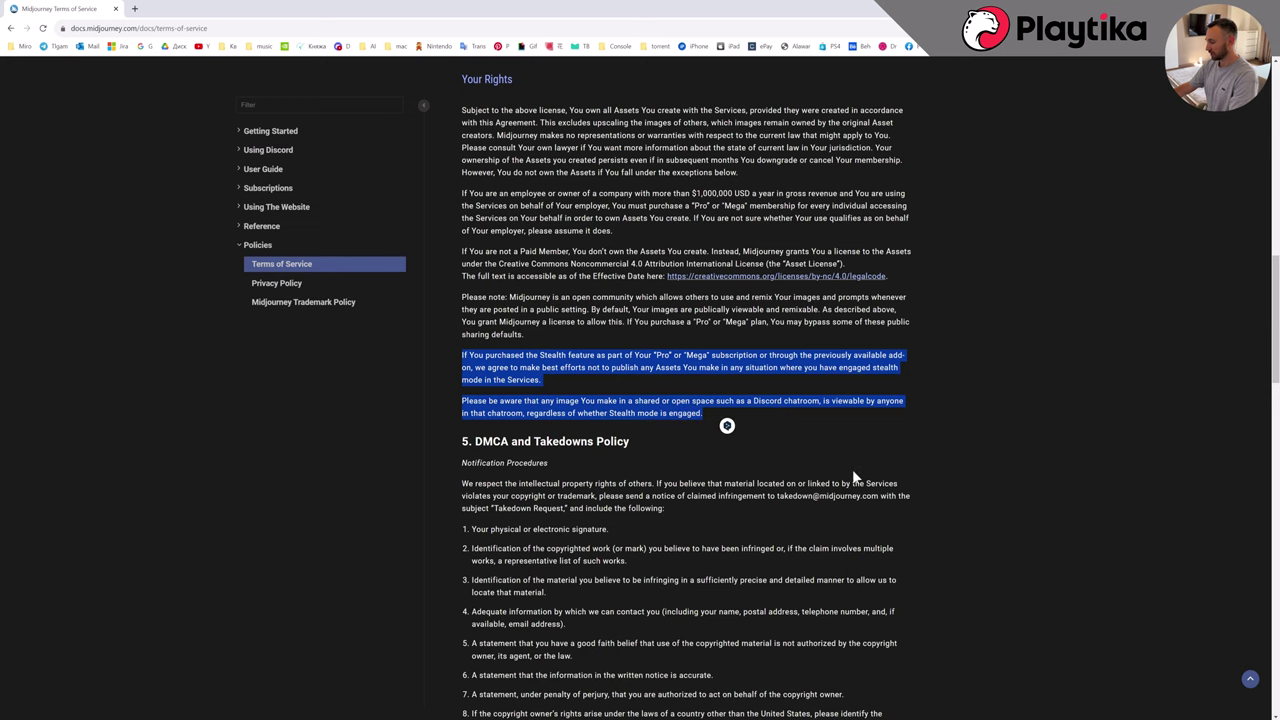
{"action": "left_click", "coordinate": [1064, 474]}
{"action": "scroll", "coordinate": [1003, 460], "scroll_direction": "up", "scroll_amount": 3}
{"action": "scroll", "coordinate": [1003, 468], "scroll_direction": "up", "scroll_amount": 1}
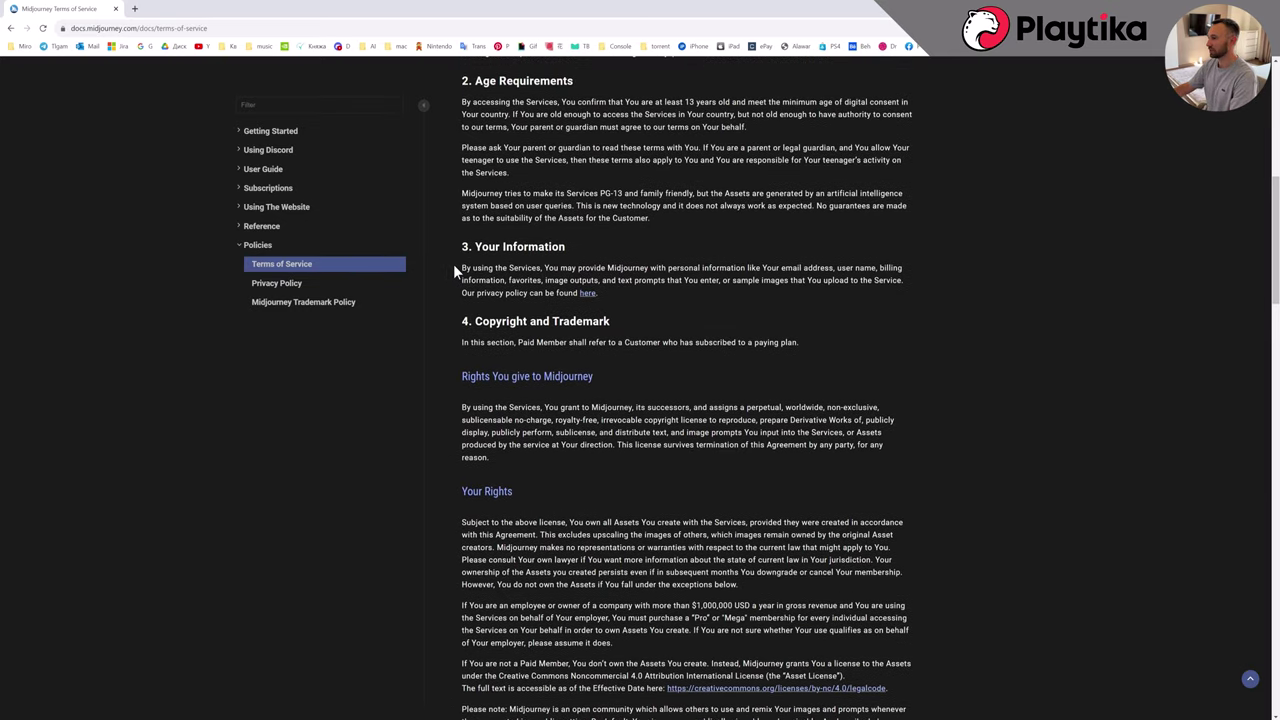
{"action": "left_click_drag", "start_coordinate": [456, 264], "coordinate": [633, 298]}
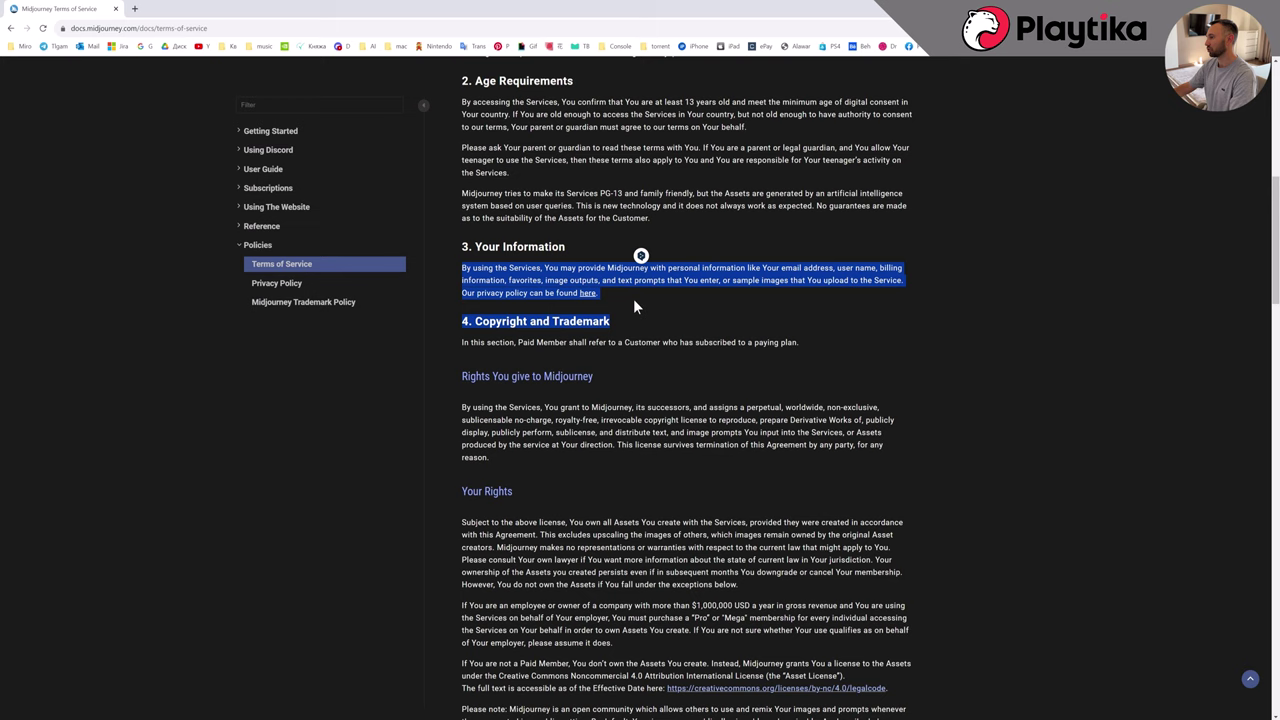
{"action": "left_click", "coordinate": [1031, 375]}
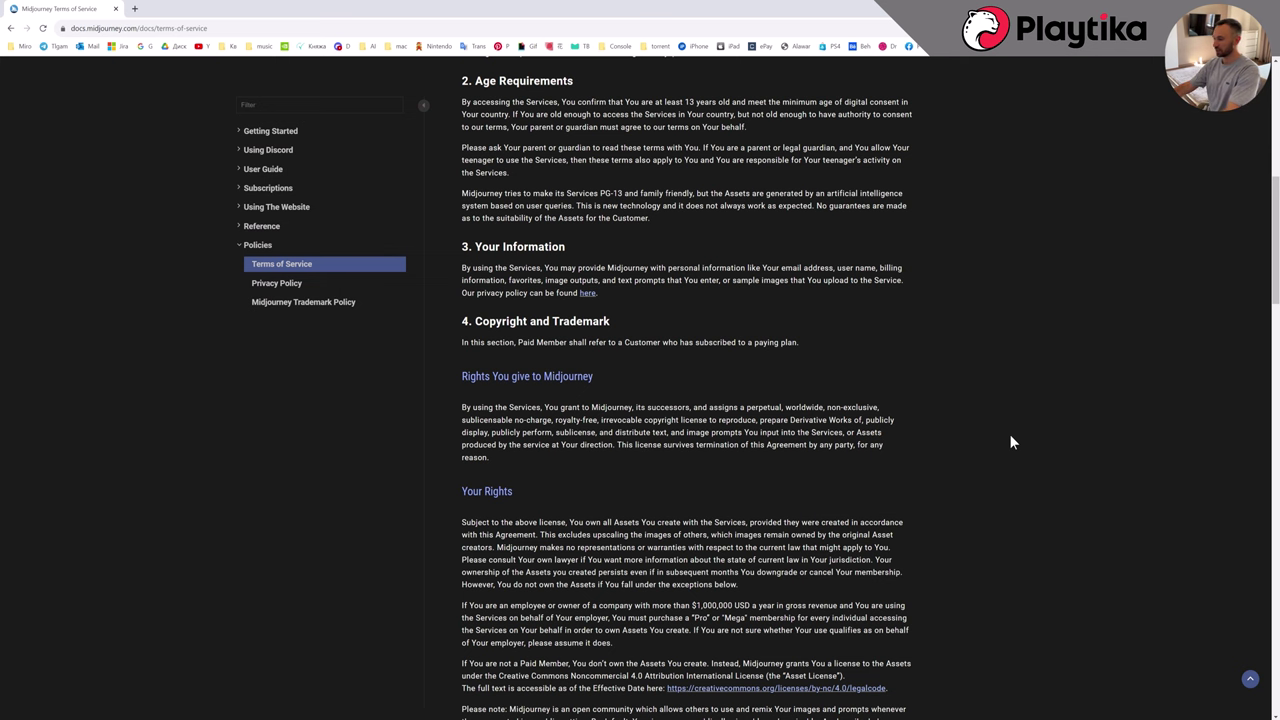
Scroll through the remaining Midjourney Terms of Service sections down to the page footer.
{"action": "scroll", "coordinate": [1010, 440], "scroll_direction": "down", "scroll_amount": 3}
{"action": "scroll", "coordinate": [1009, 433], "scroll_direction": "down", "scroll_amount": 2}
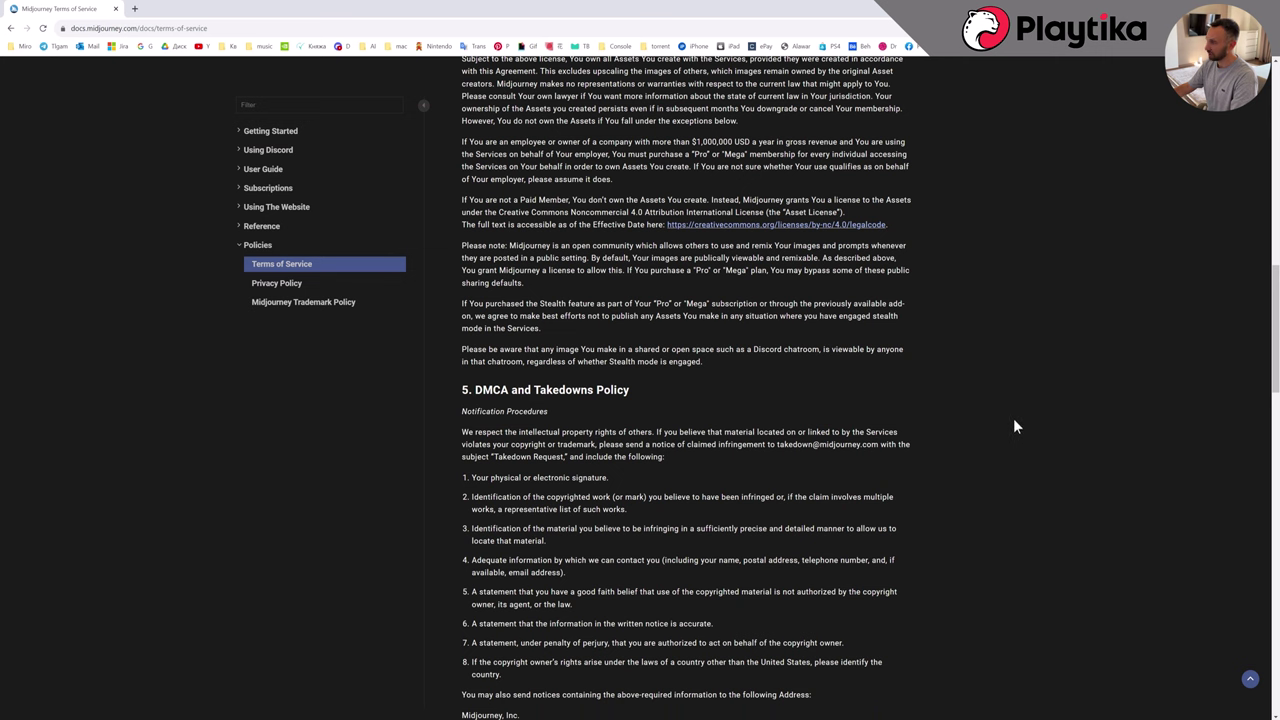
{"action": "scroll", "coordinate": [973, 395], "scroll_direction": "down", "scroll_amount": 3}
{"action": "scroll", "coordinate": [975, 399], "scroll_direction": "down", "scroll_amount": 1}
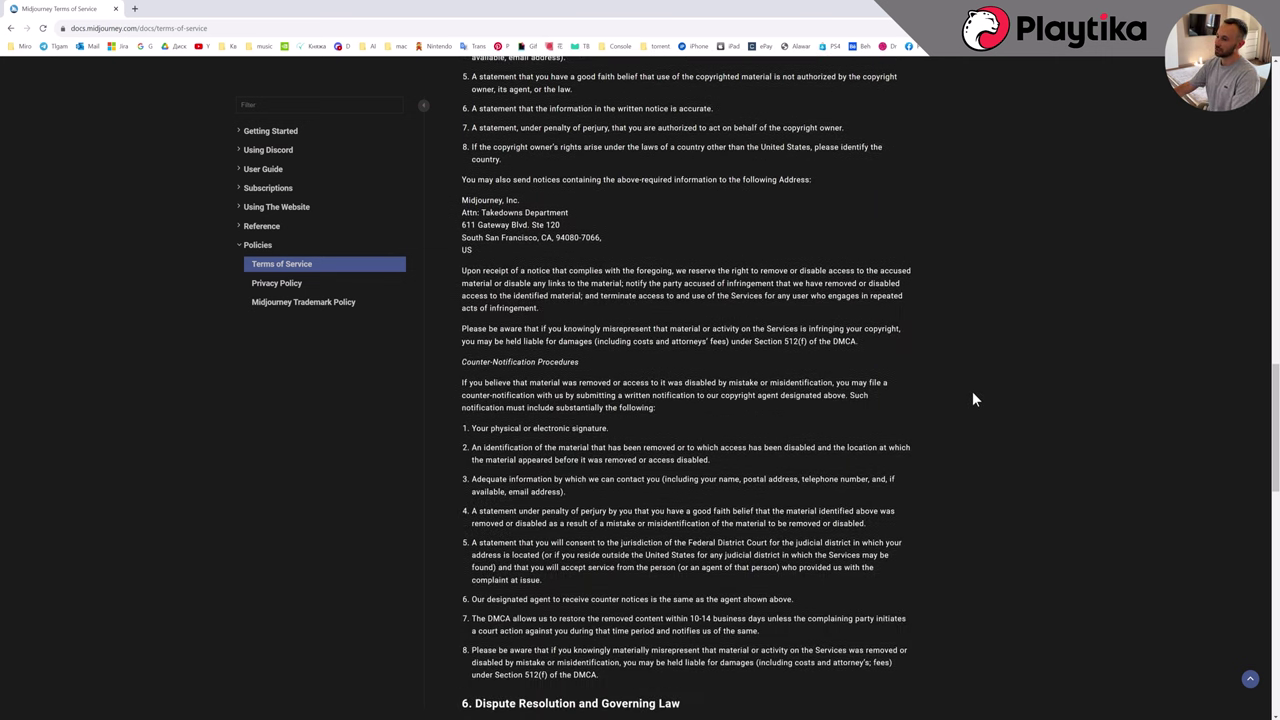
{"action": "scroll", "coordinate": [973, 398], "scroll_direction": "down", "scroll_amount": 5}
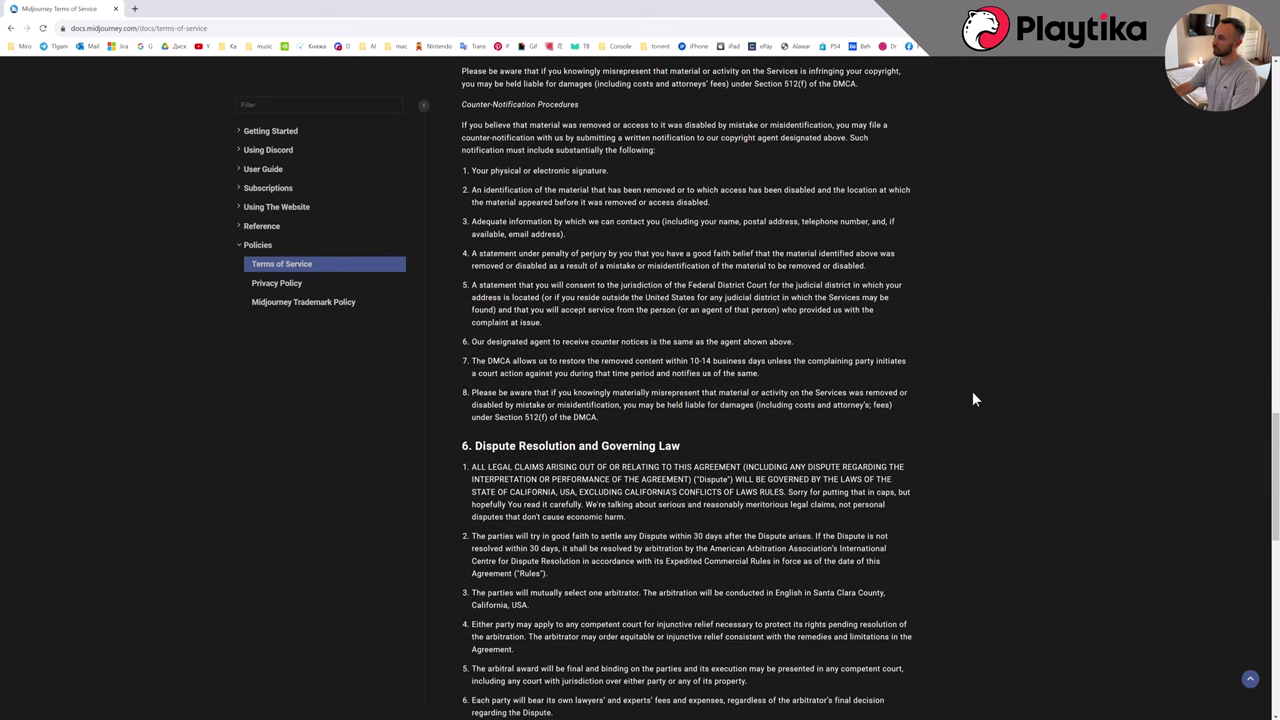
{"action": "scroll", "coordinate": [1275, 558], "scroll_direction": "down", "scroll_amount": 5}
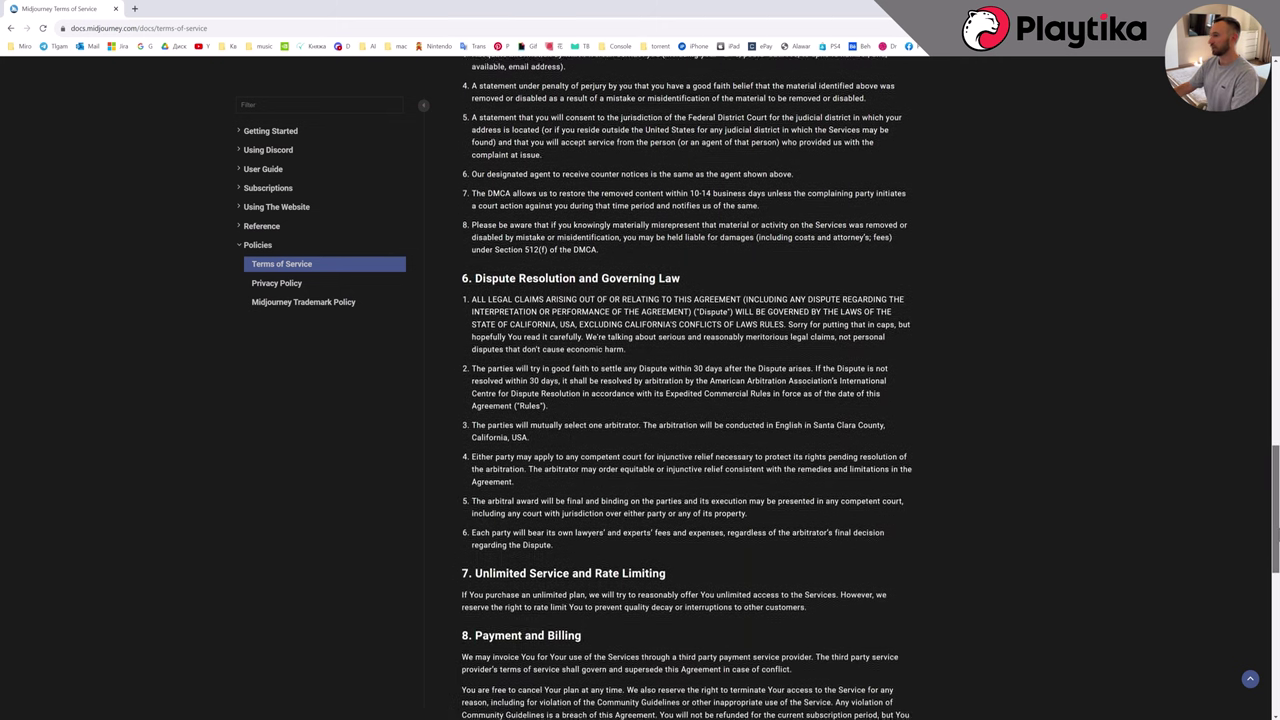
{"action": "scroll", "coordinate": [1275, 558], "scroll_direction": "down", "scroll_amount": 10}
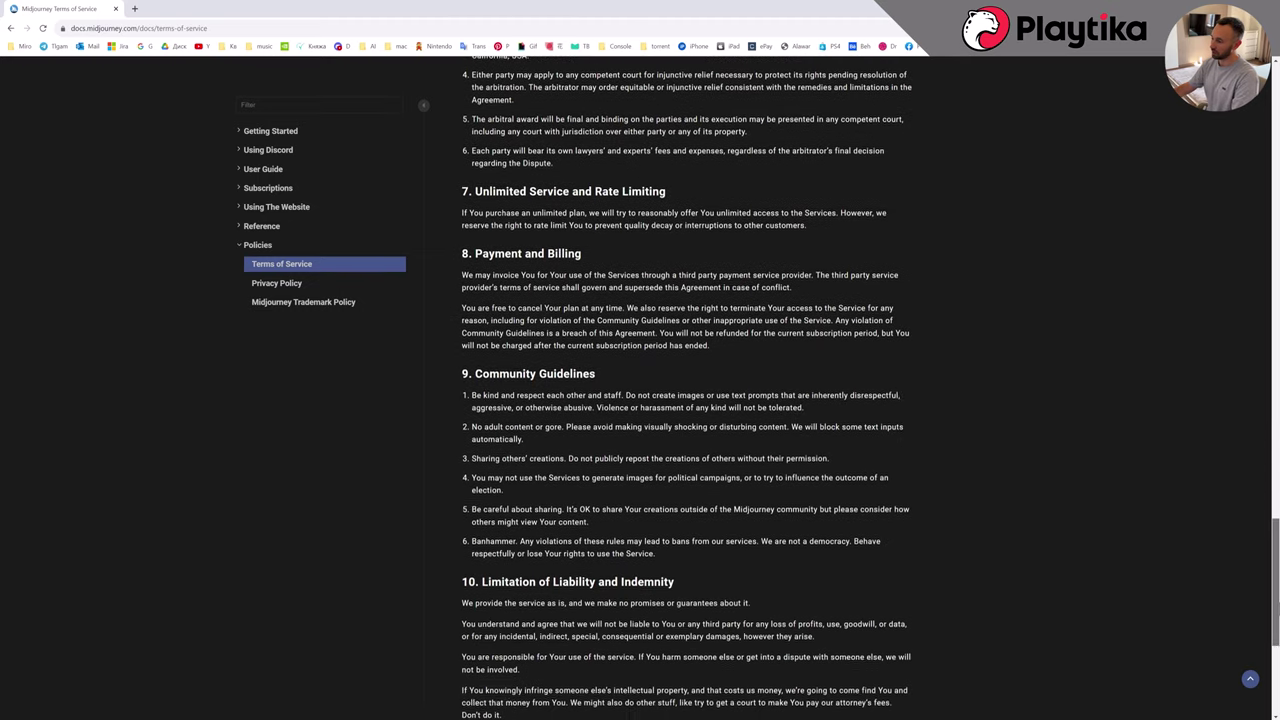
{"action": "scroll", "coordinate": [1275, 558], "scroll_direction": "down", "scroll_amount": 3}
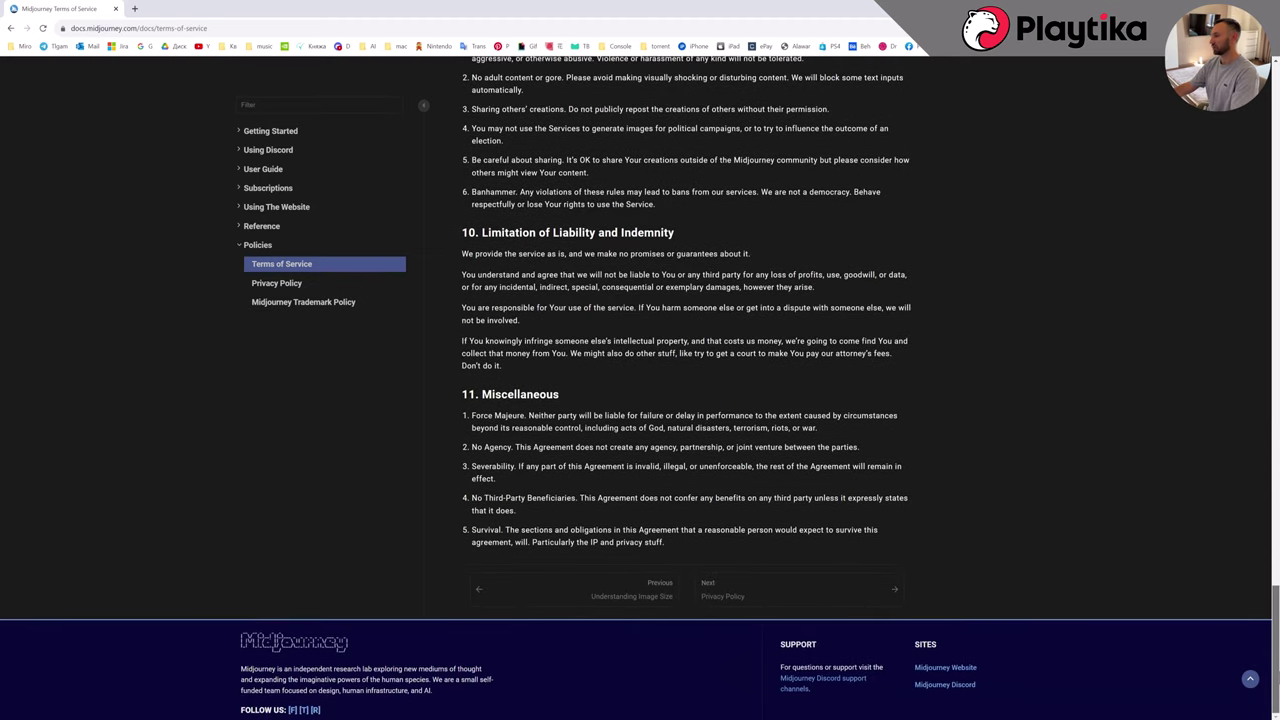
{"action": "scroll", "coordinate": [1242, 575], "scroll_direction": "up", "scroll_amount": 2}
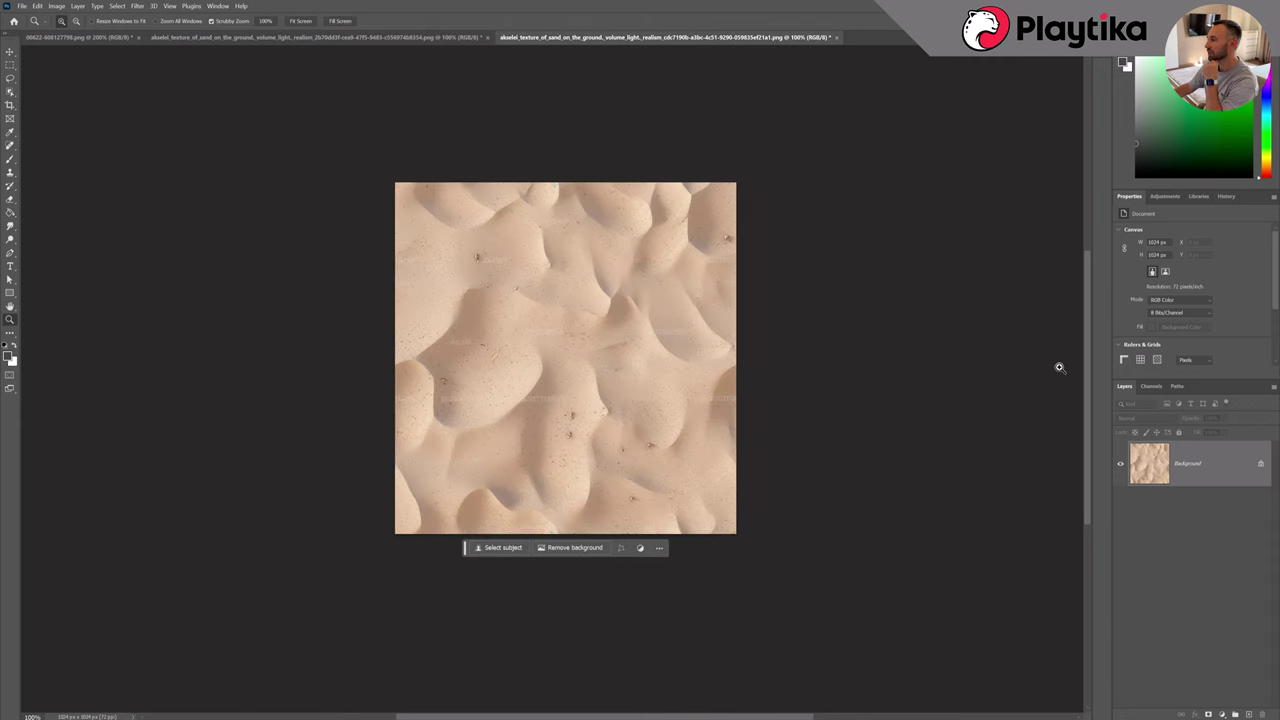
{"action": "left_click", "coordinate": [475, 398]}
{"action": "left_click", "coordinate": [475, 398]}
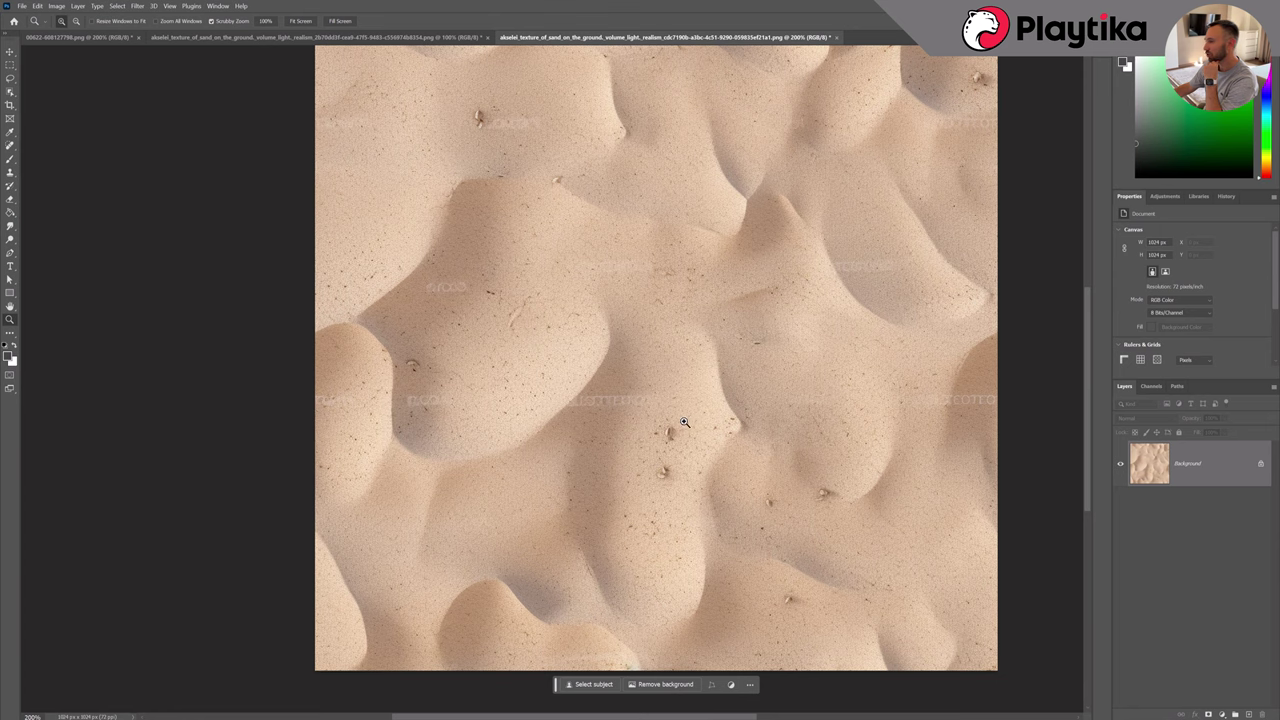
{"action": "left_click", "coordinate": [440, 37]}
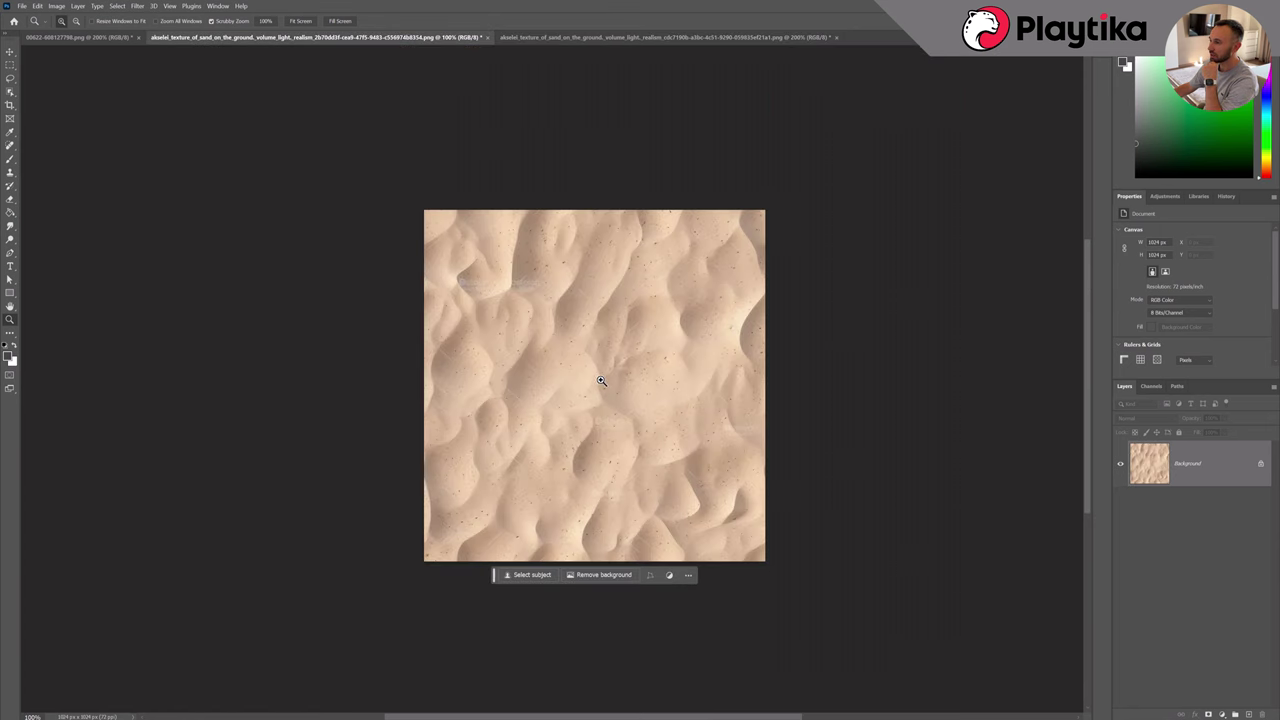
{"action": "left_click", "coordinate": [533, 285]}
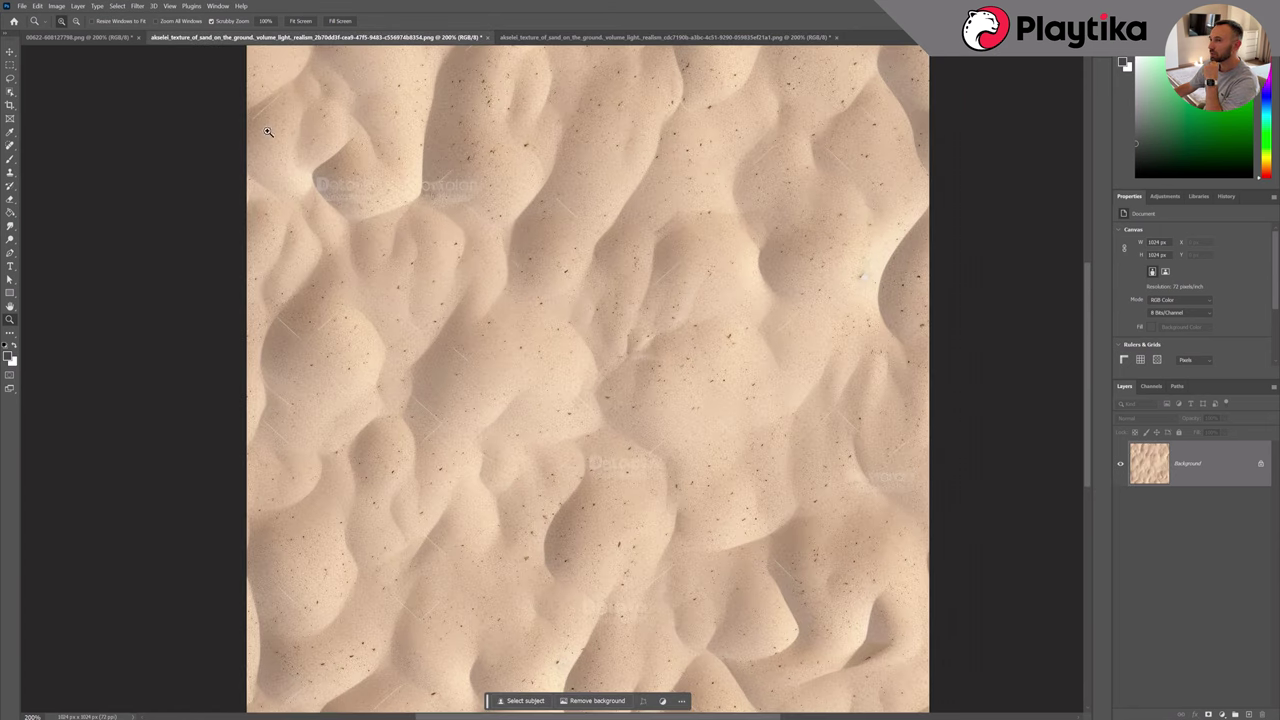
{"action": "left_click", "coordinate": [115, 40]}
{"action": "left_click", "coordinate": [489, 489]}
{"action": "left_click", "coordinate": [489, 491]}
{"action": "left_click", "coordinate": [489, 491]}
{"action": "left_click", "coordinate": [490, 491]}
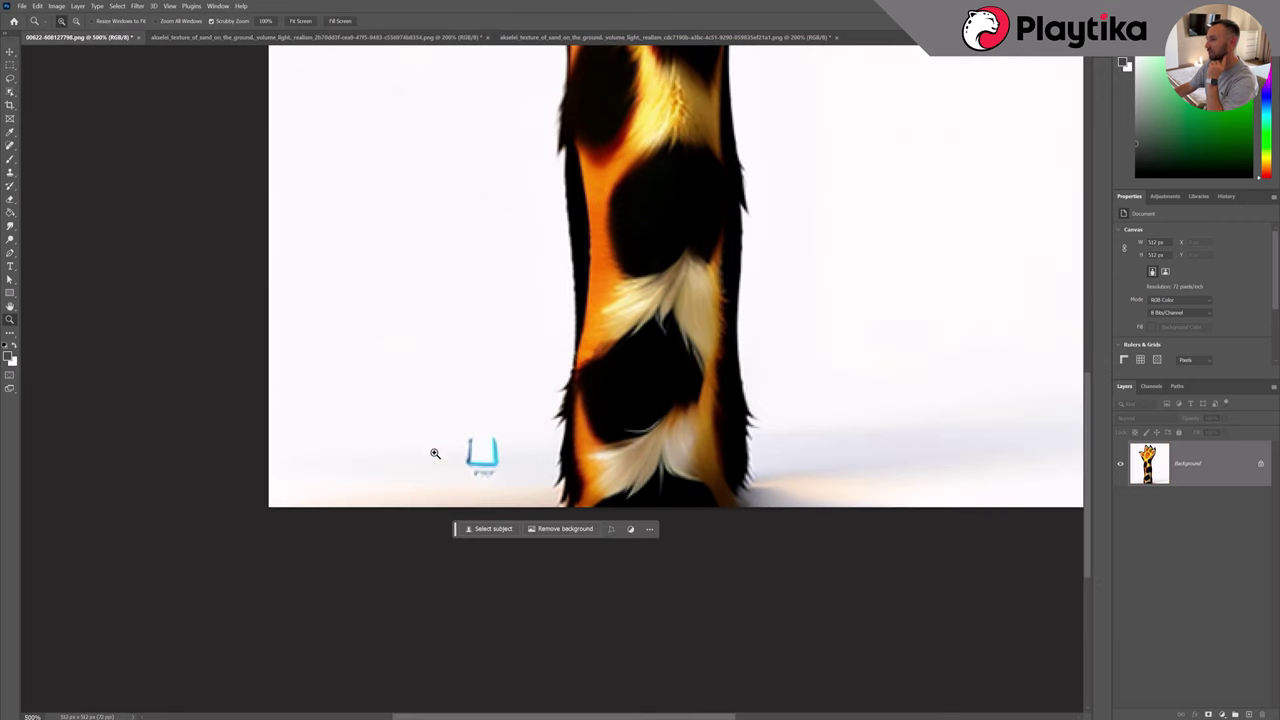
{"action": "key", "text": "alt"}
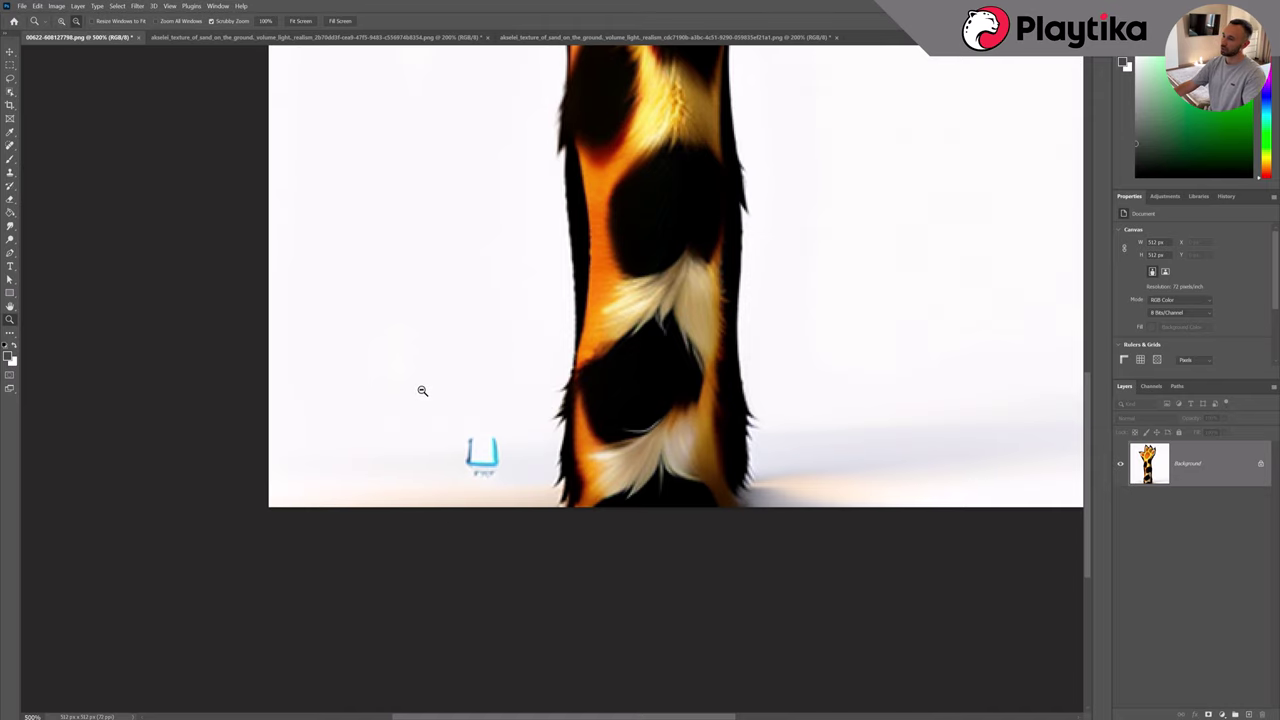
{"action": "left_click", "coordinate": [418, 400], "text": "alt"}
{"action": "left_click", "coordinate": [398, 448], "text": "alt"}
{"action": "left_click", "coordinate": [390, 459], "text": "alt"}
{"action": "left_click", "coordinate": [420, 452], "text": "alt"}
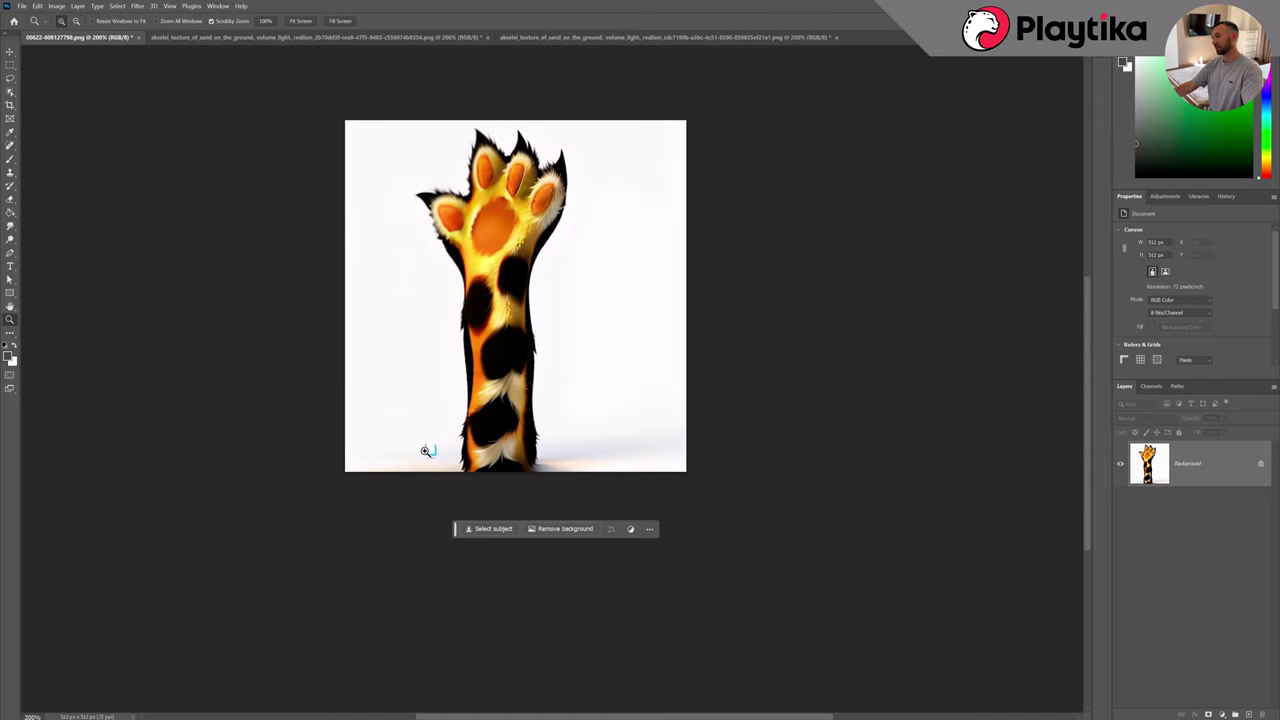
{"action": "left_click", "coordinate": [224, 38]}
{"action": "left_click", "coordinate": [429, 208], "text": "alt"}
{"action": "left_click", "coordinate": [430, 208], "text": "alt"}
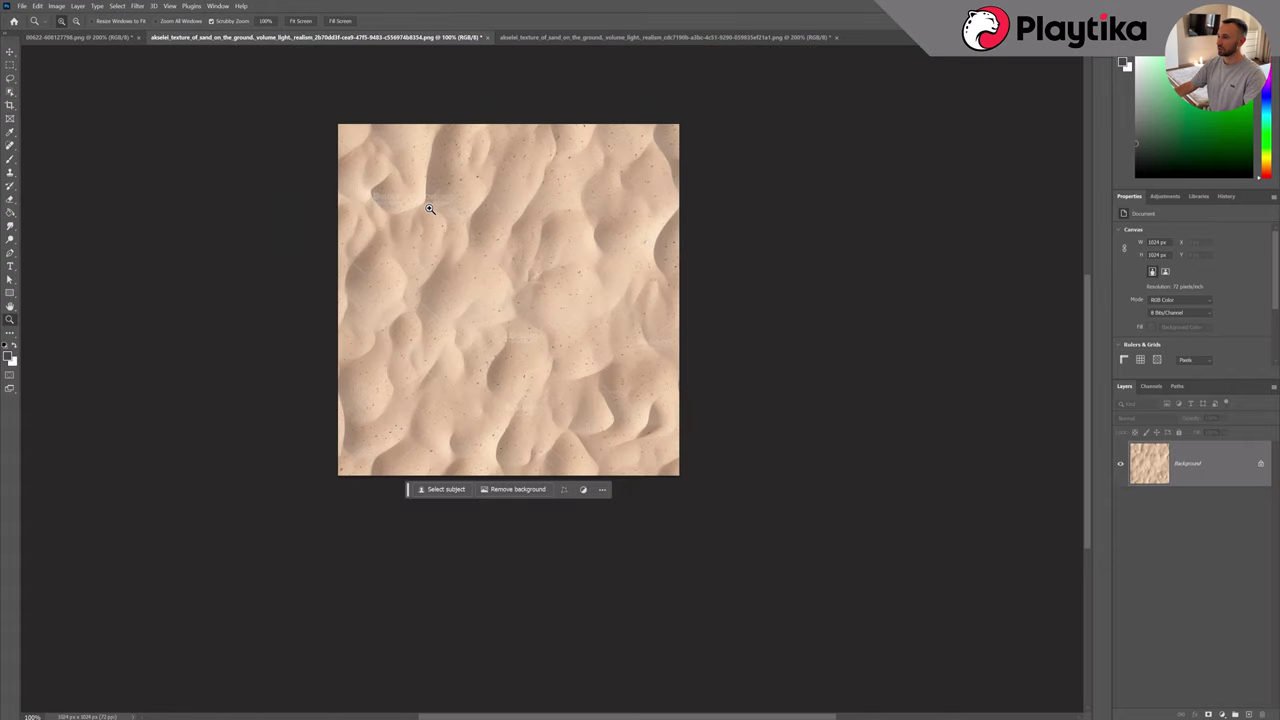
{"action": "left_click", "coordinate": [431, 207]}
{"action": "left_click", "coordinate": [369, 240]}
{"action": "left_click", "coordinate": [369, 240]}
{"action": "left_click", "coordinate": [372, 241]}
{"action": "left_click", "coordinate": [400, 244]}
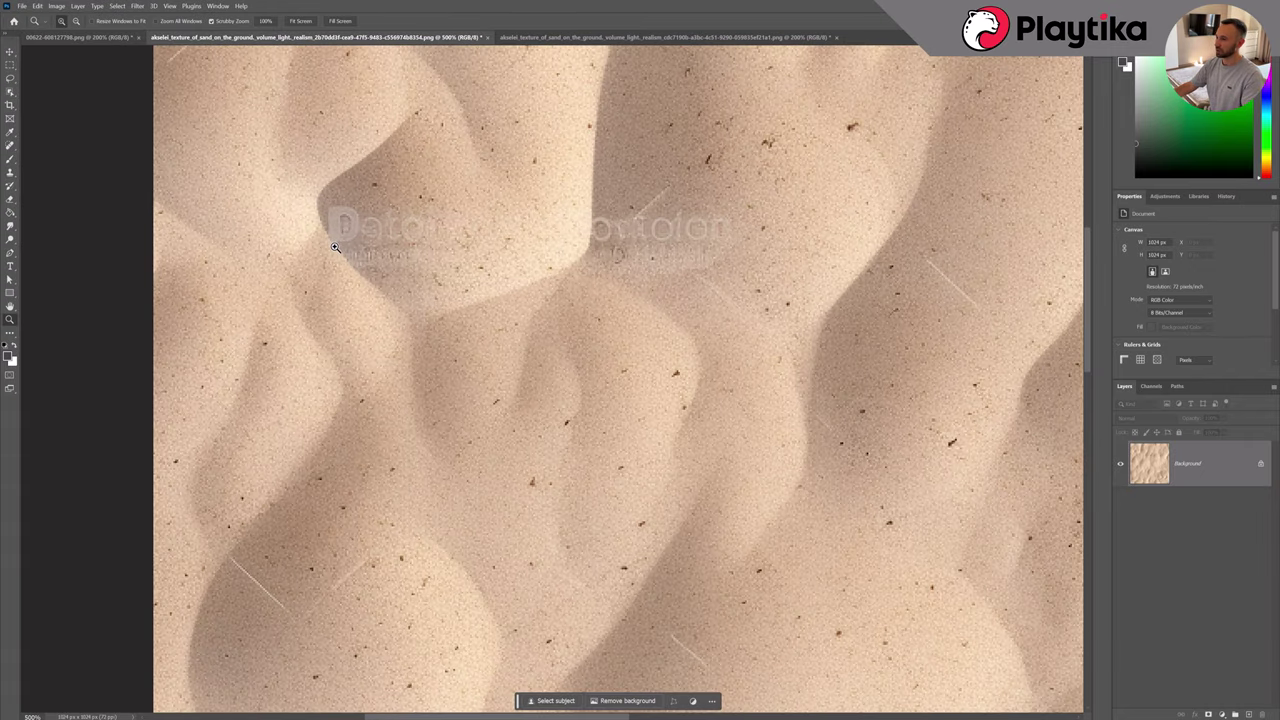
{"action": "left_click", "coordinate": [429, 247]}
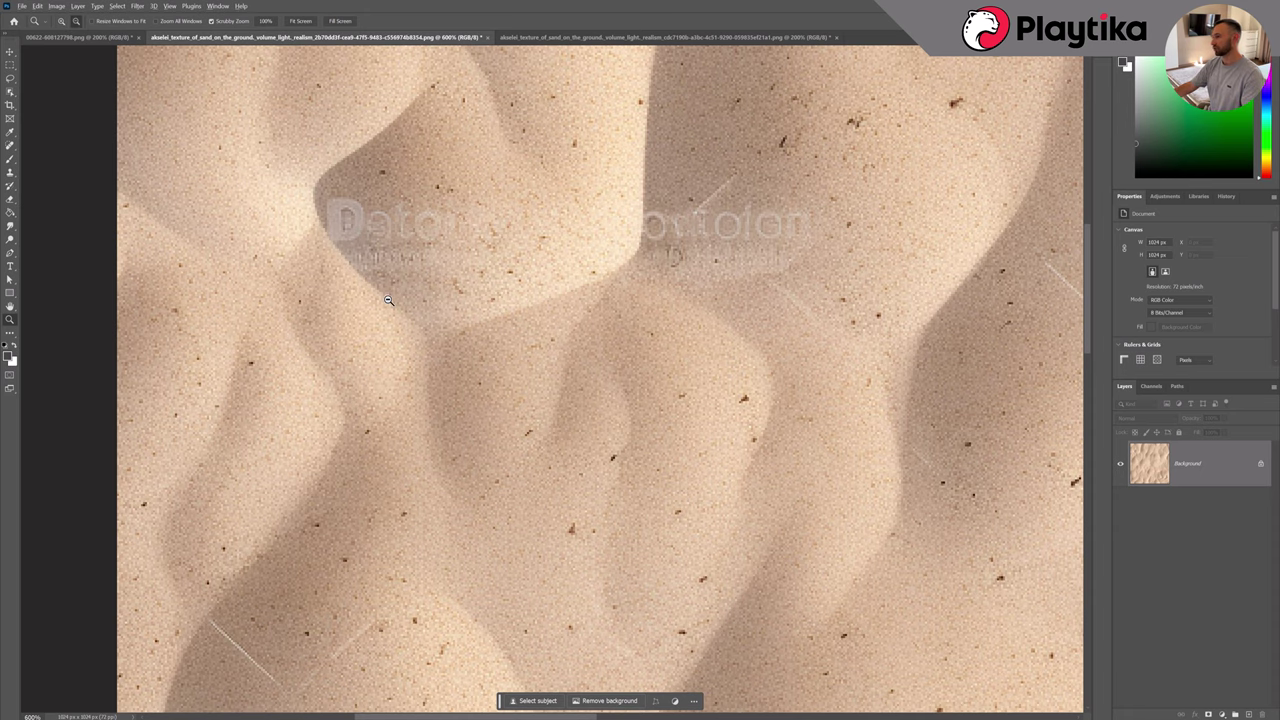
{"action": "left_click", "coordinate": [290, 225], "text": "alt"}
{"action": "left_click", "coordinate": [305, 229], "text": "alt"}
{"action": "left_click", "coordinate": [320, 233], "text": "alt"}
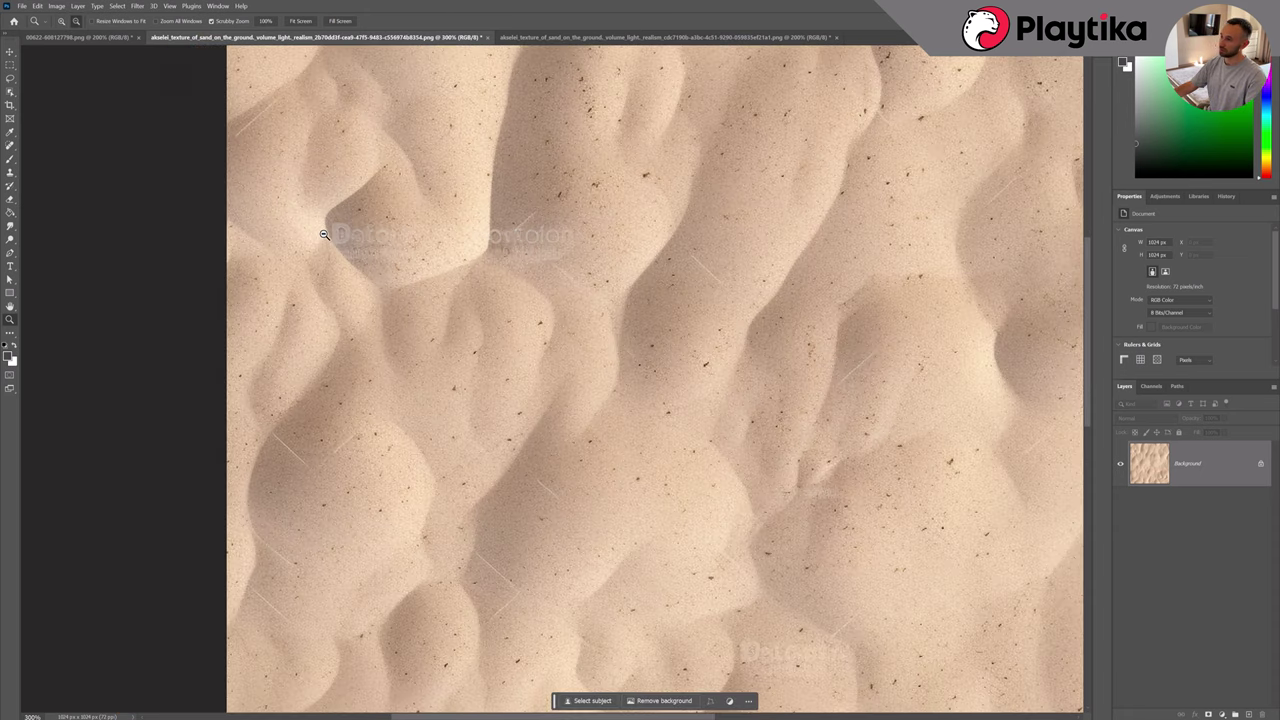
{"action": "left_click", "coordinate": [323, 232], "text": "alt"}
{"action": "left_click", "coordinate": [323, 229], "text": "alt"}
{"action": "left_click", "coordinate": [386, 266], "text": "alt"}
{"action": "left_click", "coordinate": [437, 351]}
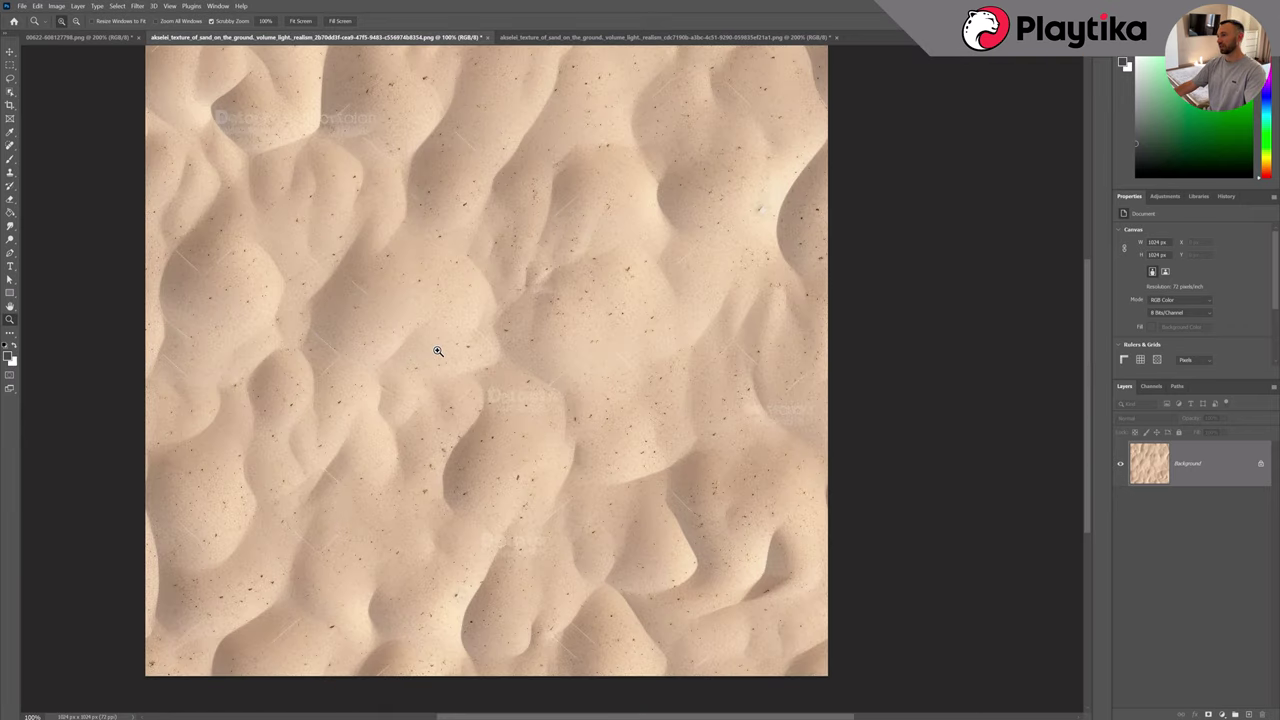
{"action": "left_click", "coordinate": [578, 37]}
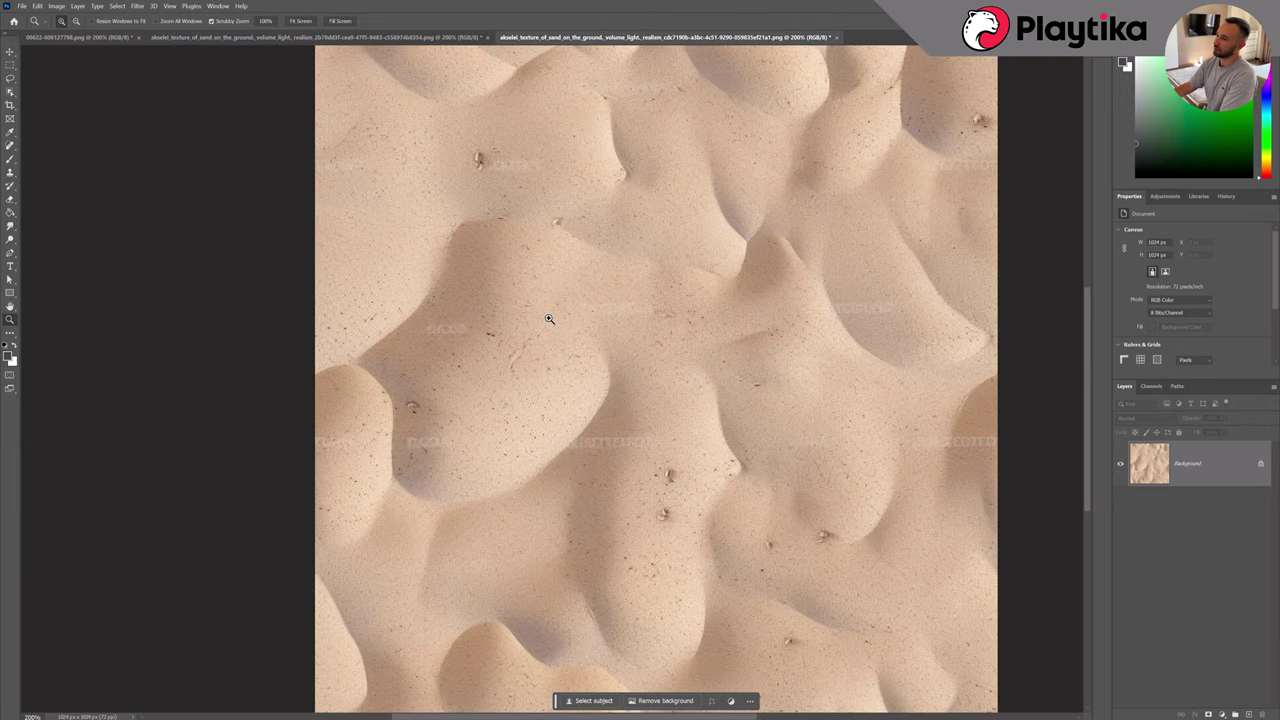
{"action": "left_click", "coordinate": [612, 448]}
{"action": "left_click", "coordinate": [612, 448]}
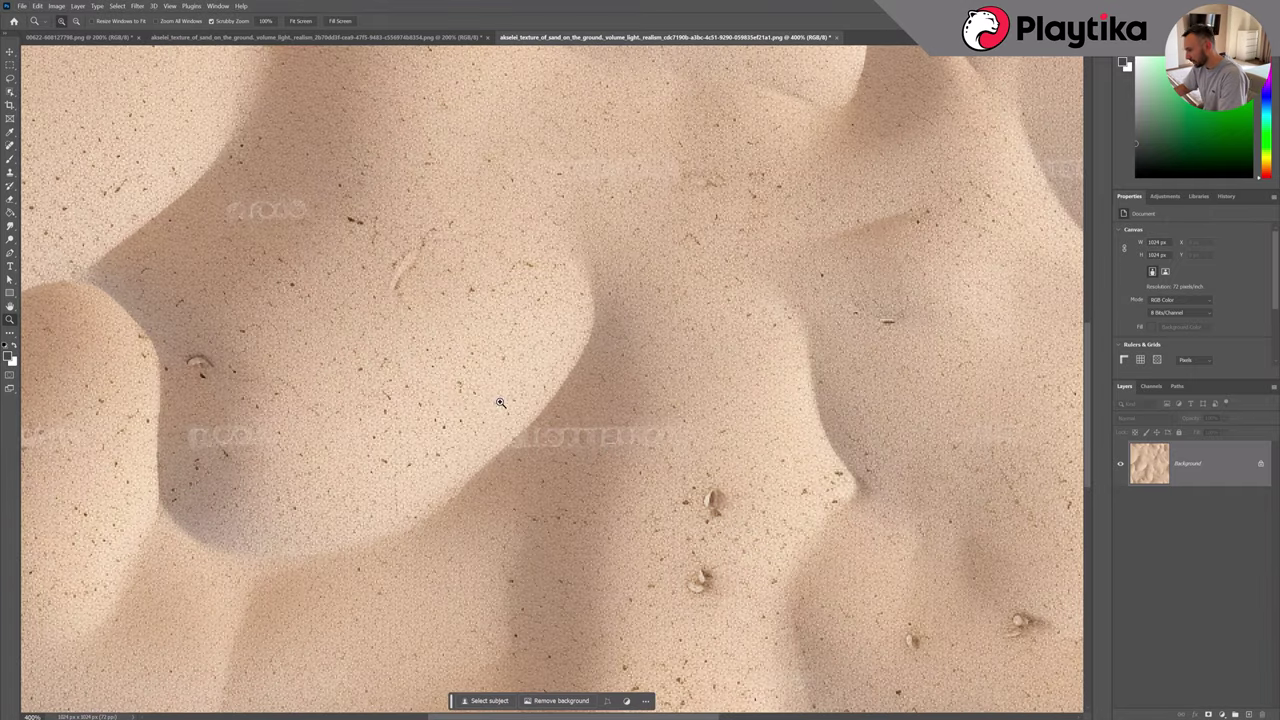
{"action": "left_click", "coordinate": [188, 269], "text": "alt"}
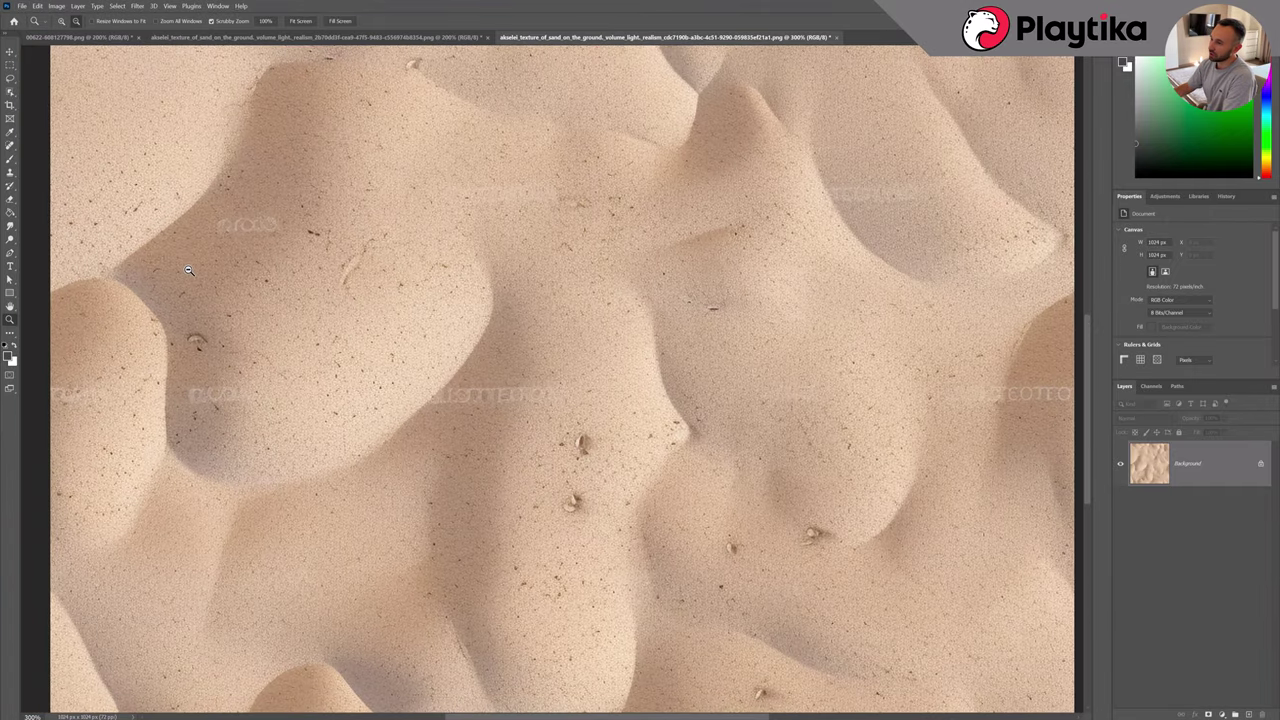
{"action": "left_click", "coordinate": [187, 269], "text": "alt"}
{"action": "left_click", "coordinate": [660, 525], "text": "alt"}
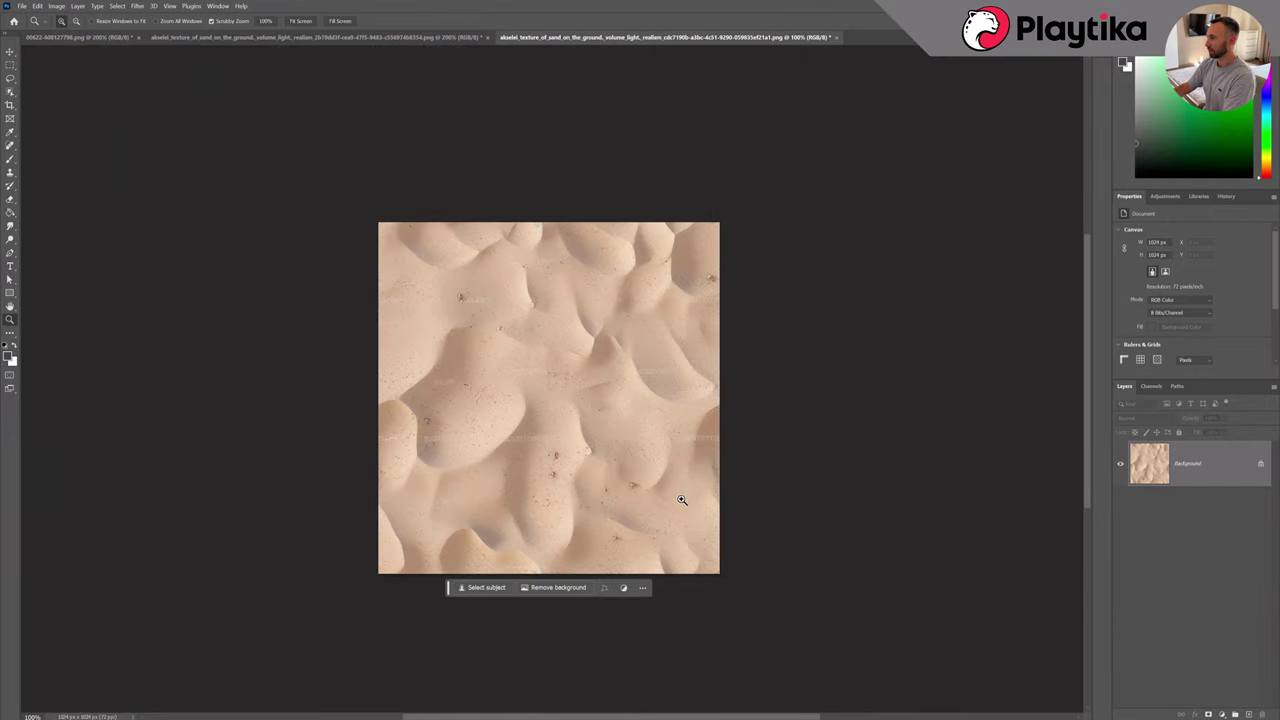